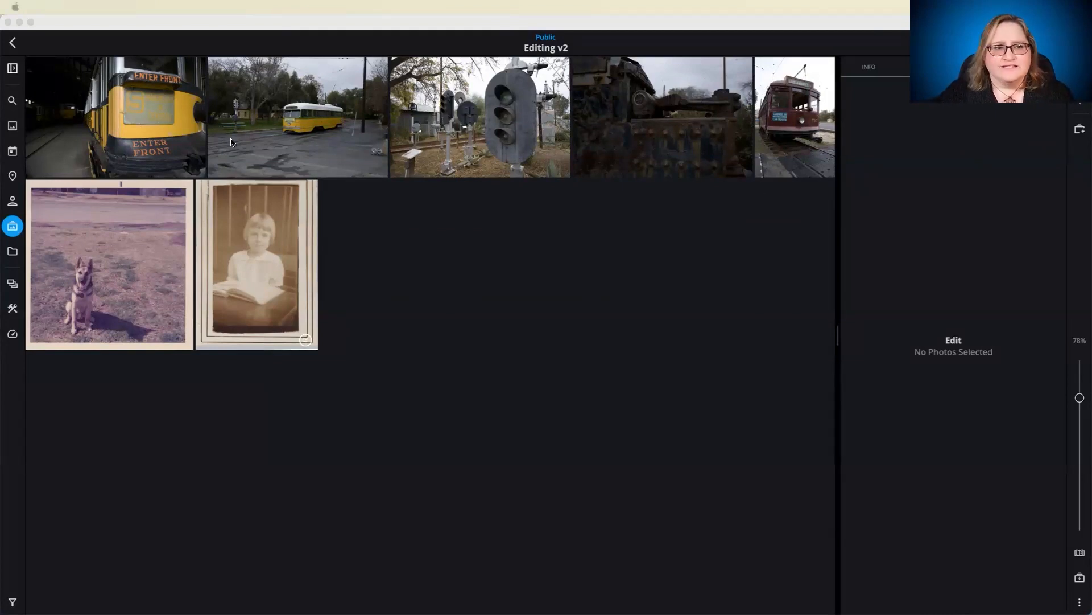
# Preview the first yellow tram photo, return to the Editing v2 album, and try hiding and showing the edit panel there.
pyautogui.doubleClick(134, 114)
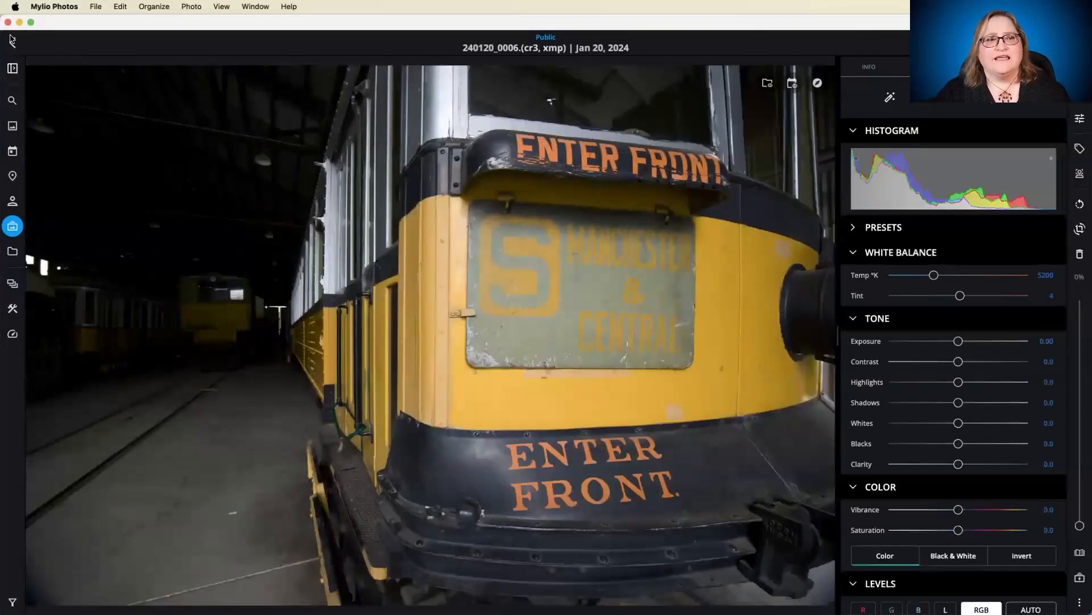
pyautogui.click(12, 41)
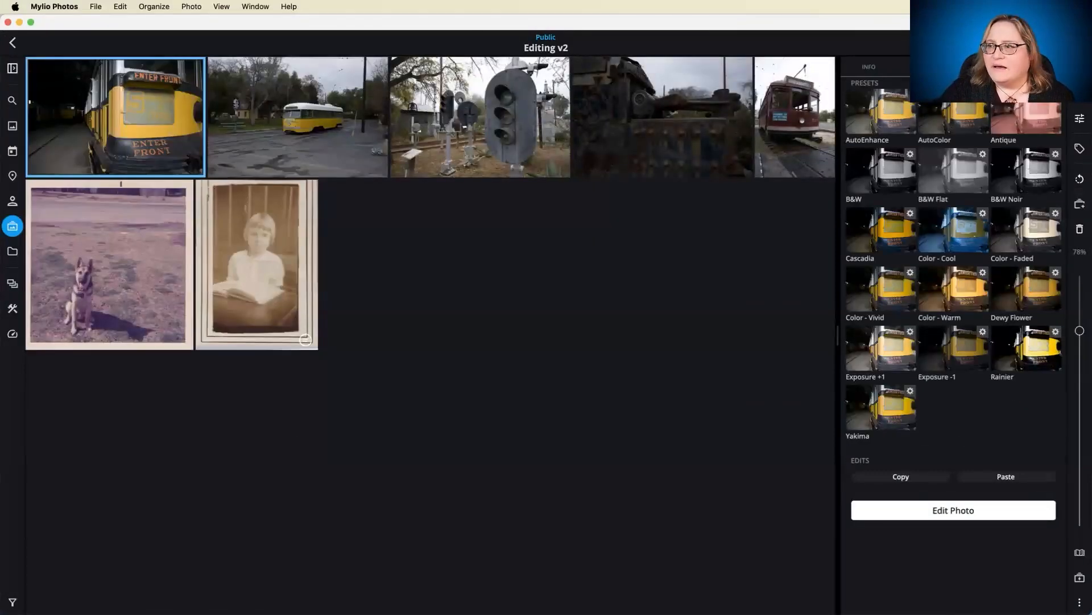
pyautogui.click(1080, 69)
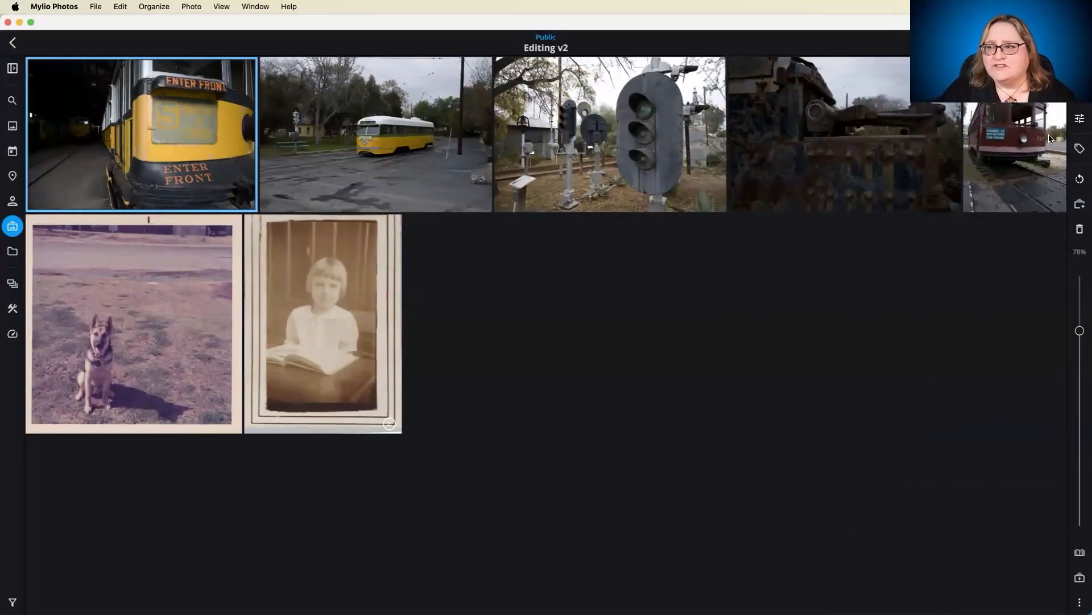
pyautogui.click(1080, 68)
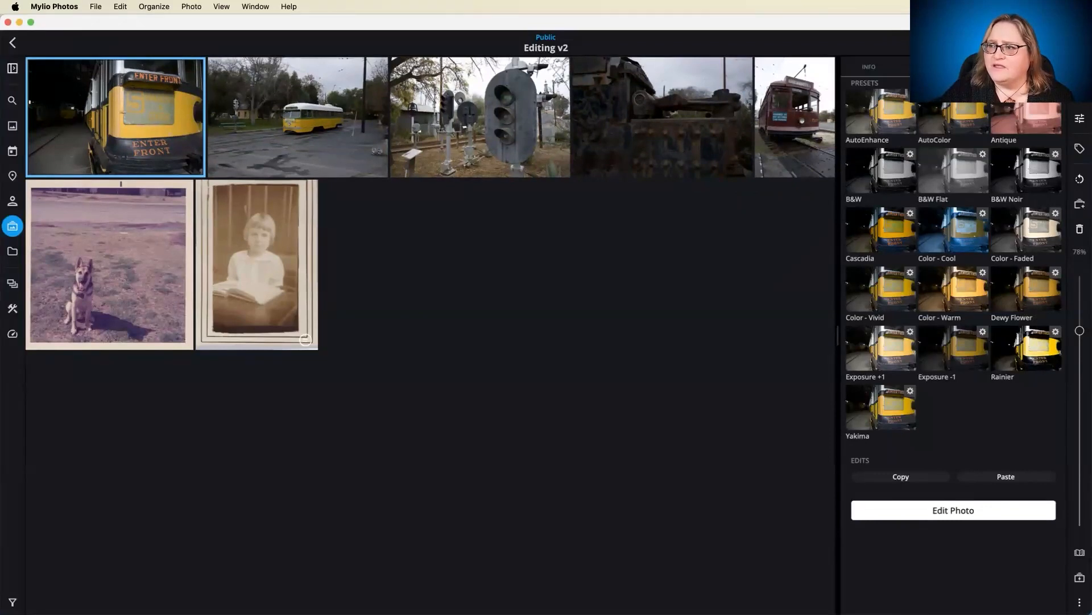
pyautogui.click(1083, 118)
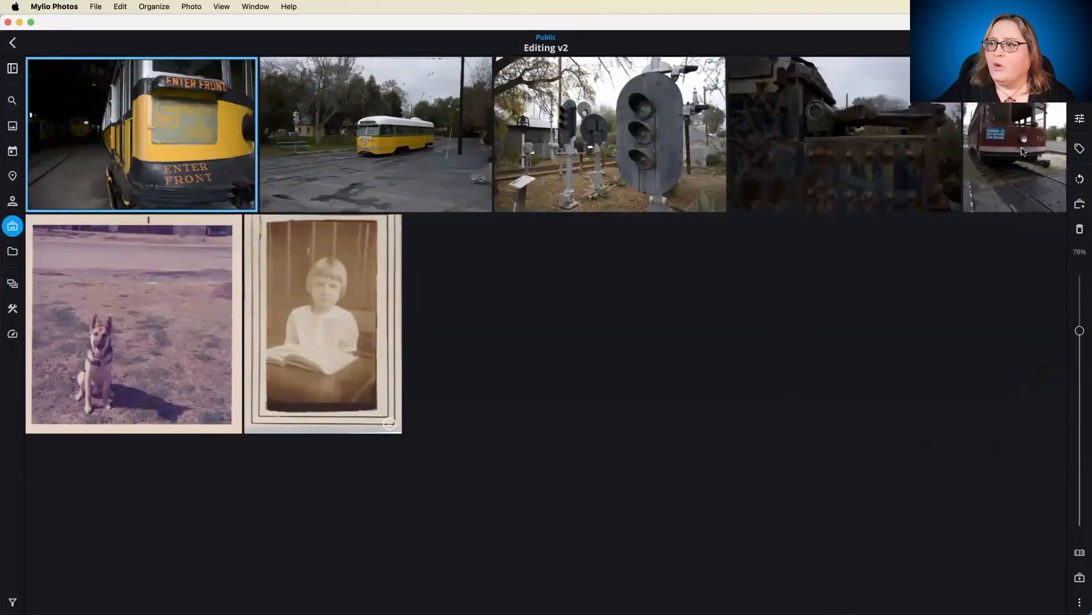
pyautogui.click(1080, 120)
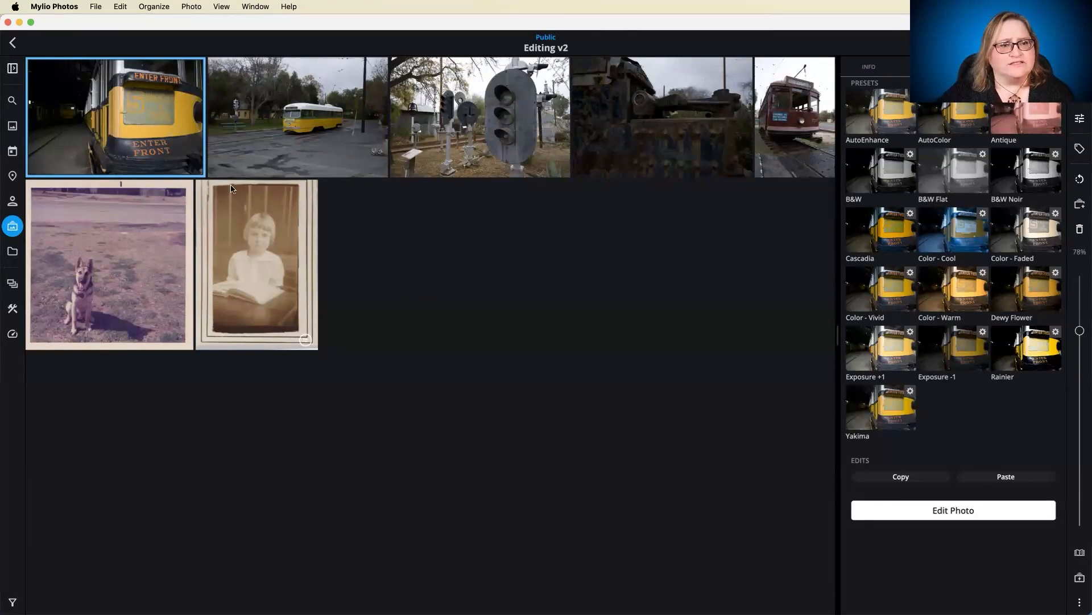
# Open the first yellow tram photo in single view and look through its editing sections from the histogram to the details.
pyautogui.doubleClick(168, 148)
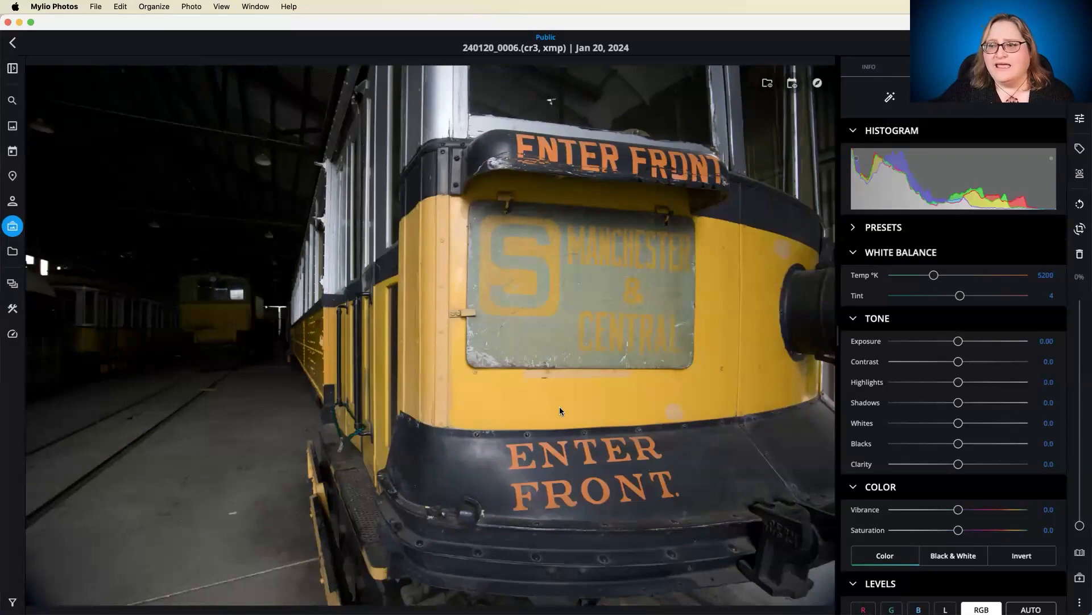
pyautogui.scroll(-4, 1028, 235)
pyautogui.scroll(-15, 1029, 235)
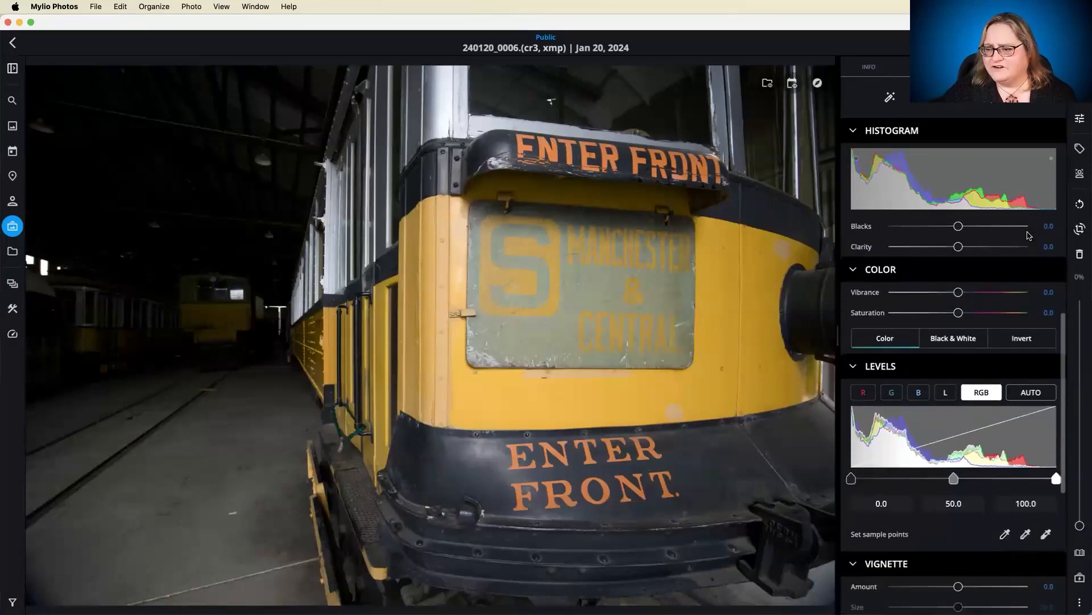
pyautogui.scroll(5, 1029, 235)
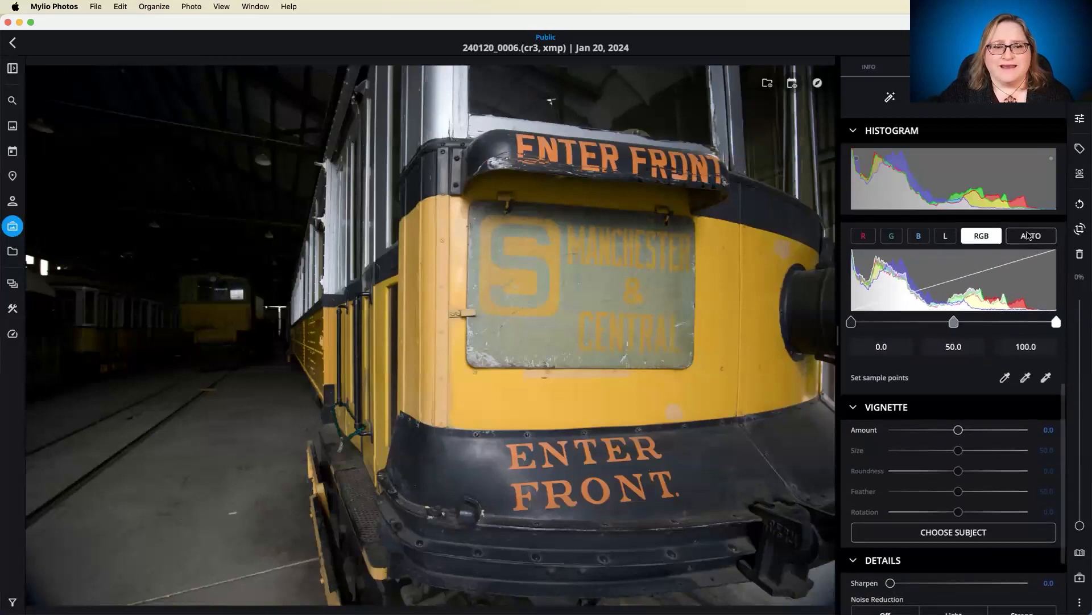
pyautogui.scroll(15, 1029, 235)
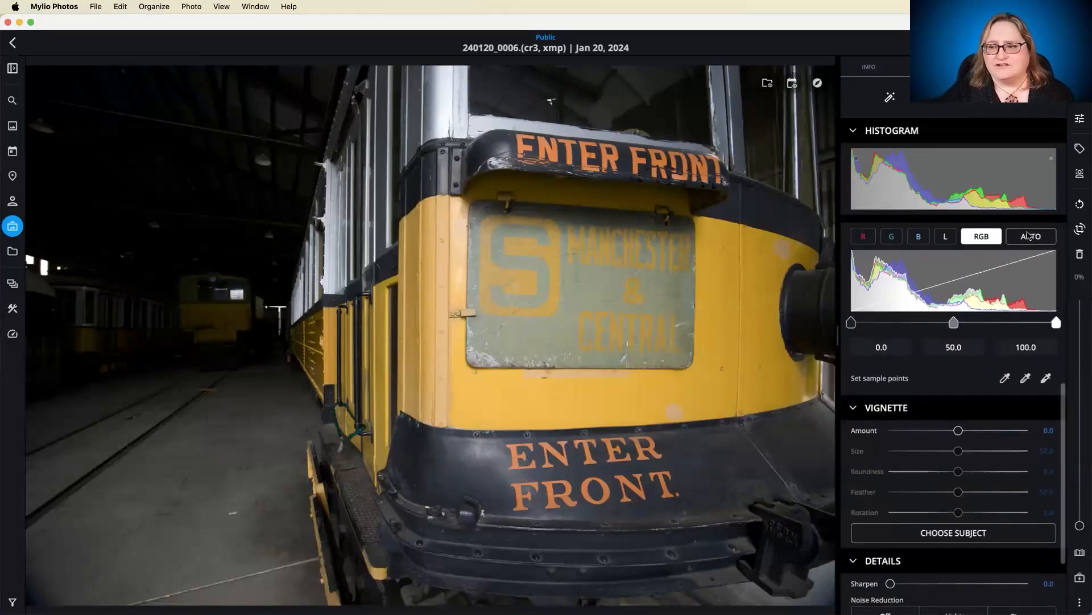
pyautogui.scroll(3, 1029, 235)
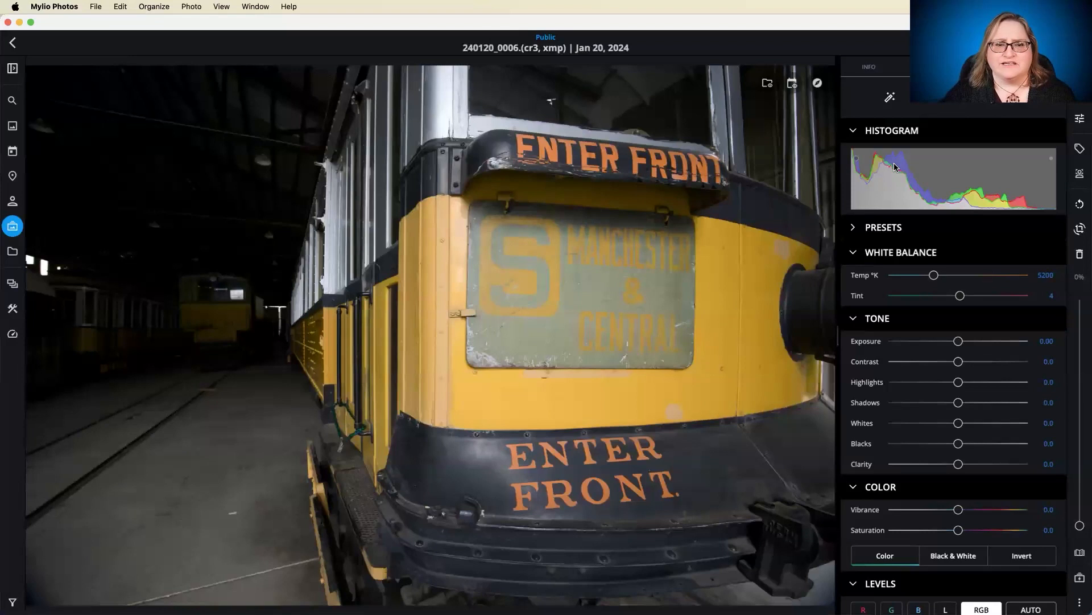
# Check the tram photo's shadow and highlight clipping using the histogram, toggling both clipping overlays on and off.
pyautogui.moveTo(853, 165)
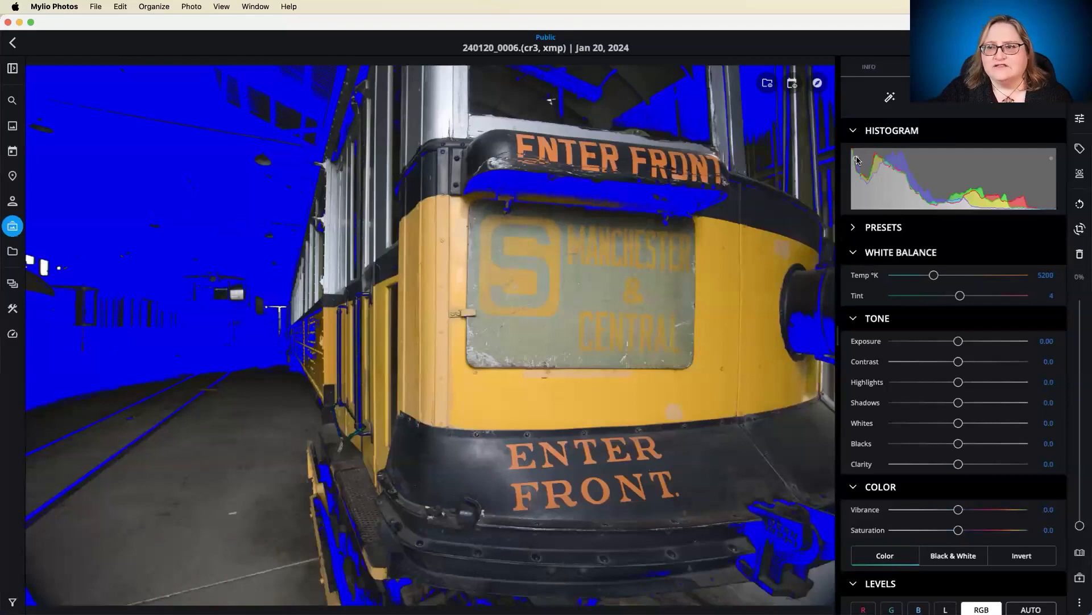
pyautogui.moveTo(1051, 159)
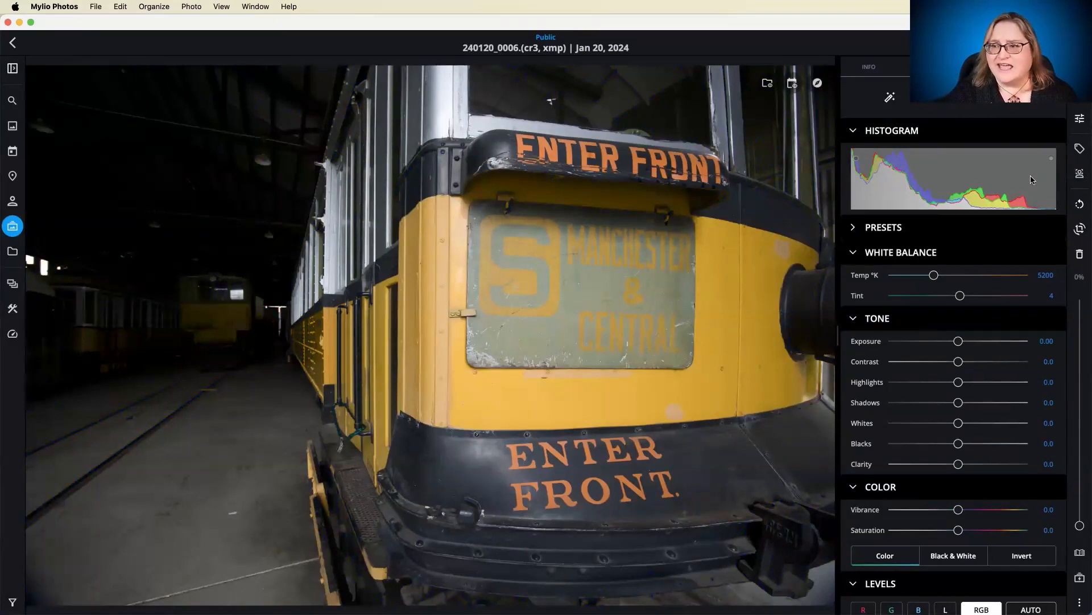
pyautogui.press('j')
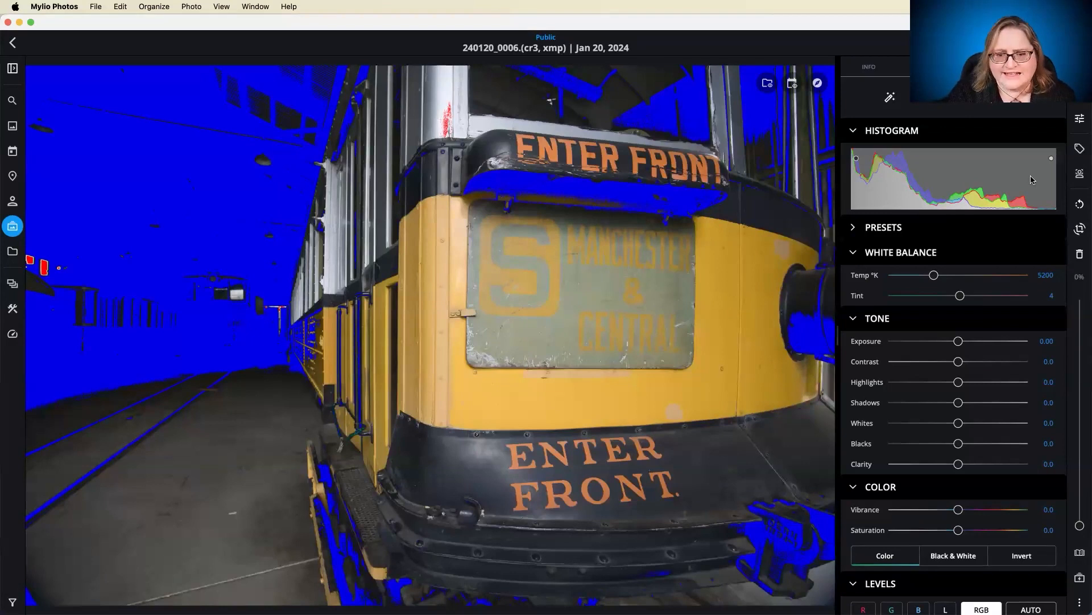
pyautogui.click(1033, 179)
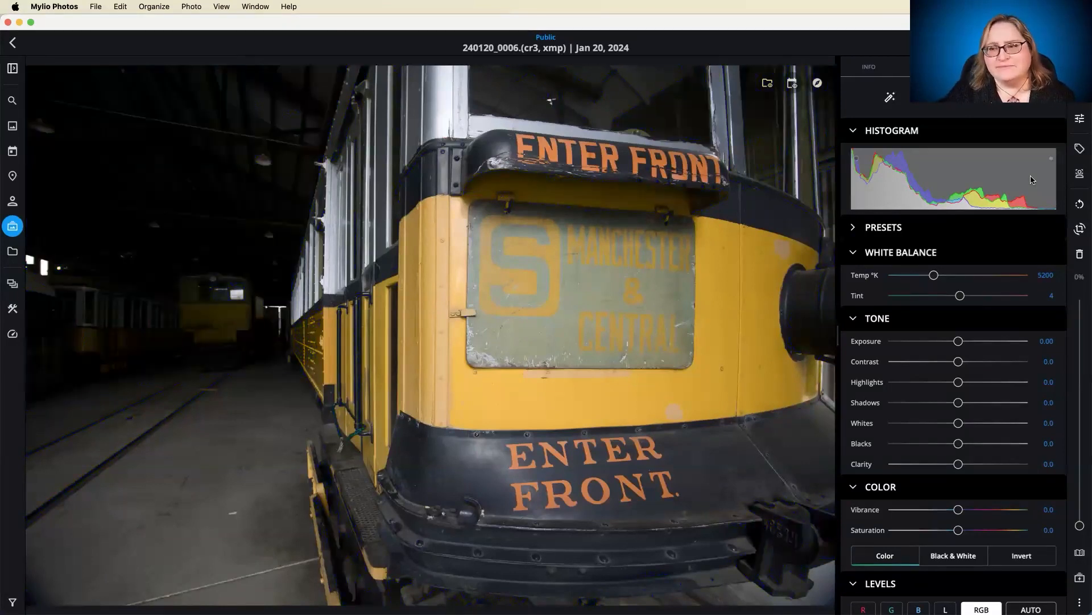
pyautogui.click(1032, 180)
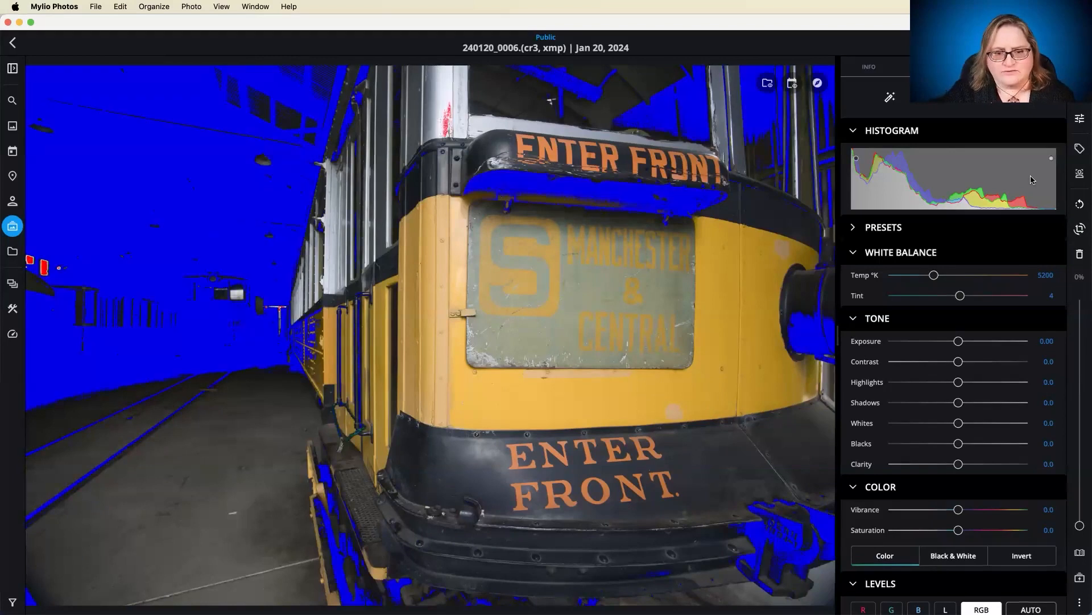
pyautogui.click(1031, 180)
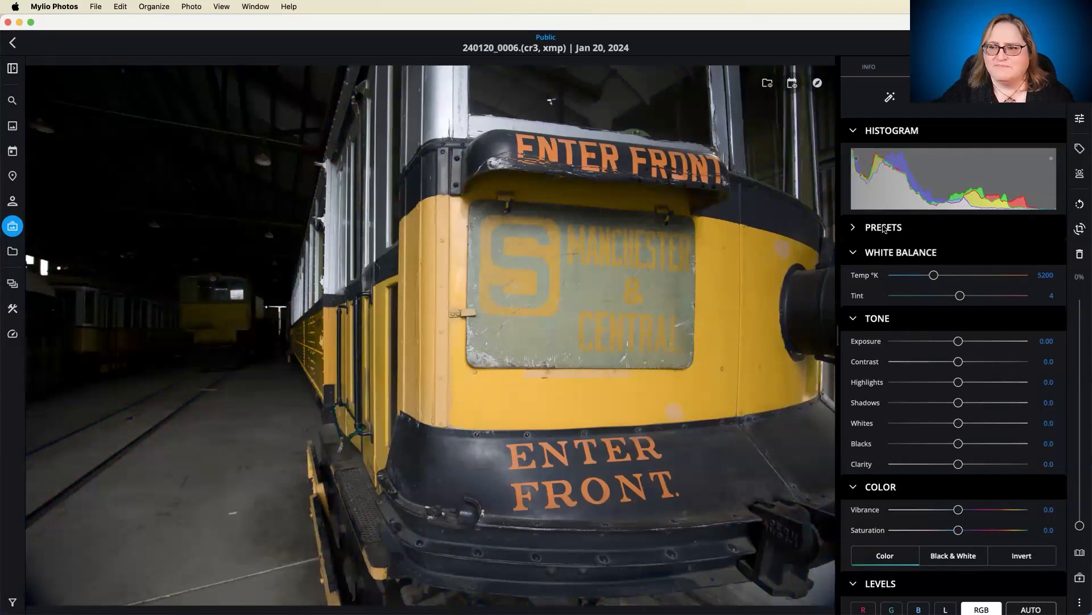
# Collapse the histogram section and look over the available presets, leaving the presets section collapsed.
pyautogui.click(854, 132)
pyautogui.click(855, 157)
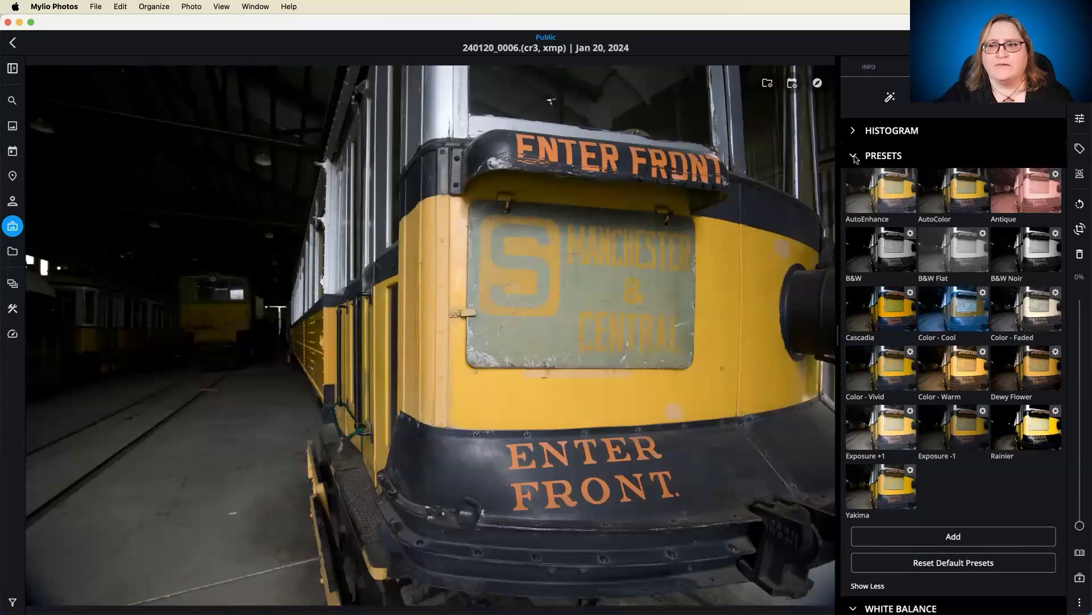
pyautogui.click(854, 155)
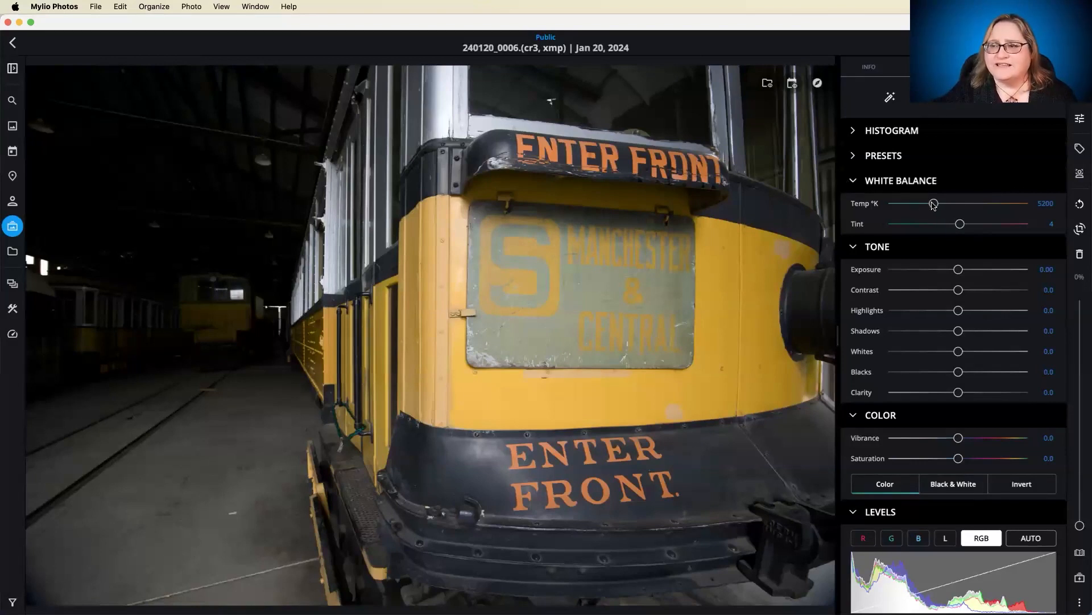
# Try a white balance temperature of 7848 K and a higher tint on the tram photo, and reset both.
pyautogui.moveTo(934, 205); pyautogui.dragTo(969, 203)
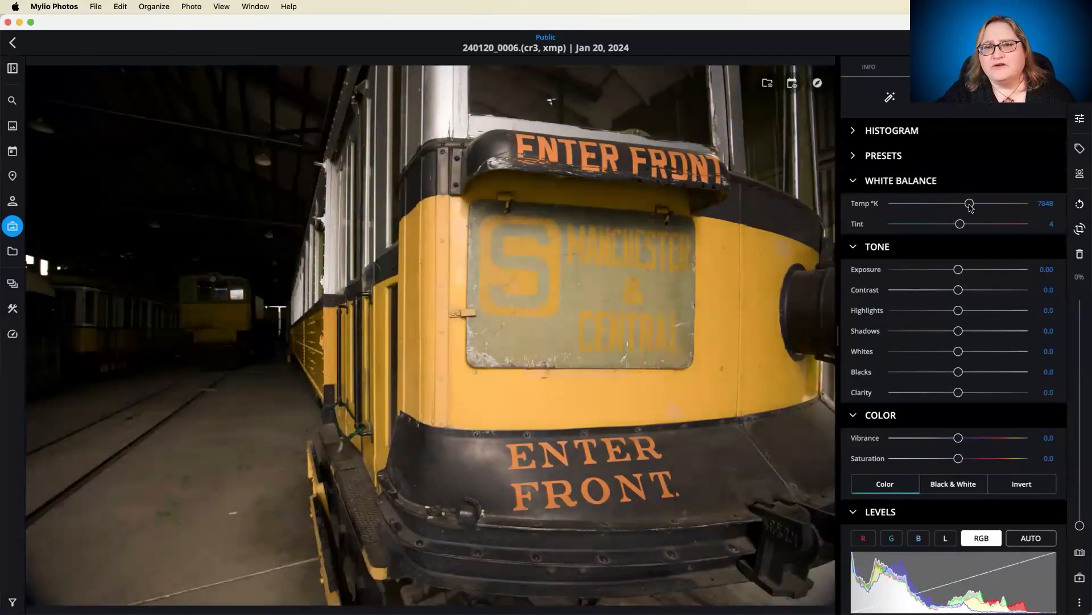
pyautogui.doubleClick(970, 205)
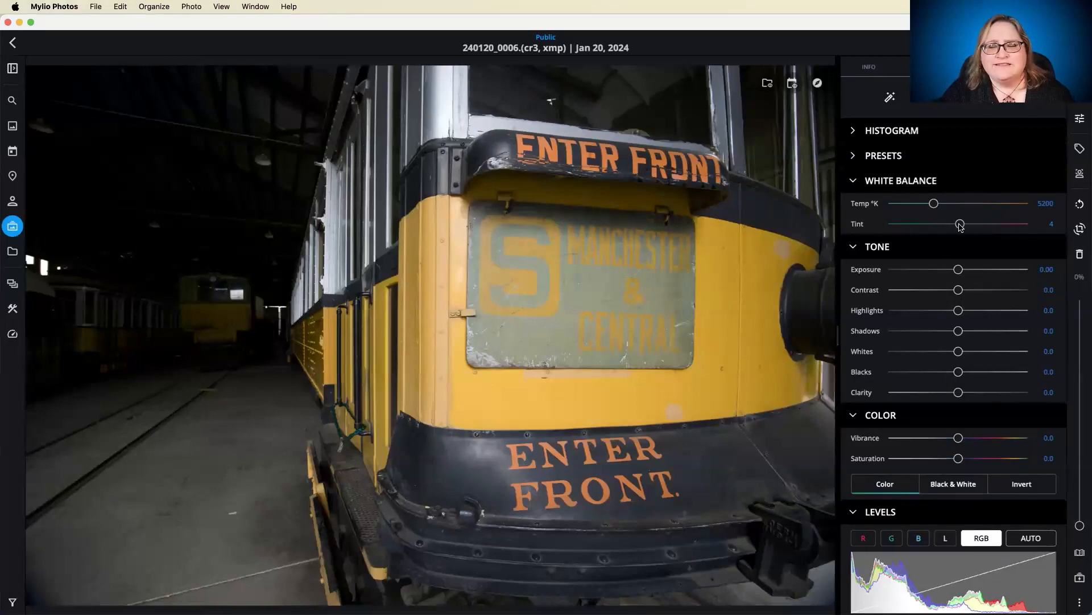
pyautogui.moveTo(959, 224)
pyautogui.mouseDown()
pyautogui.moveTo(946, 225)
pyautogui.moveTo(975, 225)
pyautogui.mouseUp()
pyautogui.doubleClick(976, 225)
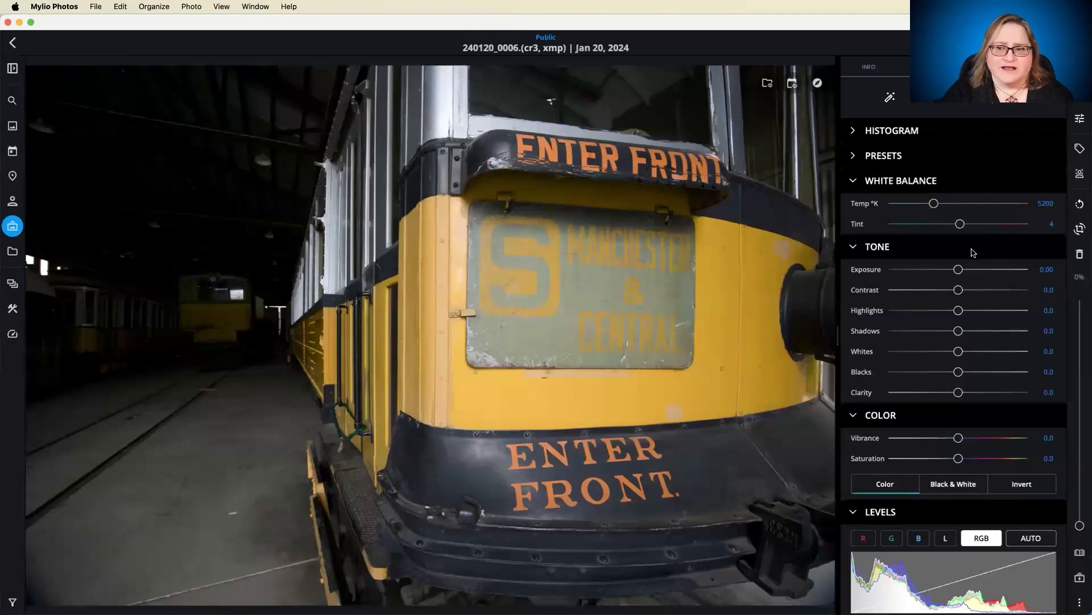
# Try an exposure of 1.84 on the tram photo and reset it to its default.
pyautogui.scroll(-2, 973, 253)
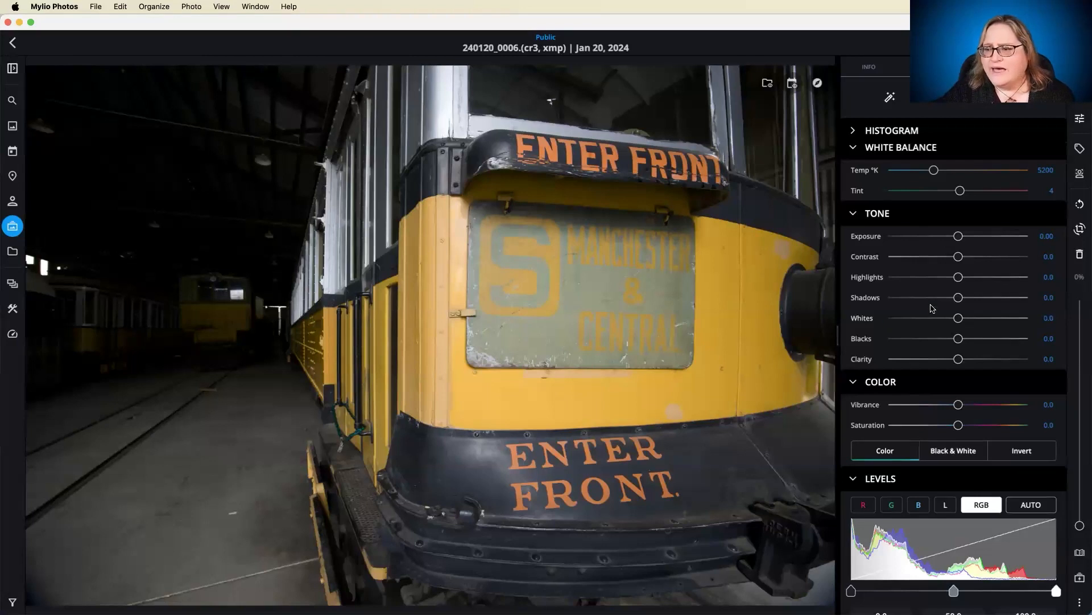
pyautogui.moveTo(958, 238); pyautogui.dragTo(990, 237)
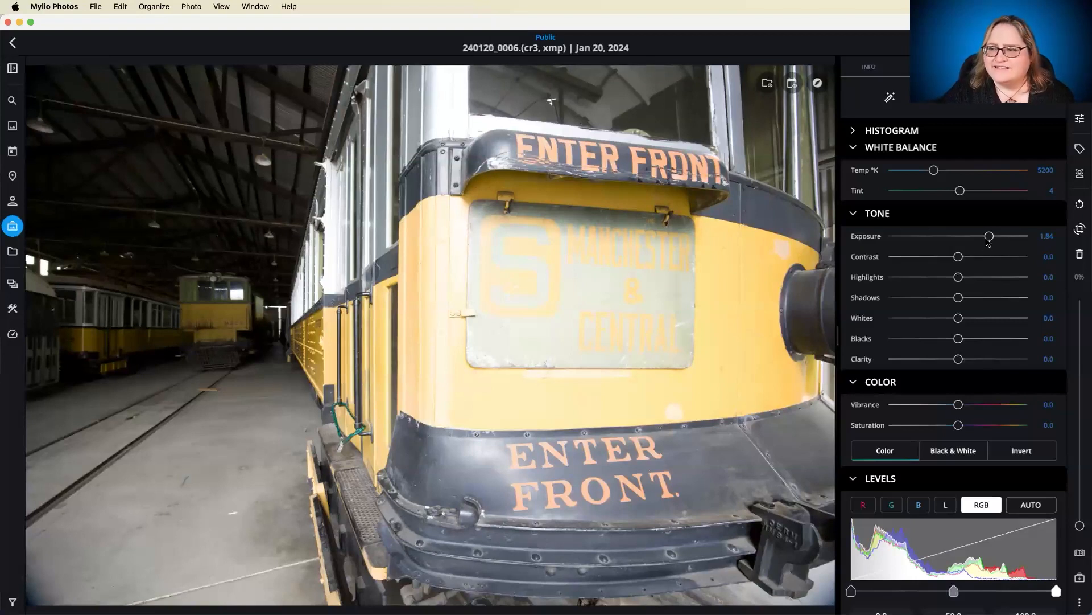
pyautogui.doubleClick(989, 236)
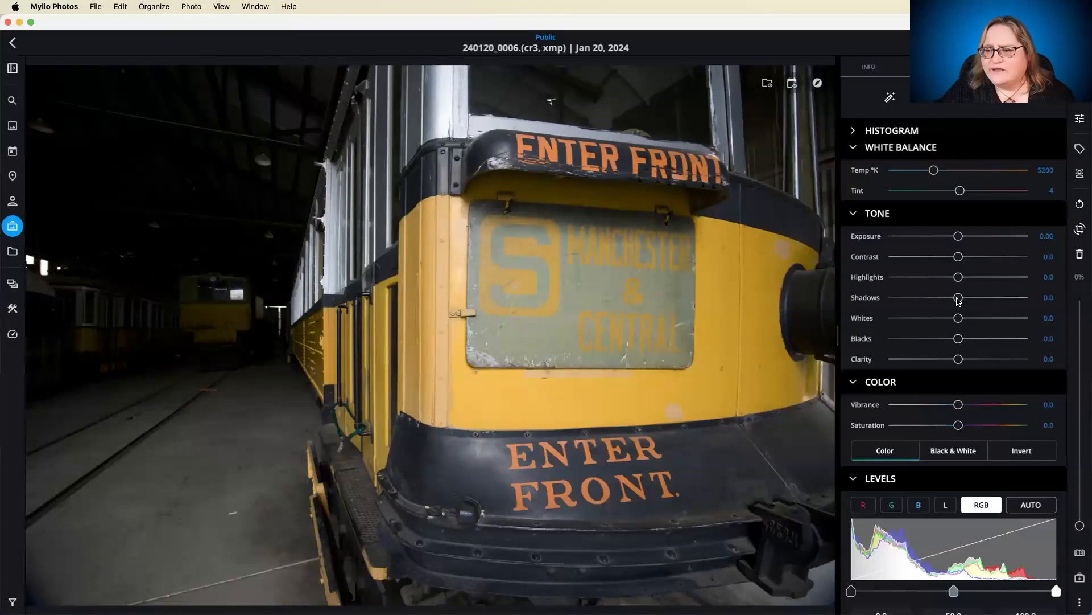
# Try brightening the dark areas with shadows at 85 and blacks at 65, and reset both values.
pyautogui.moveTo(959, 297); pyautogui.dragTo(1016, 297)
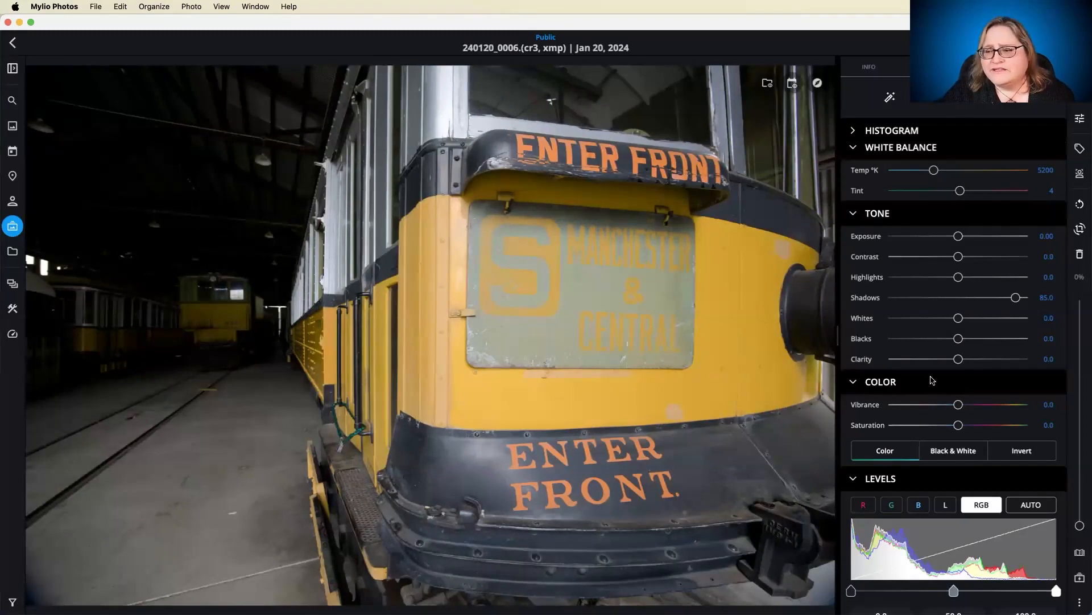
pyautogui.moveTo(961, 344); pyautogui.dragTo(1003, 341)
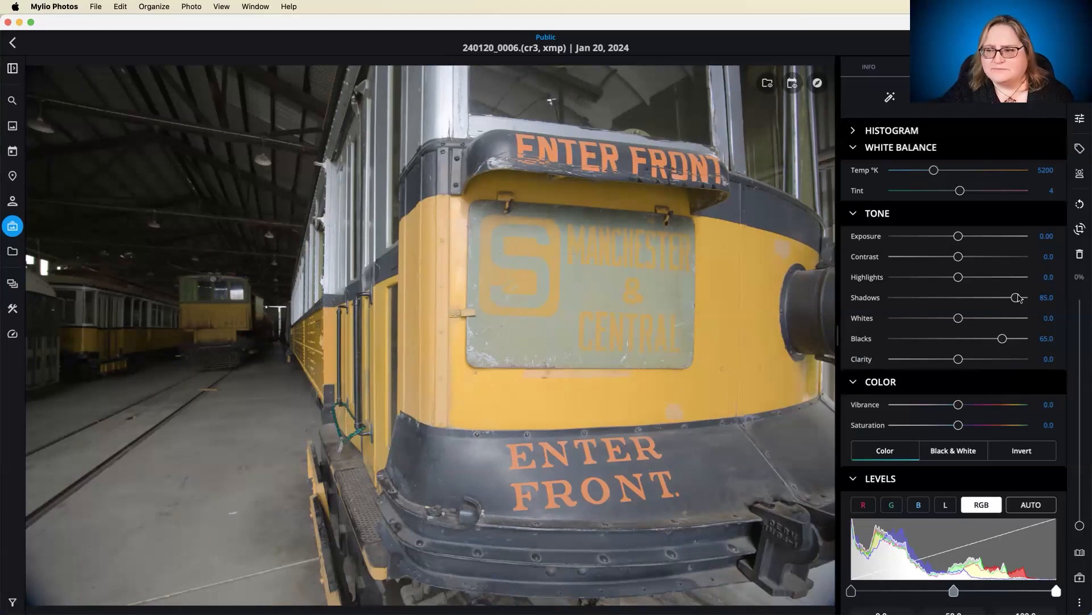
pyautogui.doubleClick(1016, 298)
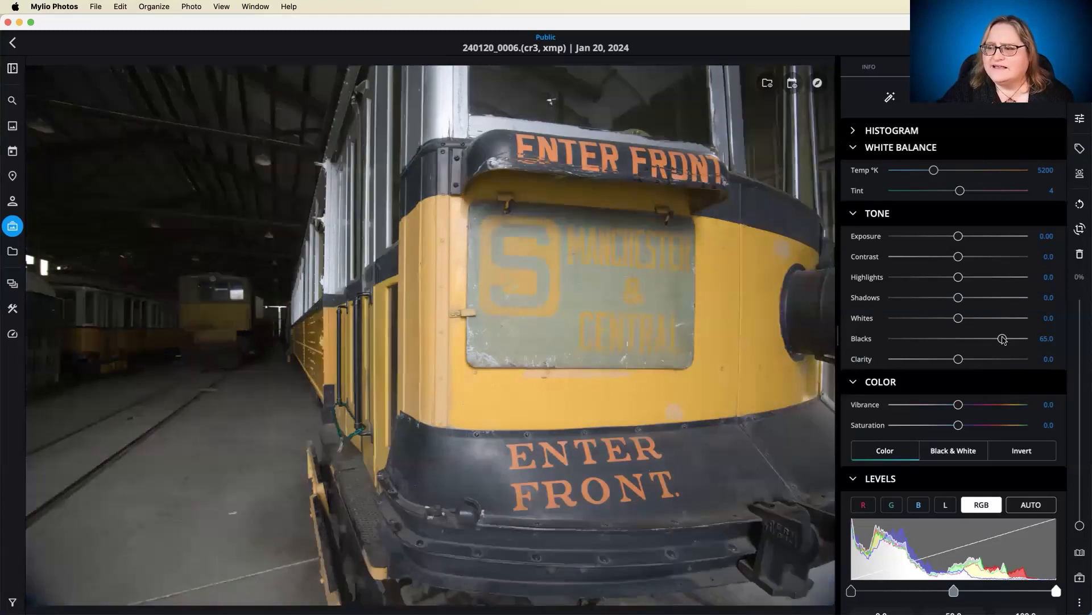
pyautogui.doubleClick(1003, 339)
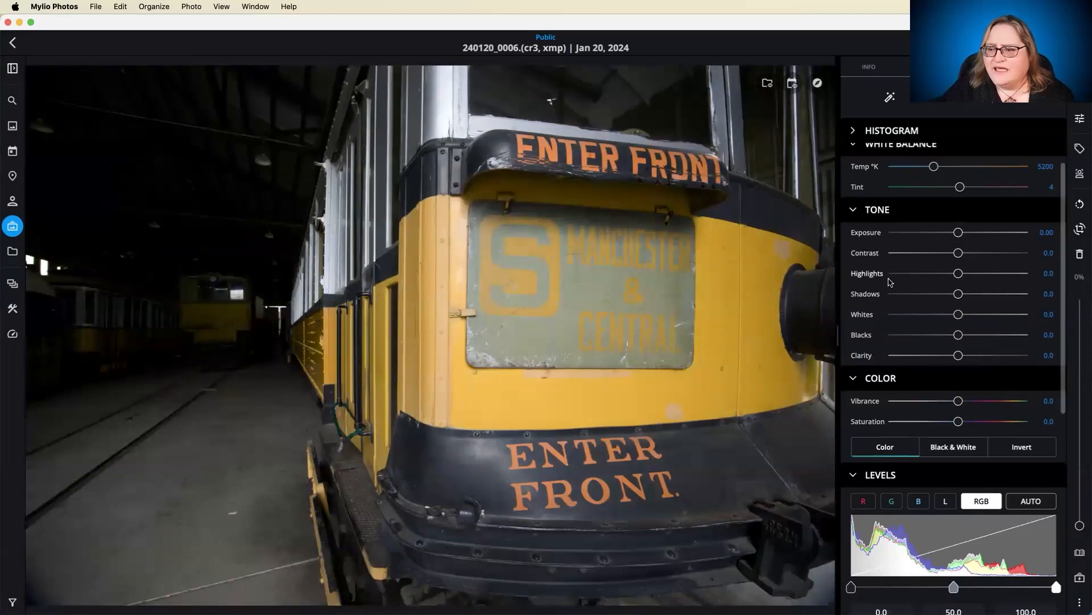
# Try a saturation of -100 and a vibrance of 24 on the tram photo, resetting each value.
pyautogui.scroll(-4, 890, 282)
pyautogui.scroll(-2, 890, 281)
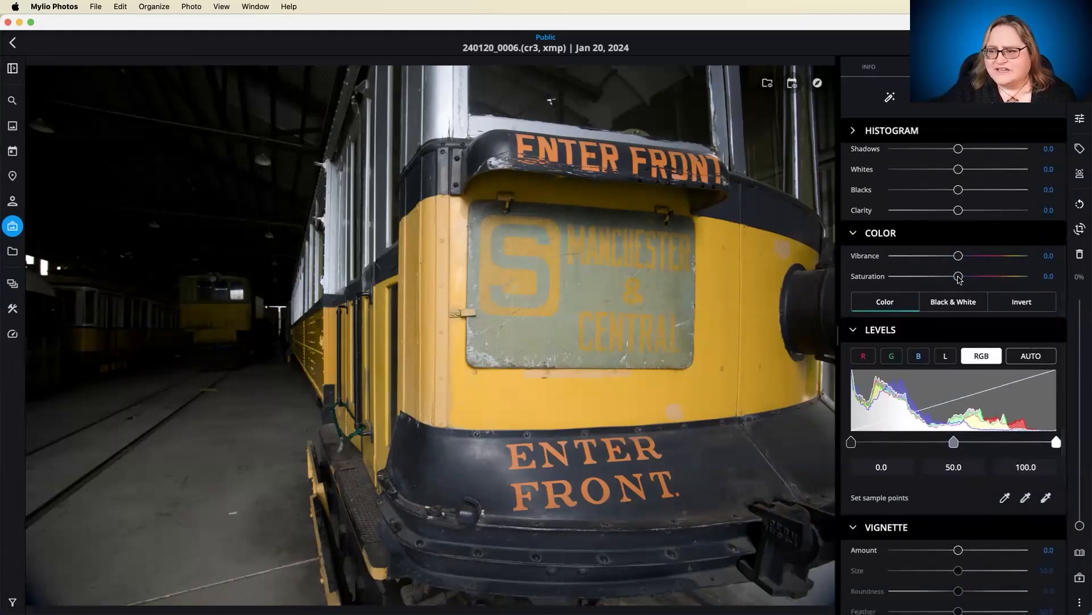
pyautogui.moveTo(960, 278); pyautogui.dragTo(855, 270)
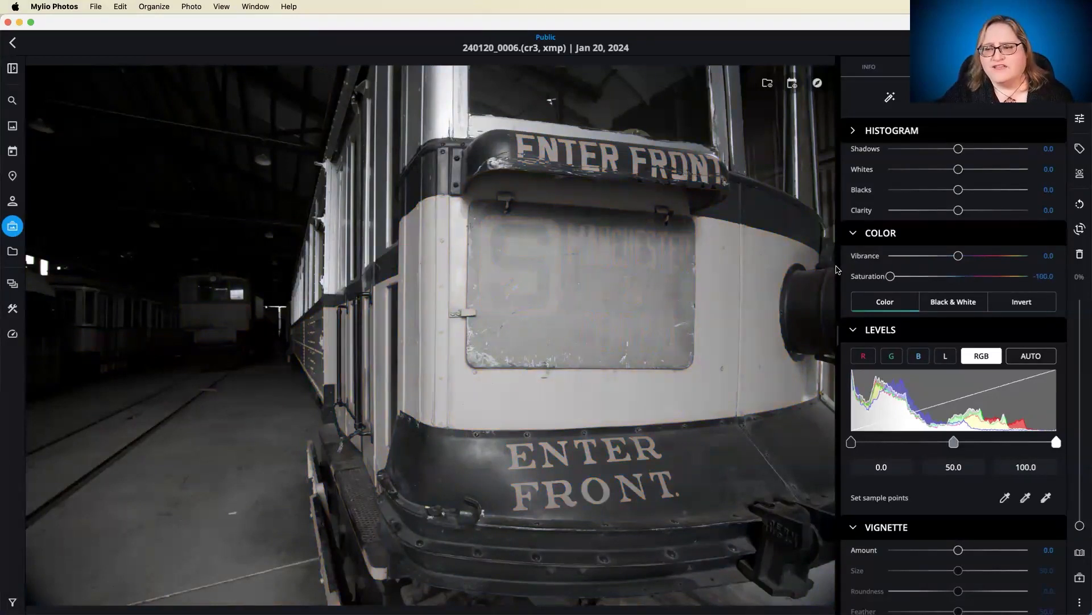
pyautogui.doubleClick(890, 276)
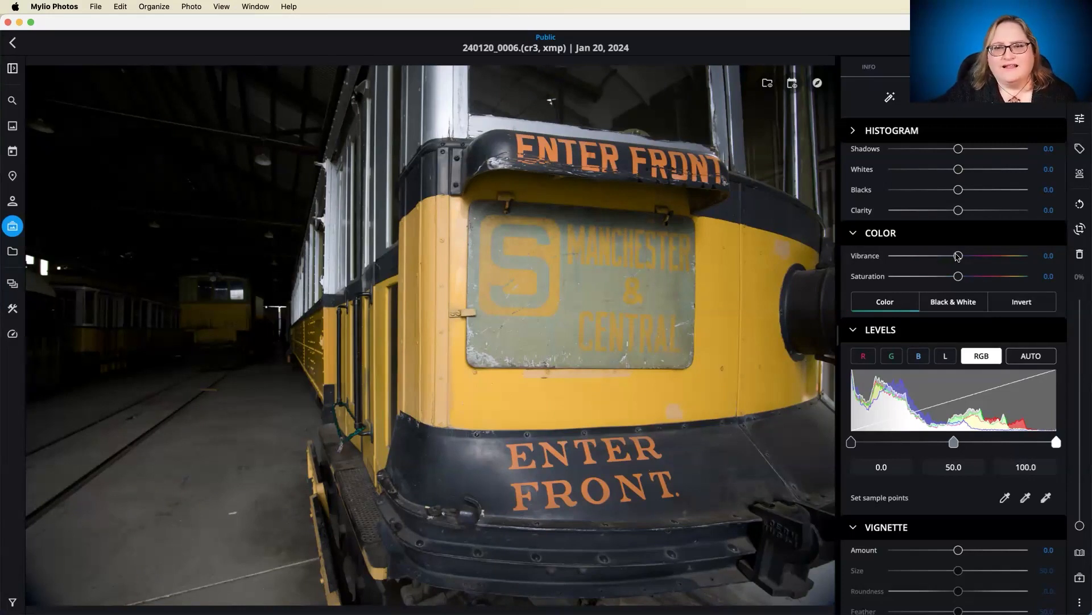
pyautogui.moveTo(959, 256)
pyautogui.mouseDown()
pyautogui.moveTo(1006, 255)
pyautogui.moveTo(975, 257)
pyautogui.mouseUp()
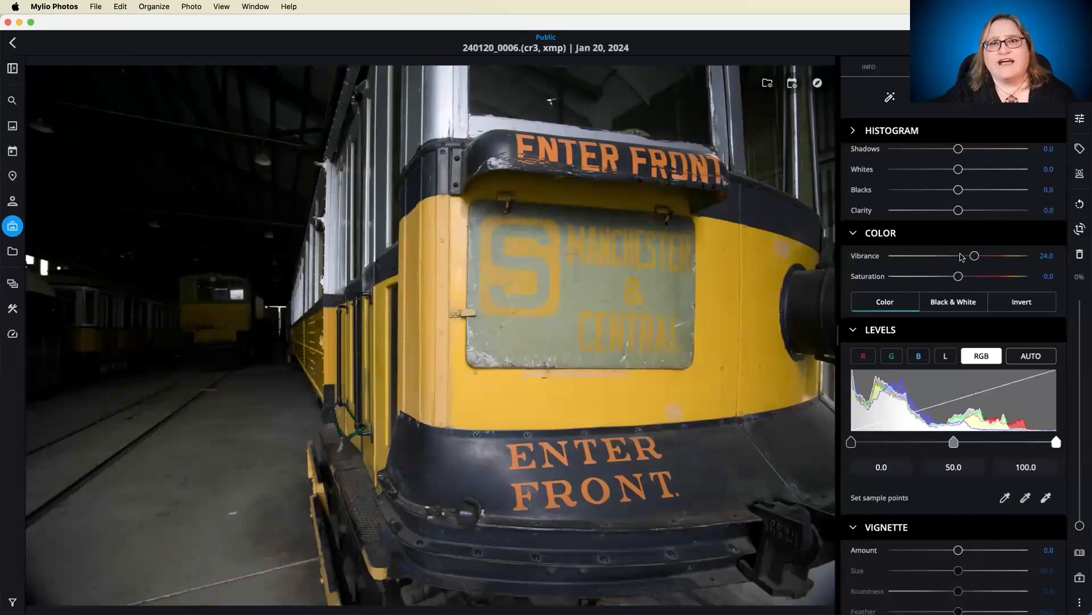
pyautogui.doubleClick(975, 256)
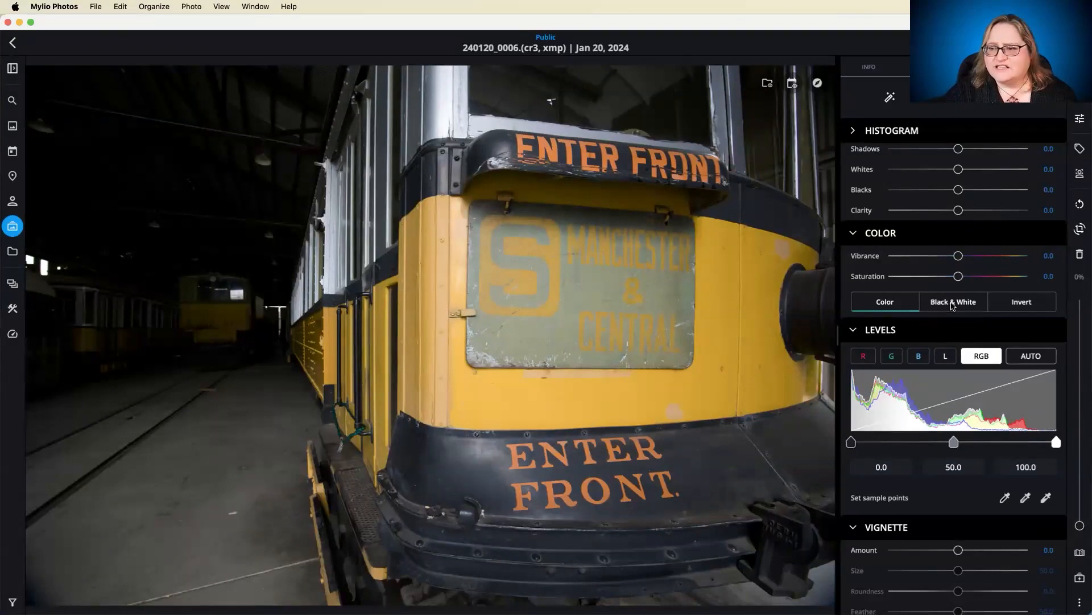
# Try a black-and-white conversion with red 72, green 80, blue -44 and added color 43, and reset the photo.
pyautogui.click(957, 307)
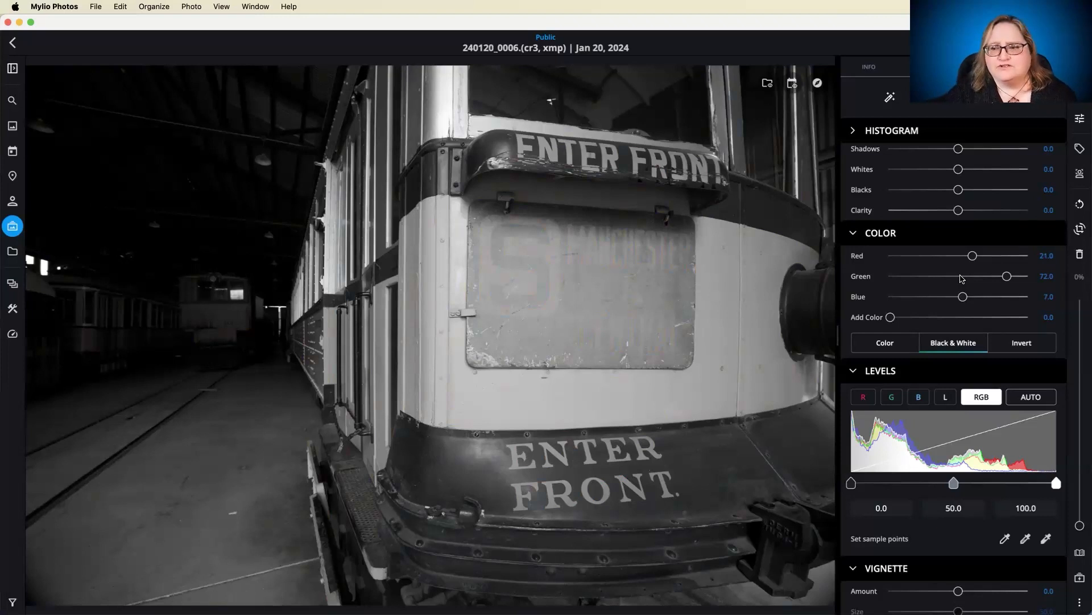
pyautogui.moveTo(974, 258); pyautogui.dragTo(929, 318)
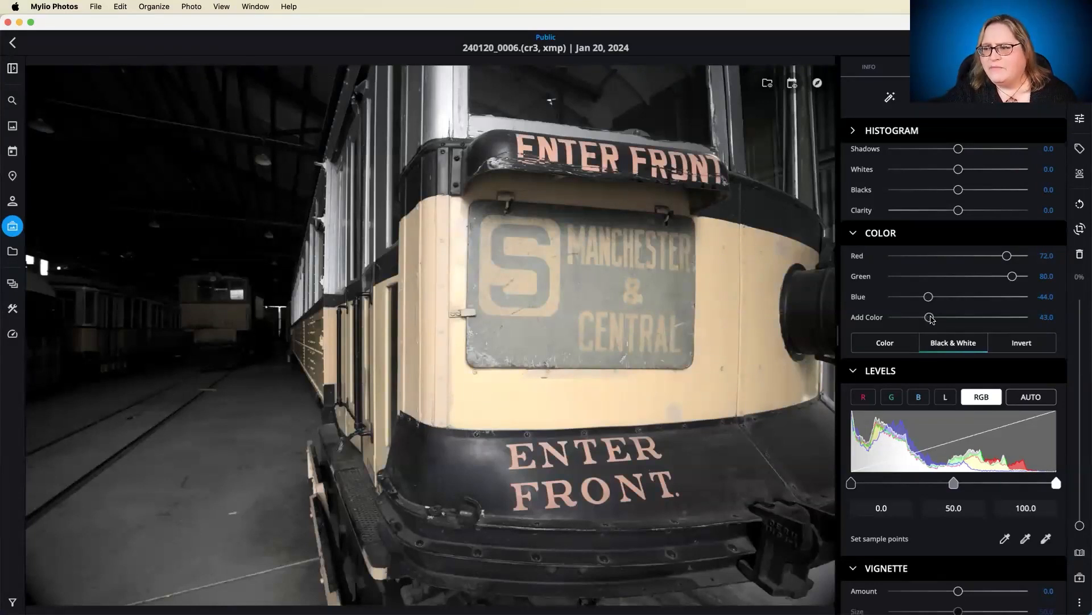
pyautogui.click(1020, 101)
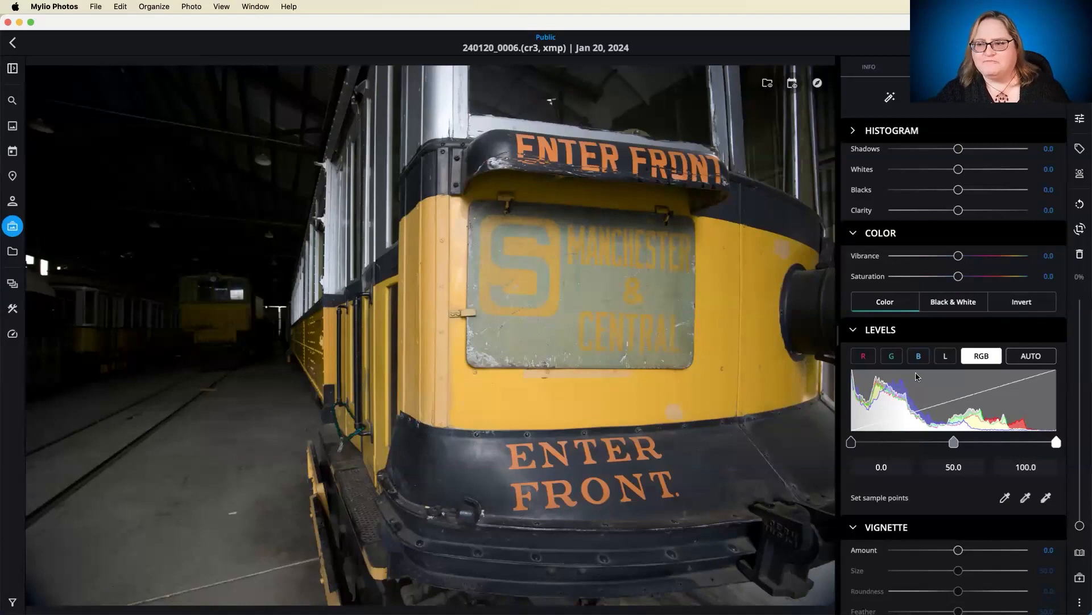
# Try the automatic enhancement on the tram photo and inspect the levels of the red and green channels.
pyautogui.scroll(-2, 916, 376)
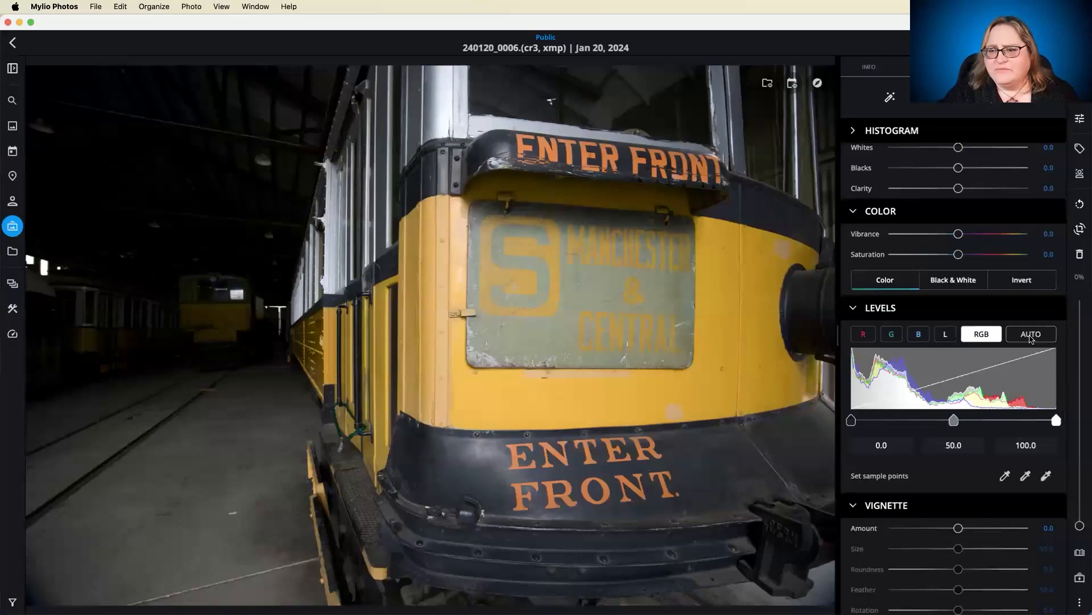
pyautogui.click(891, 101)
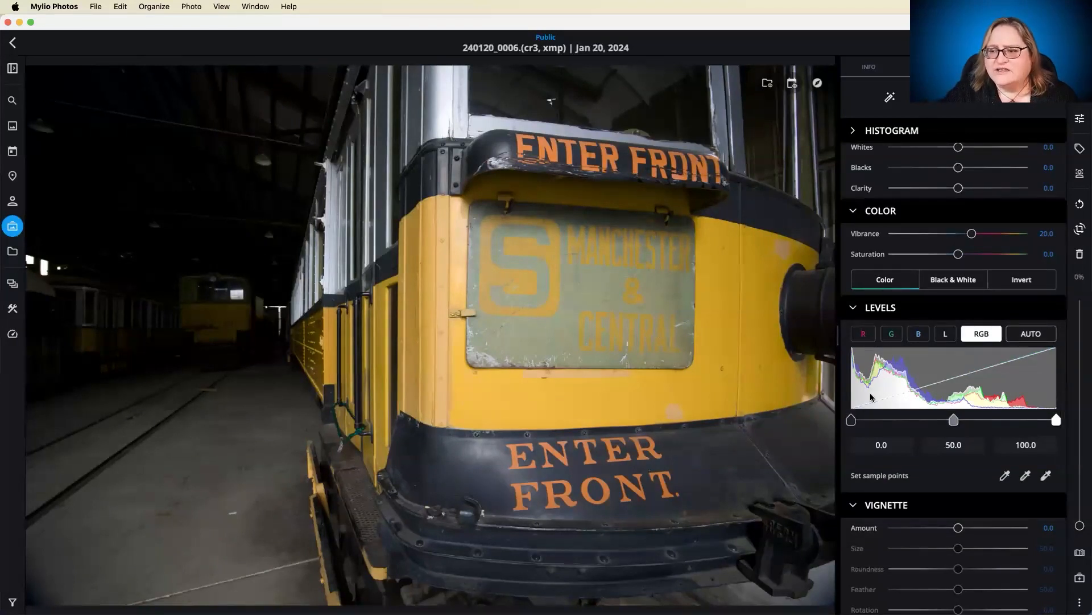
pyautogui.click(861, 335)
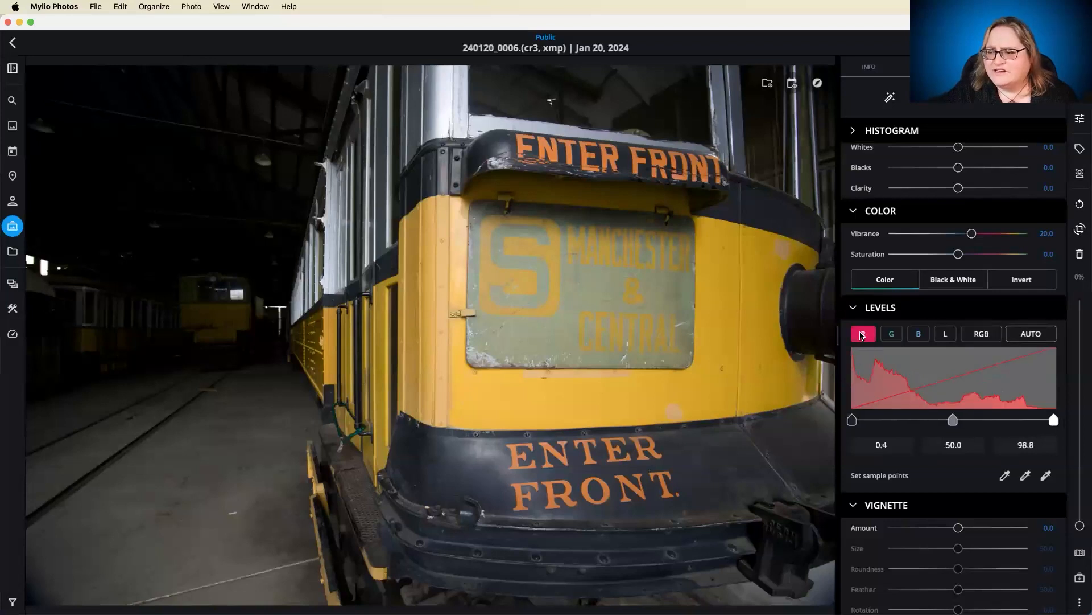
pyautogui.click(899, 342)
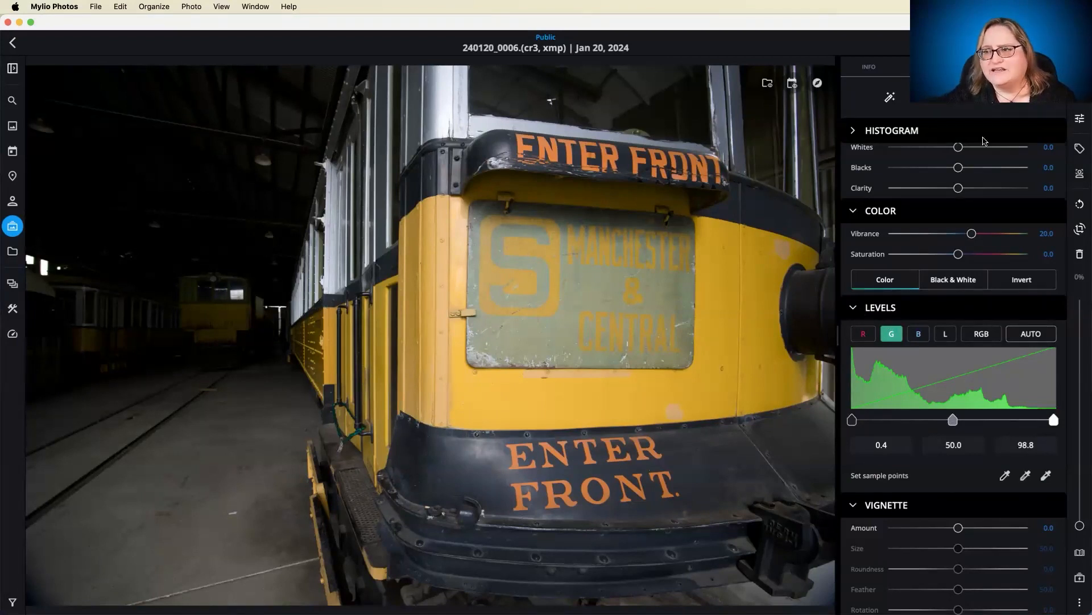
# Try sharpening of 41.7 on the tram photo at 100% zoom, and reset the edits.
pyautogui.scroll(-5, 940, 348)
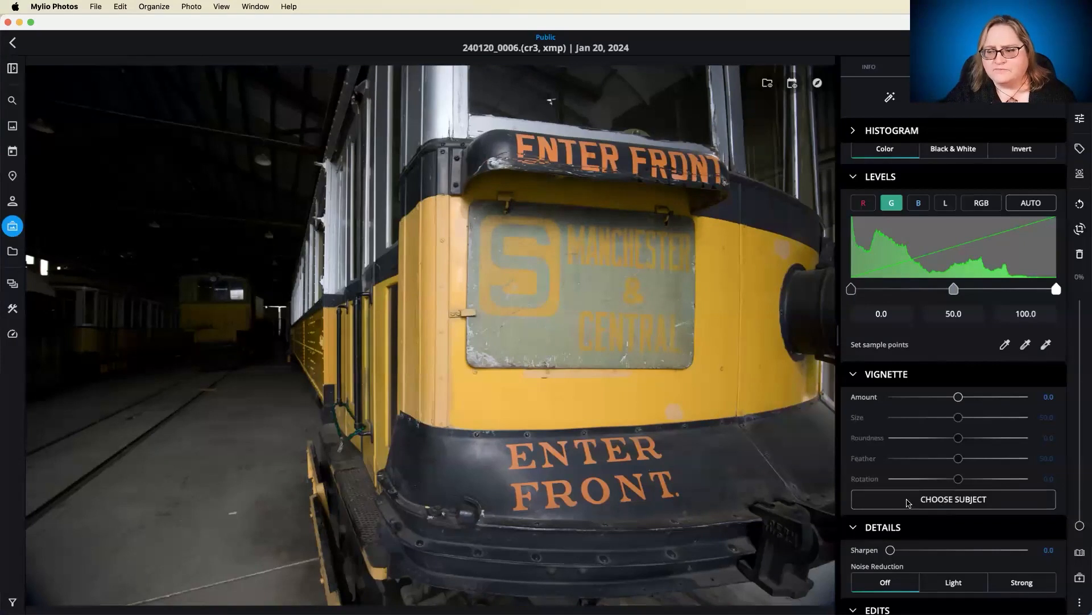
pyautogui.scroll(-4, 908, 503)
pyautogui.scroll(1, 908, 503)
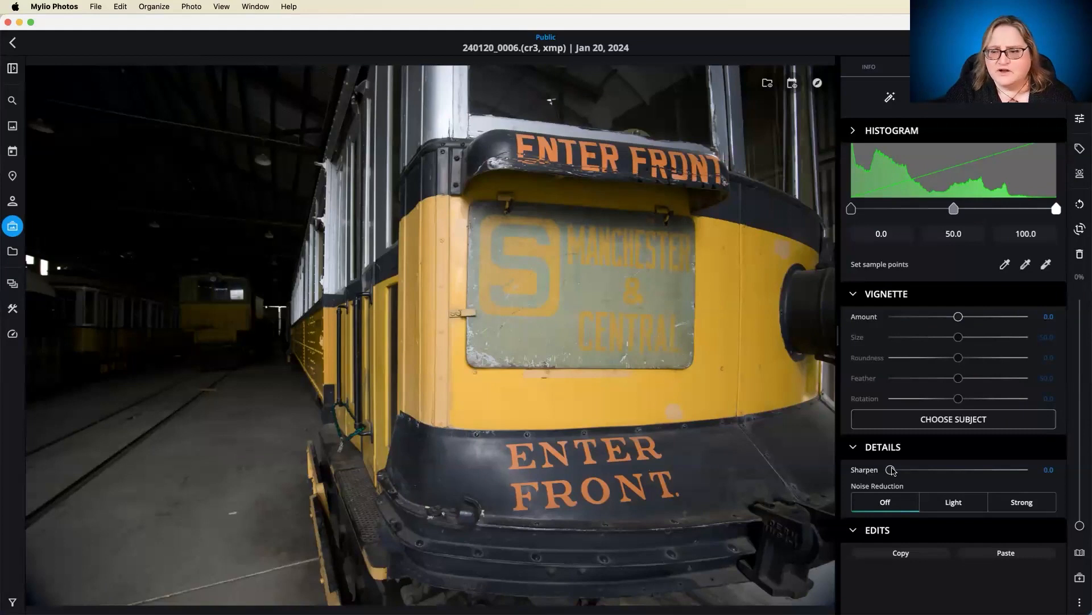
pyautogui.moveTo(891, 469)
pyautogui.mouseDown()
pyautogui.moveTo(972, 468)
pyautogui.moveTo(889, 470)
pyautogui.mouseUp()
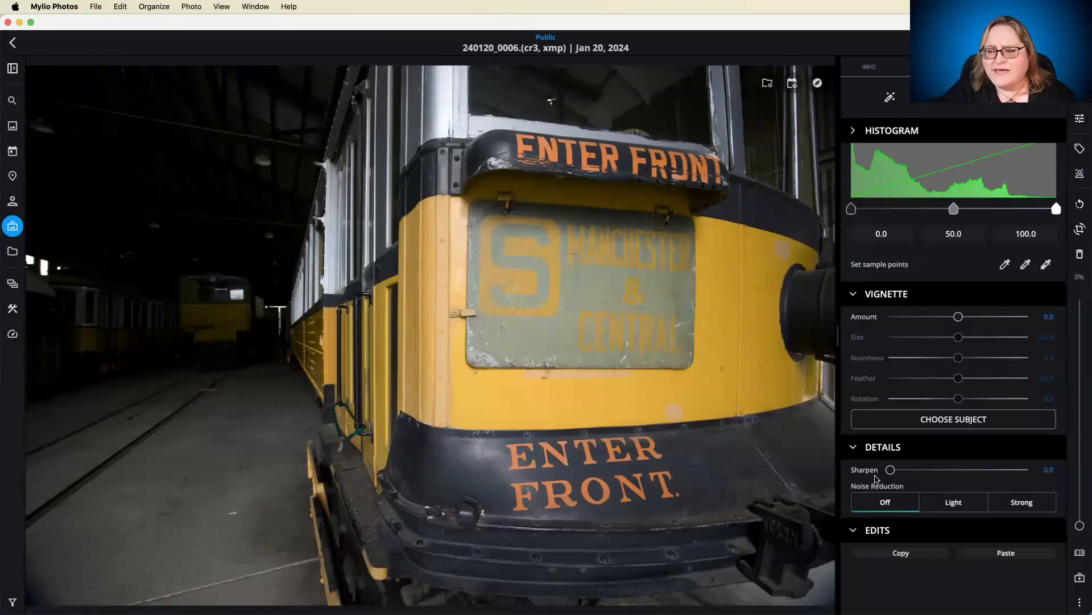
pyautogui.click(546, 466)
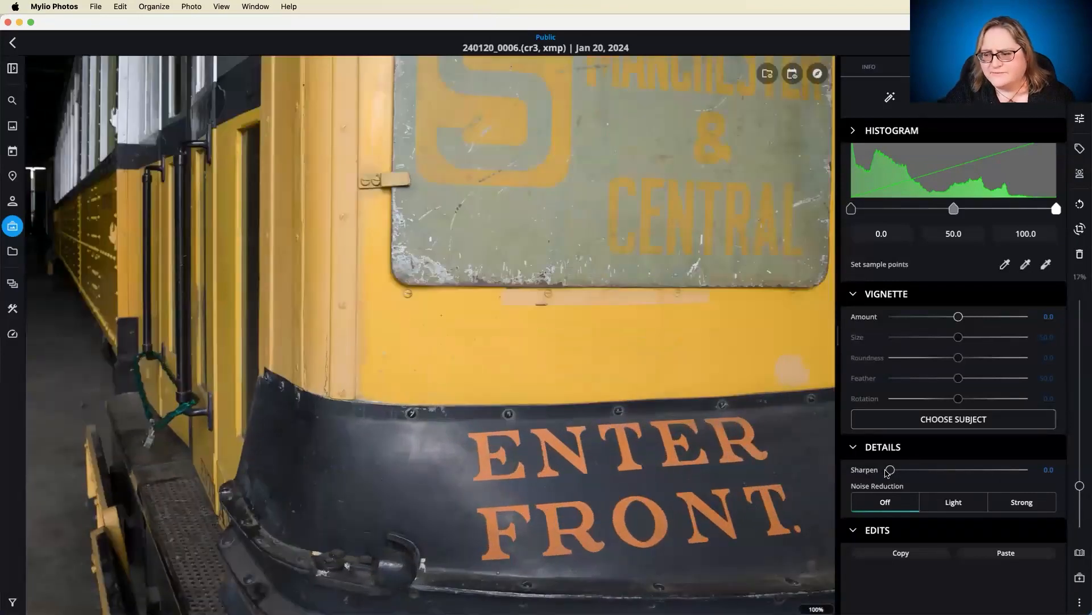
pyautogui.moveTo(891, 470); pyautogui.dragTo(951, 471)
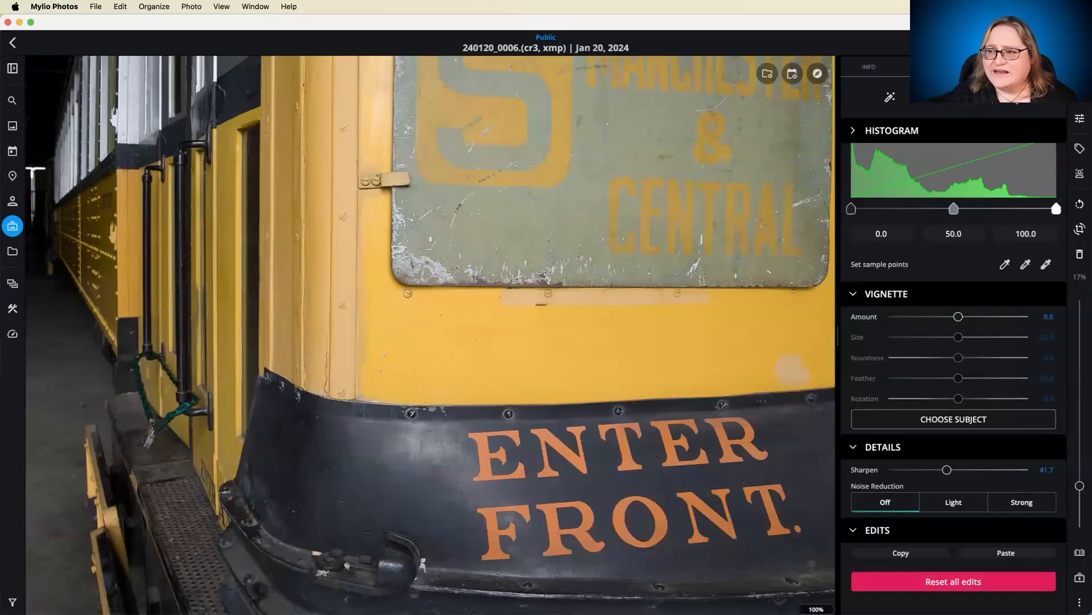
pyautogui.click(1013, 96)
pyautogui.doubleClick(794, 405)
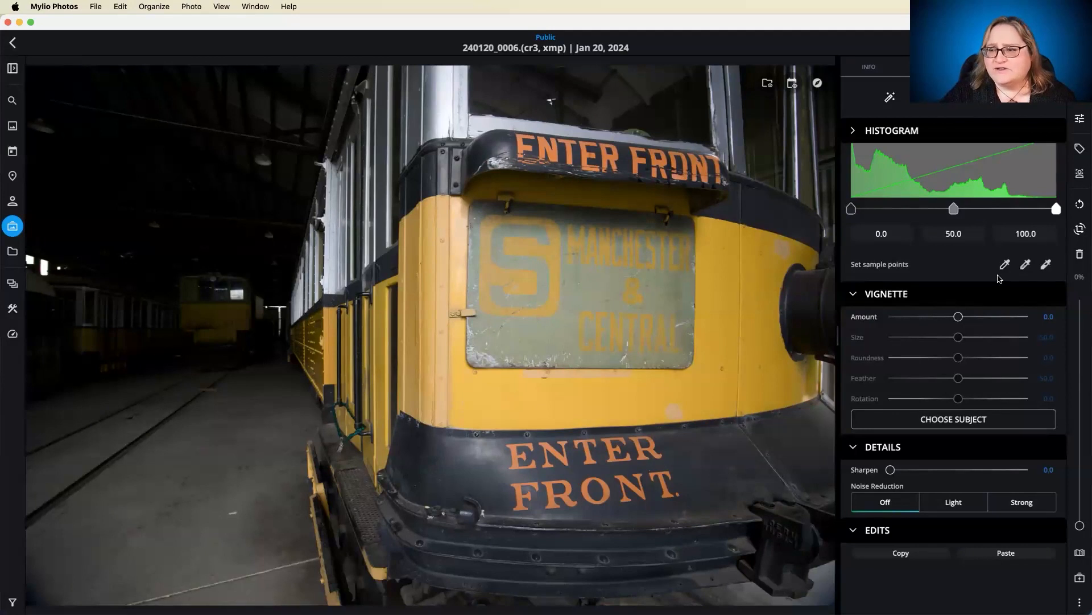
# Crop the photo to a square aspect tightly framing the tram's front, and apply the crop.
pyautogui.click(1081, 228)
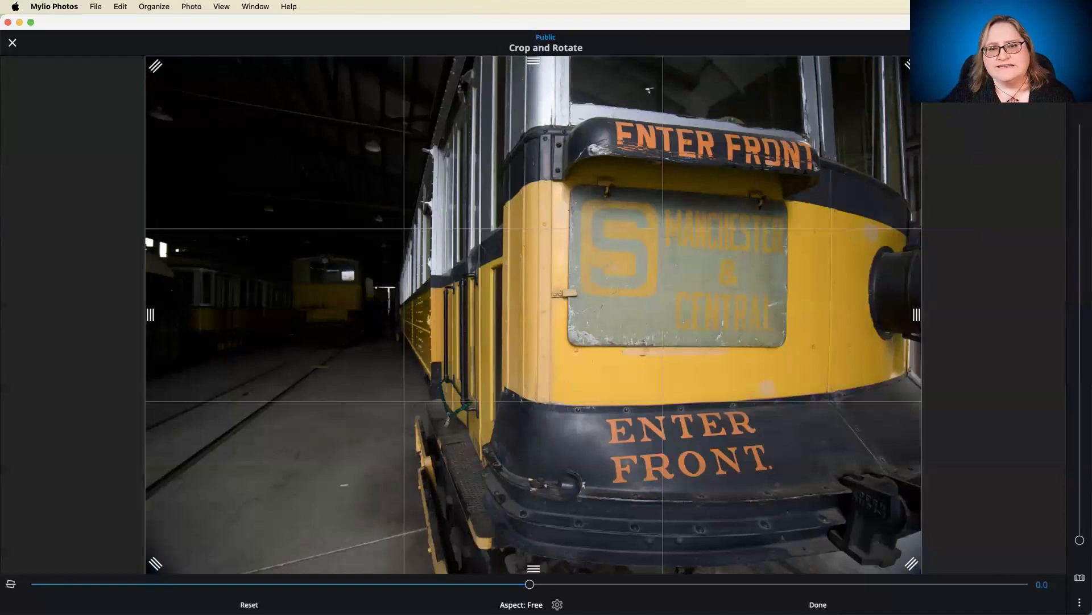
pyautogui.click(522, 604)
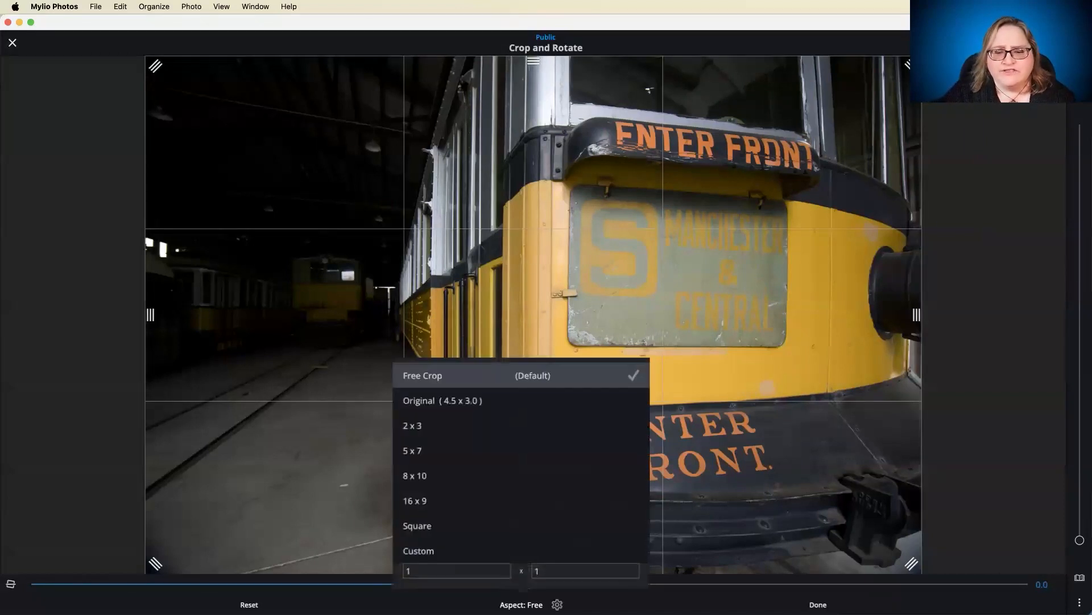
pyautogui.click(412, 524)
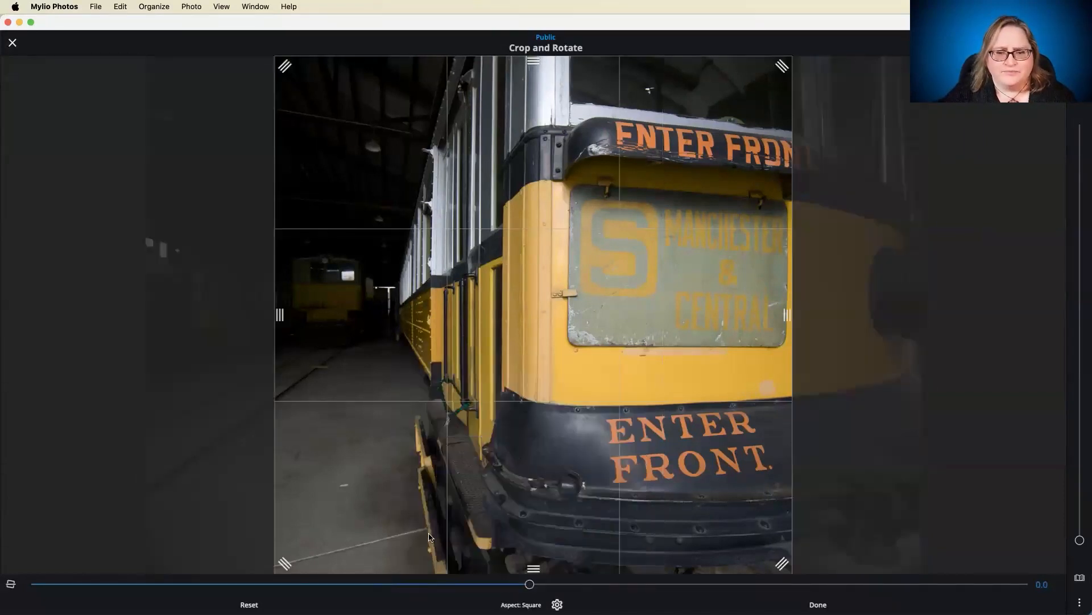
pyautogui.moveTo(569, 378); pyautogui.dragTo(718, 373)
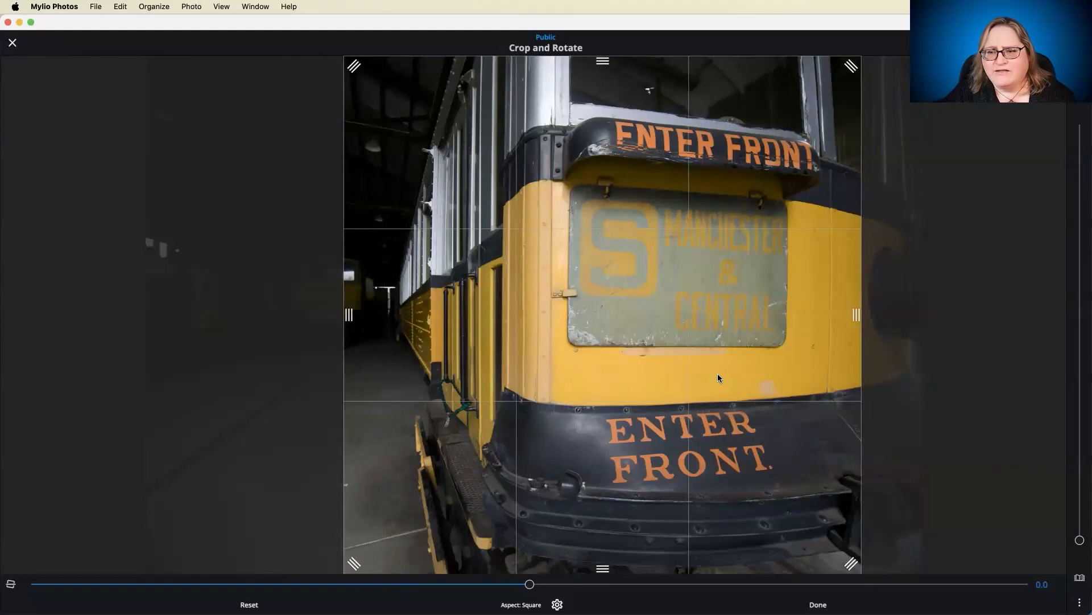
pyautogui.moveTo(350, 63); pyautogui.dragTo(435, 110)
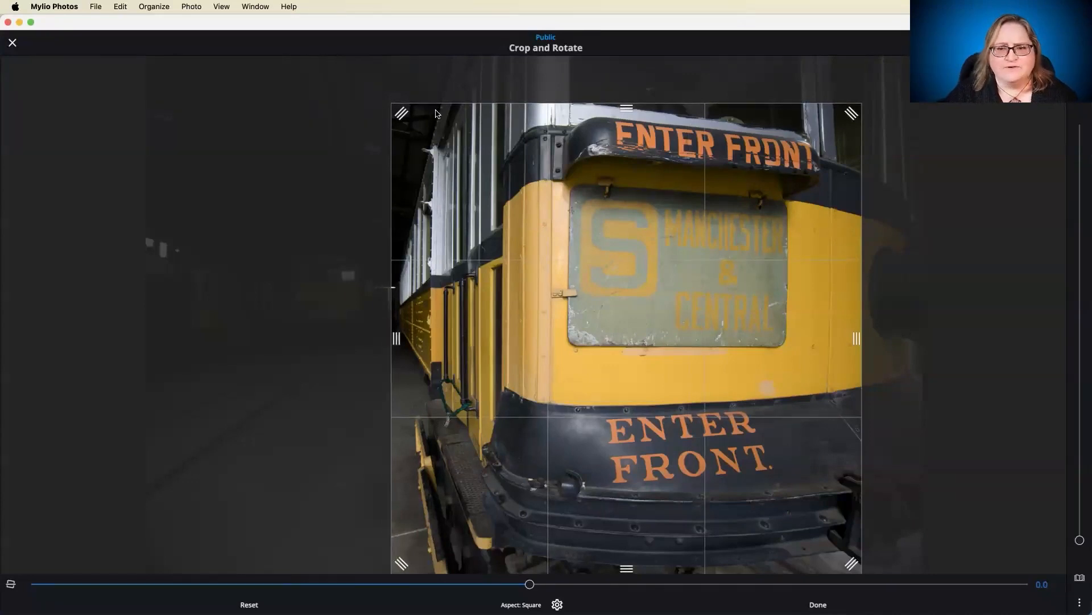
pyautogui.press('Return')
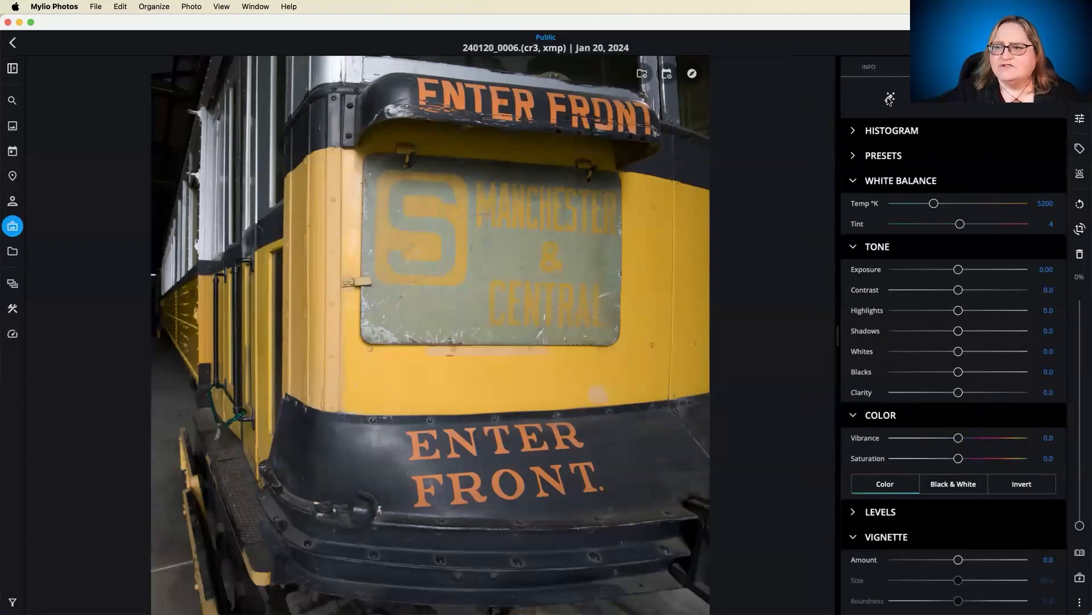
# Auto-enhance the cropped photo, set contrast to 67 and clarity to 66, and compare it with the original.
pyautogui.click(890, 100)
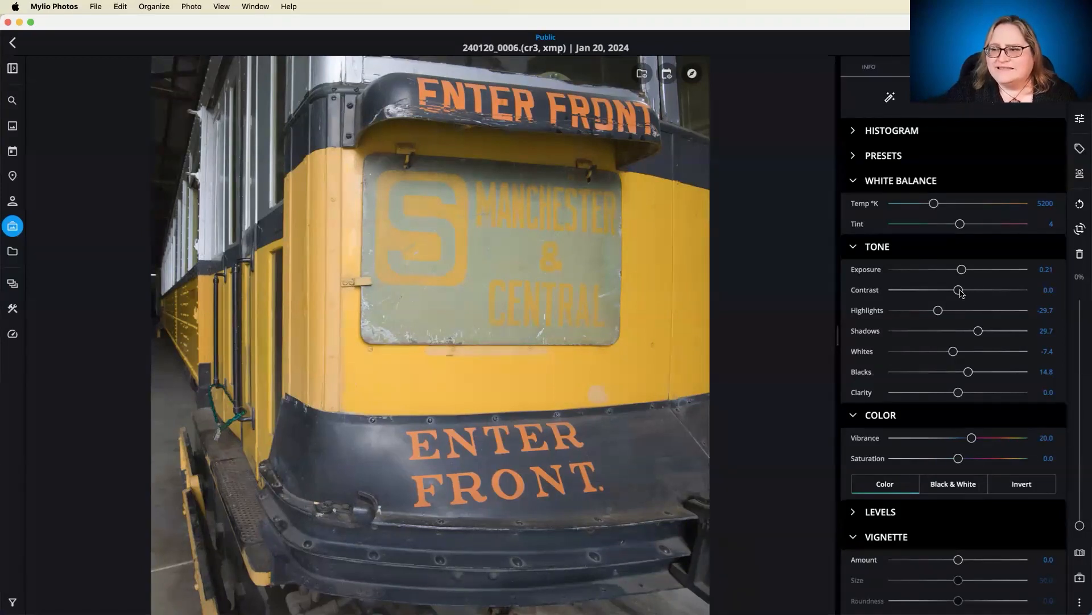
pyautogui.moveTo(960, 292); pyautogui.dragTo(1007, 296)
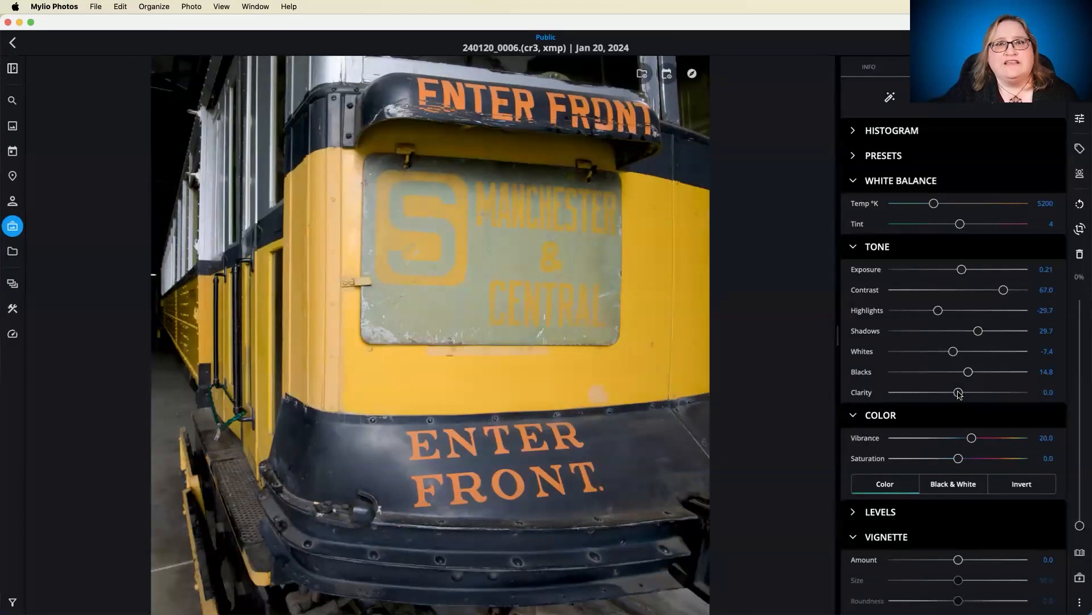
pyautogui.moveTo(959, 392); pyautogui.dragTo(1005, 394)
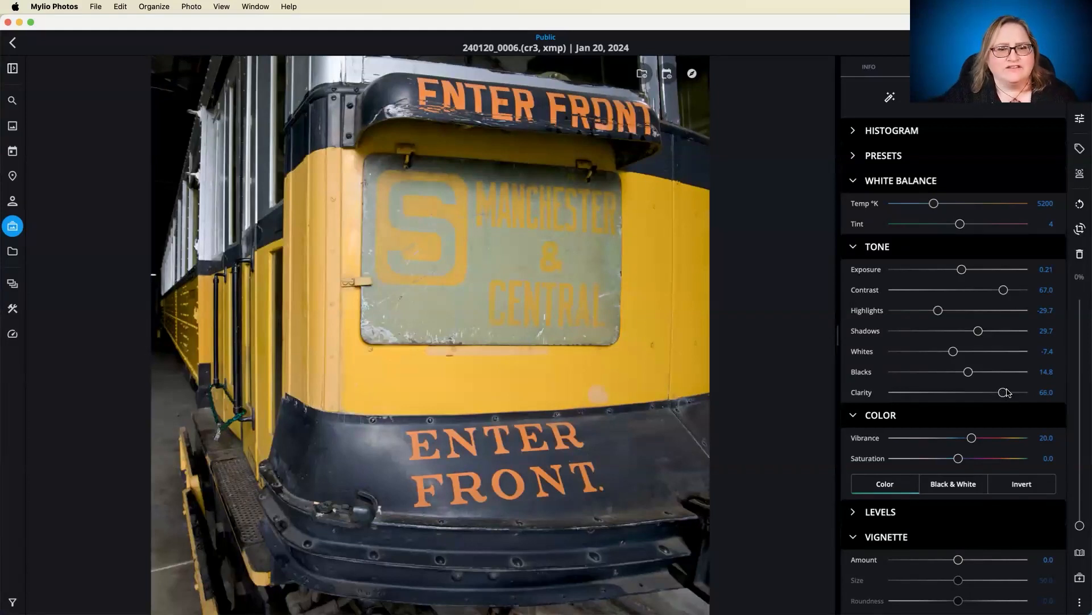
pyautogui.click(993, 103)
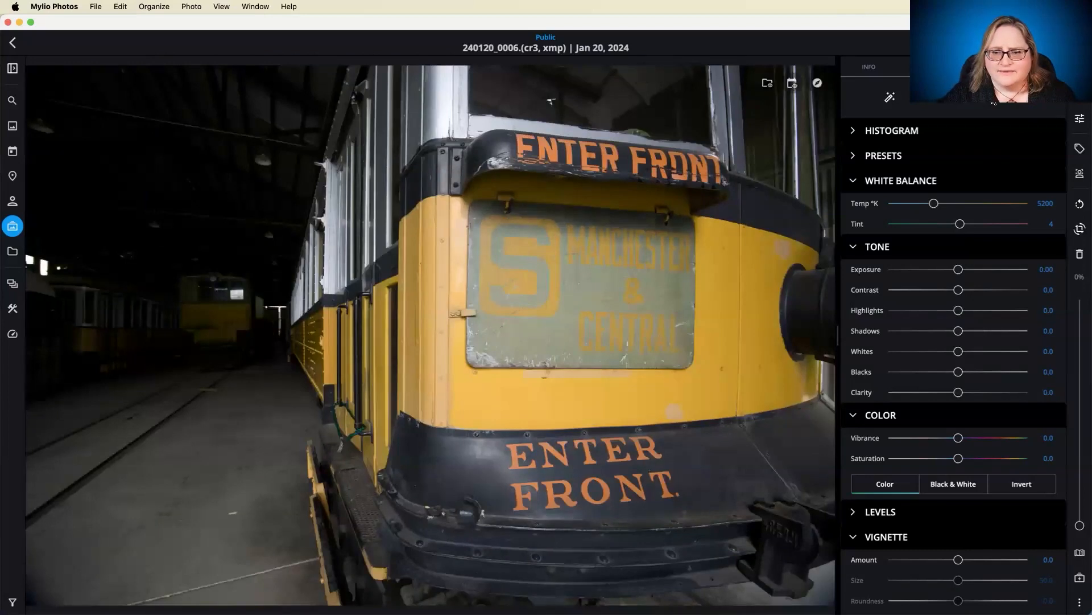
pyautogui.click(993, 103)
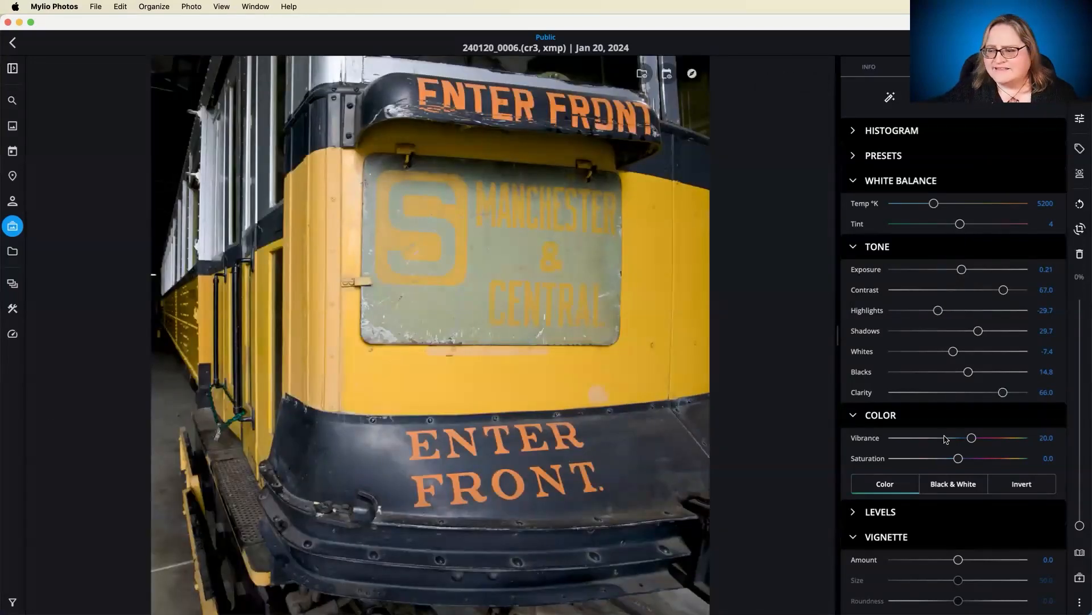
# Add a dark vignette with amount -100, size 0, roundness 62 and feather 85.
pyautogui.scroll(-5, 945, 437)
pyautogui.scroll(-1, 945, 437)
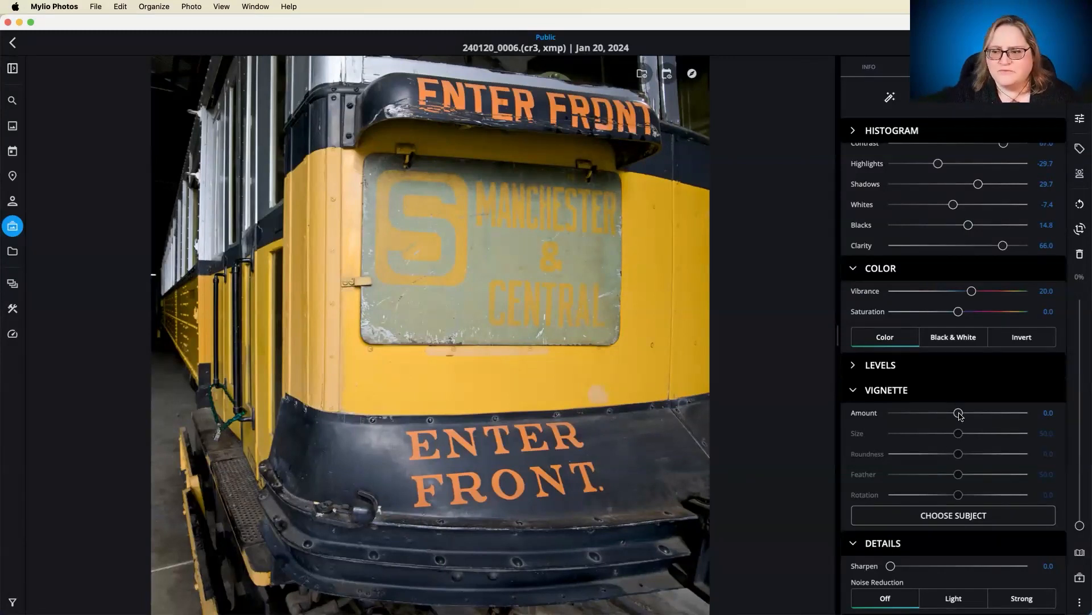
pyautogui.moveTo(958, 413); pyautogui.dragTo(832, 412)
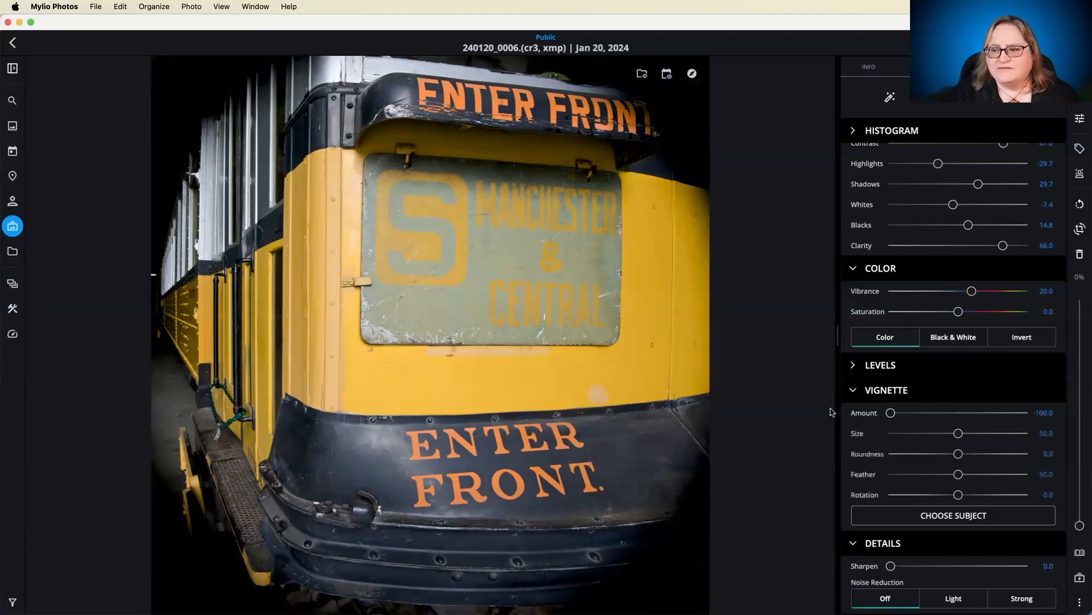
pyautogui.moveTo(958, 435); pyautogui.dragTo(886, 448)
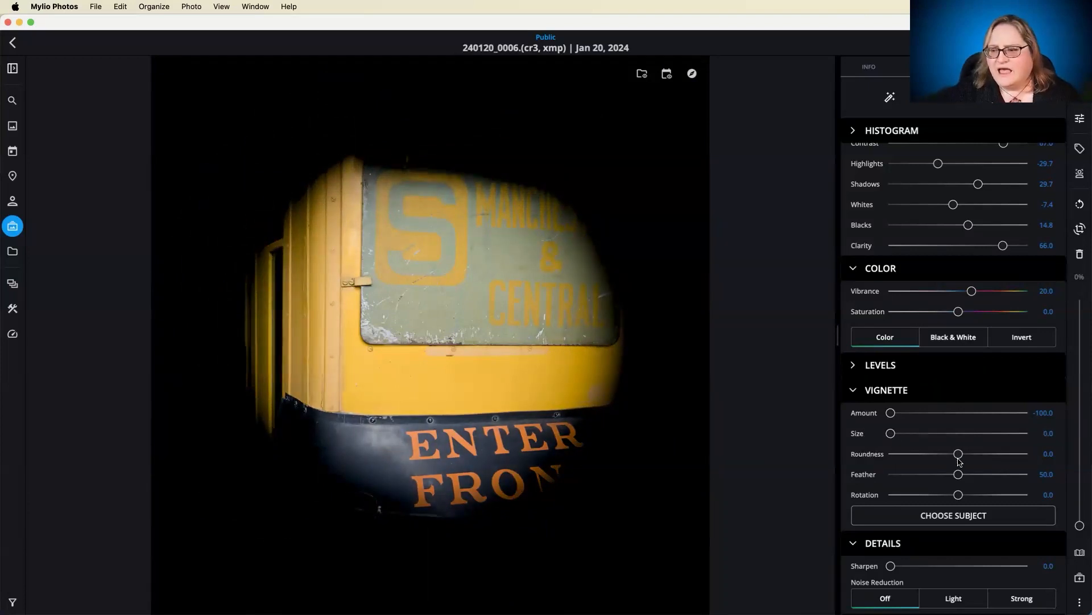
pyautogui.moveTo(959, 459); pyautogui.dragTo(1006, 477)
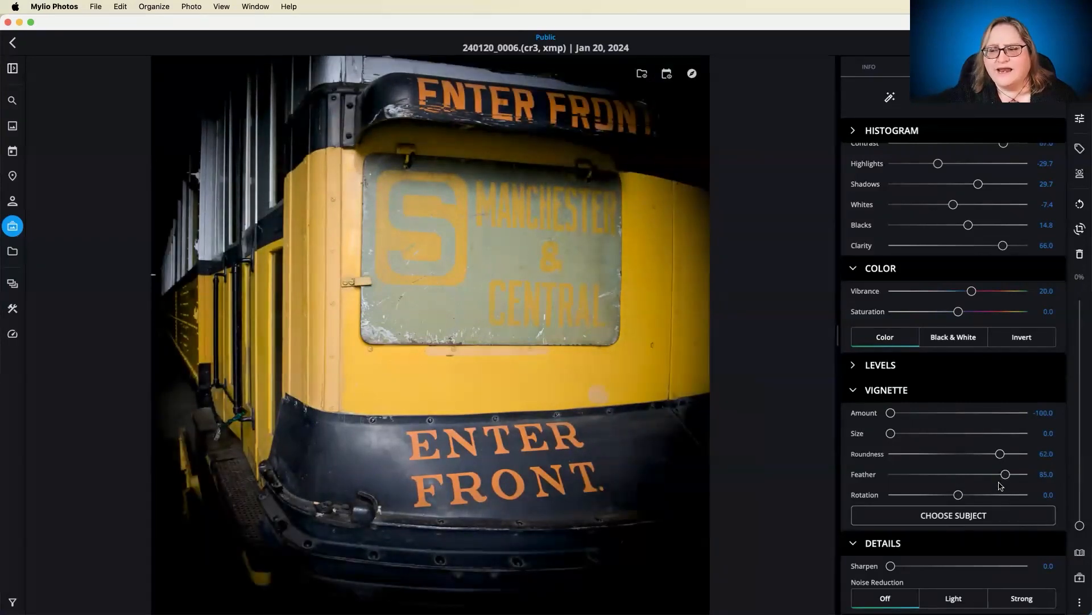
# Place the vignette's center point on the tram's sign, just beside the large S, and apply it.
pyautogui.click(956, 515)
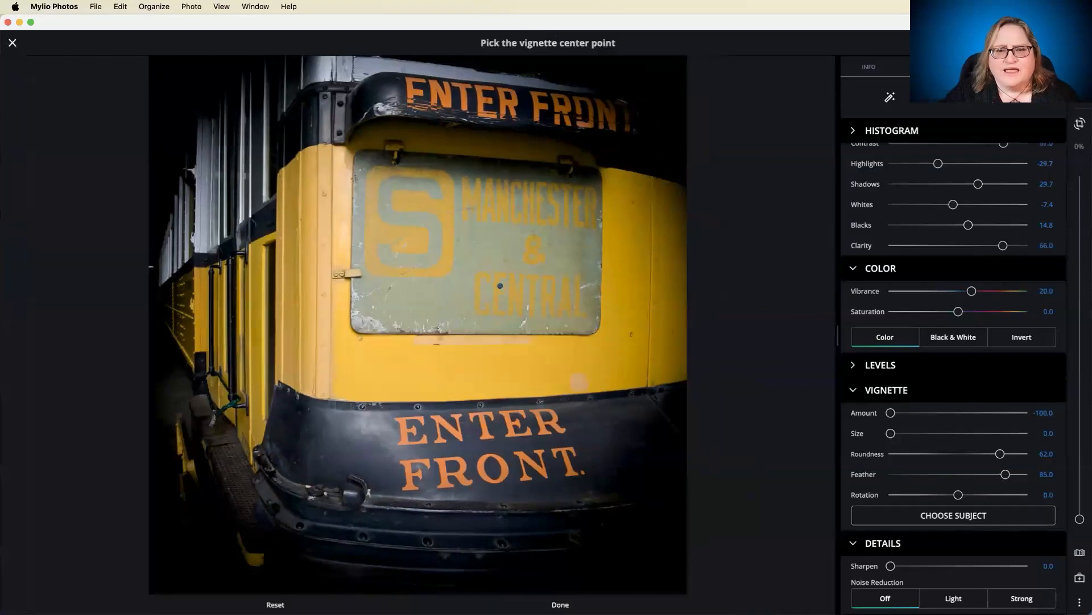
pyautogui.click(493, 248)
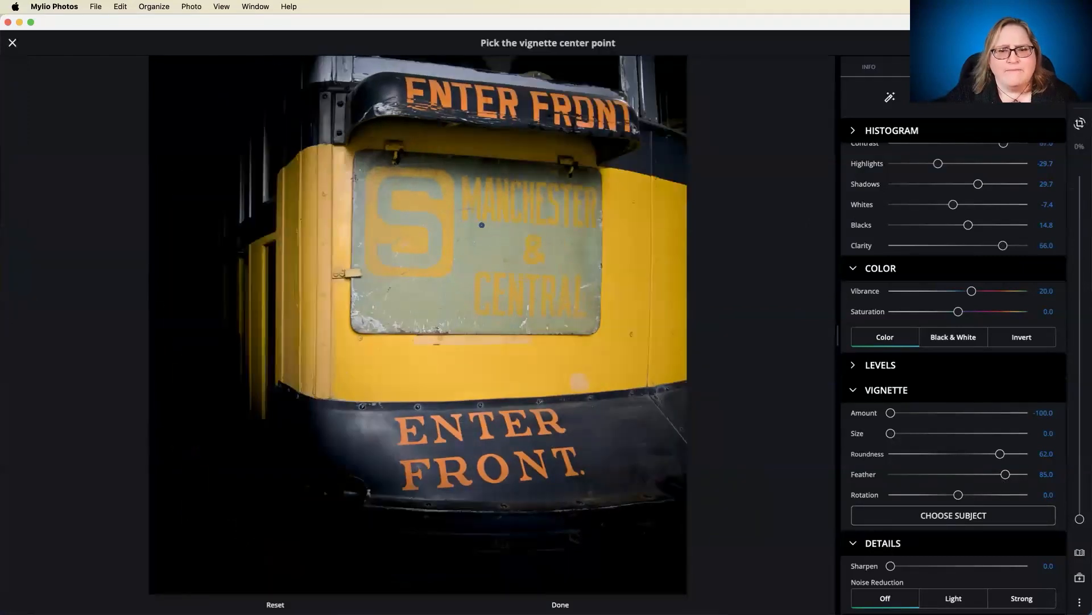
pyautogui.click(478, 225)
pyautogui.click(453, 234)
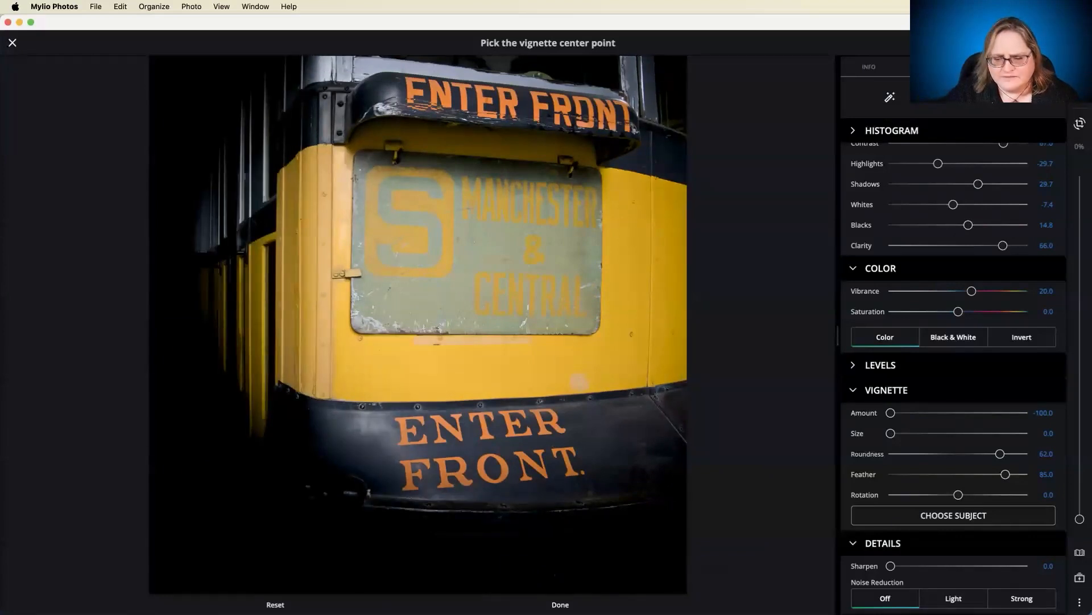
pyautogui.click(561, 605)
# Soften the vignette to an amount of -54 and compare the edited photo with the original.
pyautogui.scroll(-5, 923, 349)
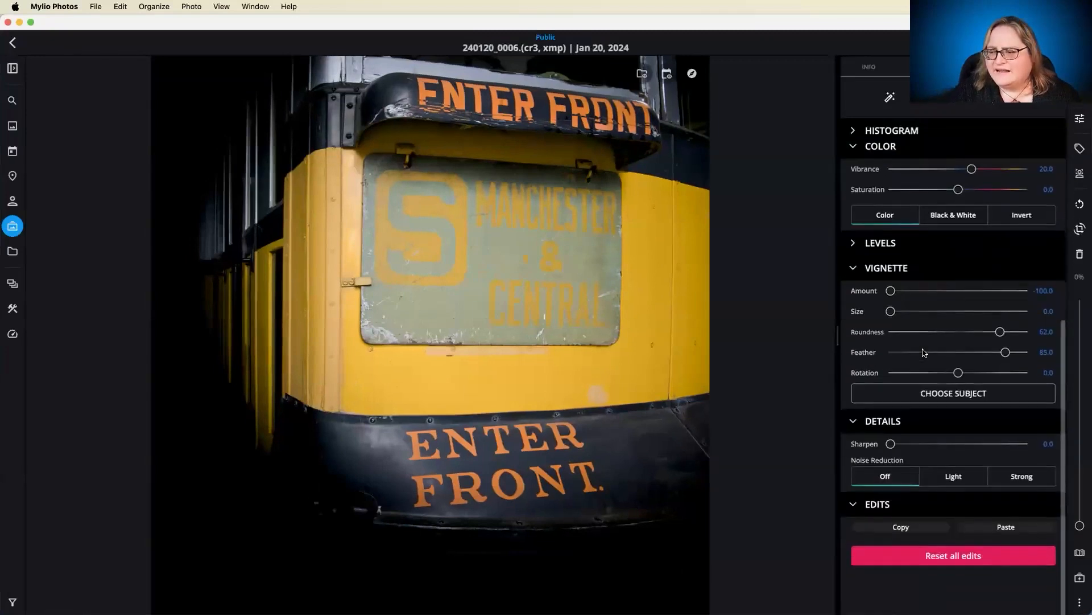
pyautogui.scroll(1, 923, 350)
pyautogui.moveTo(902, 317); pyautogui.dragTo(925, 319)
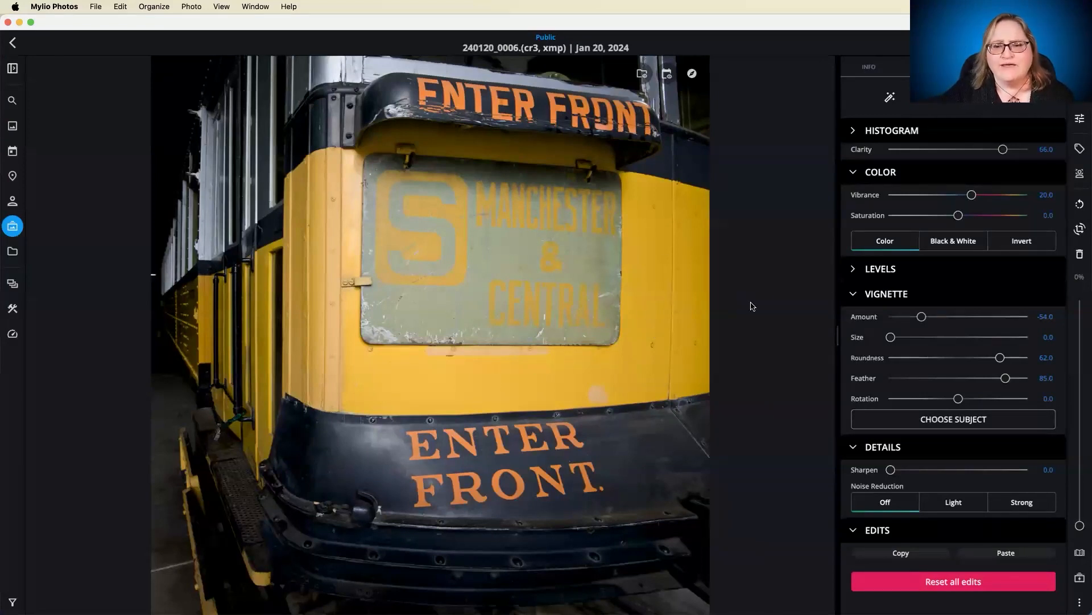
pyautogui.click(991, 104)
pyautogui.click(991, 104)
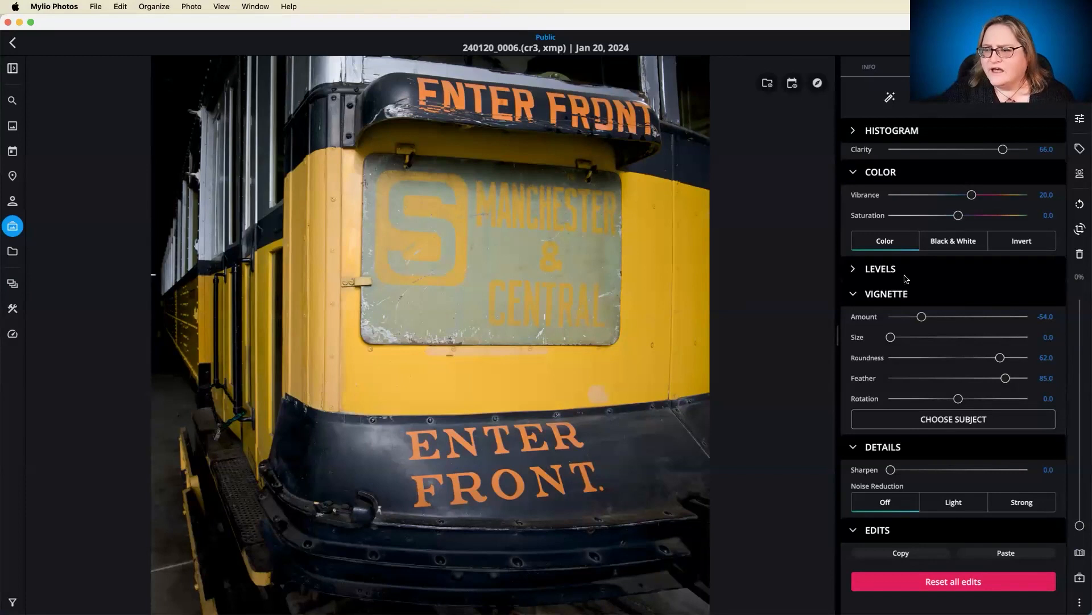
pyautogui.scroll(5, 908, 175)
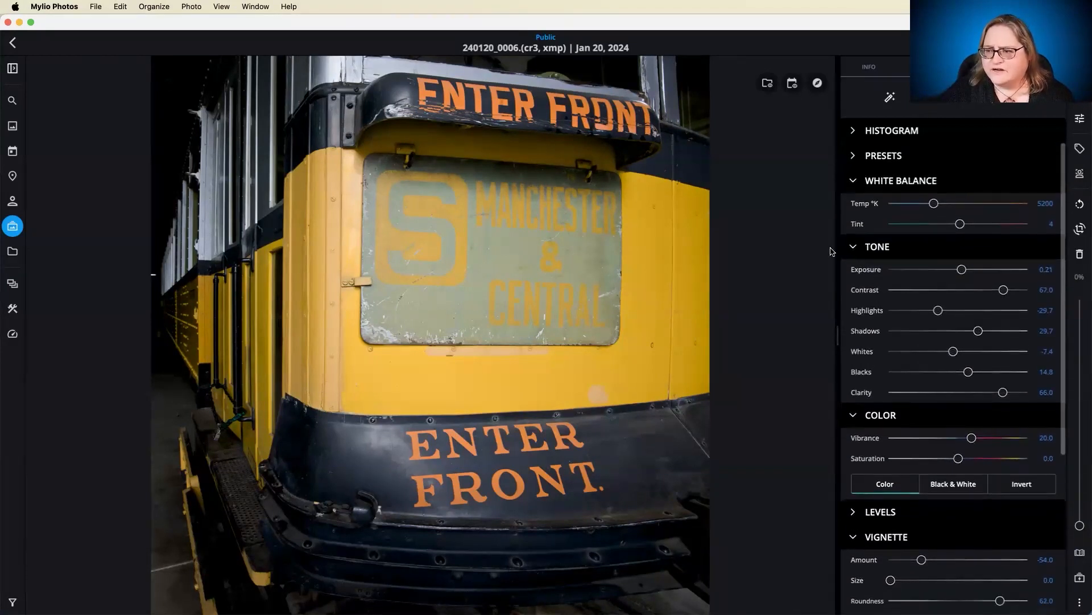
pyautogui.click(874, 251)
pyautogui.click(874, 250)
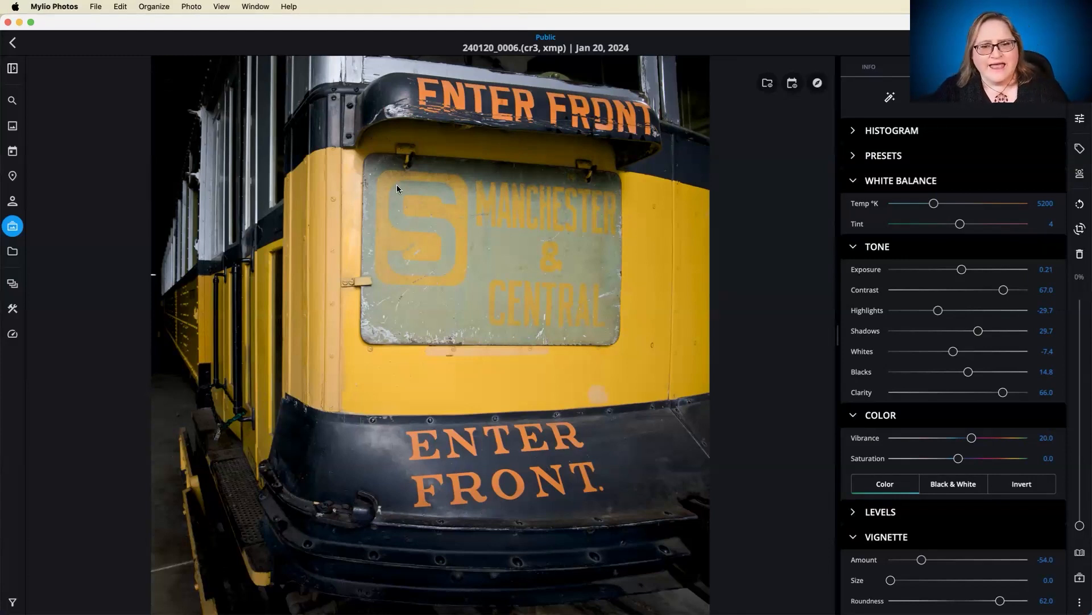
# Go to the next photo, the yellow and green tram 3100, and straighten it by 0.6 degrees.
pyautogui.press('Right')
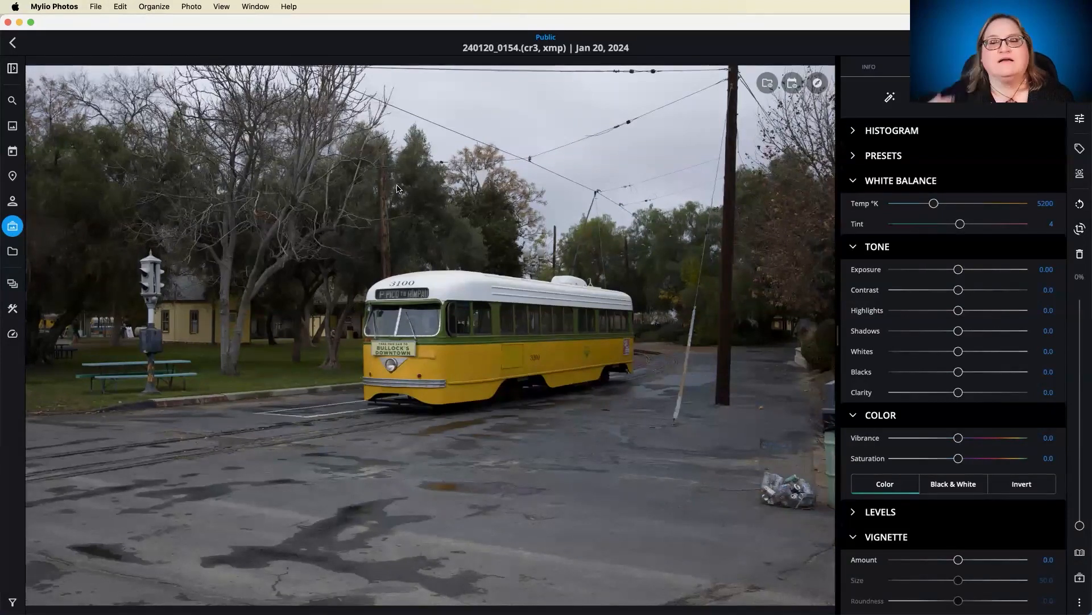
pyautogui.click(1079, 229)
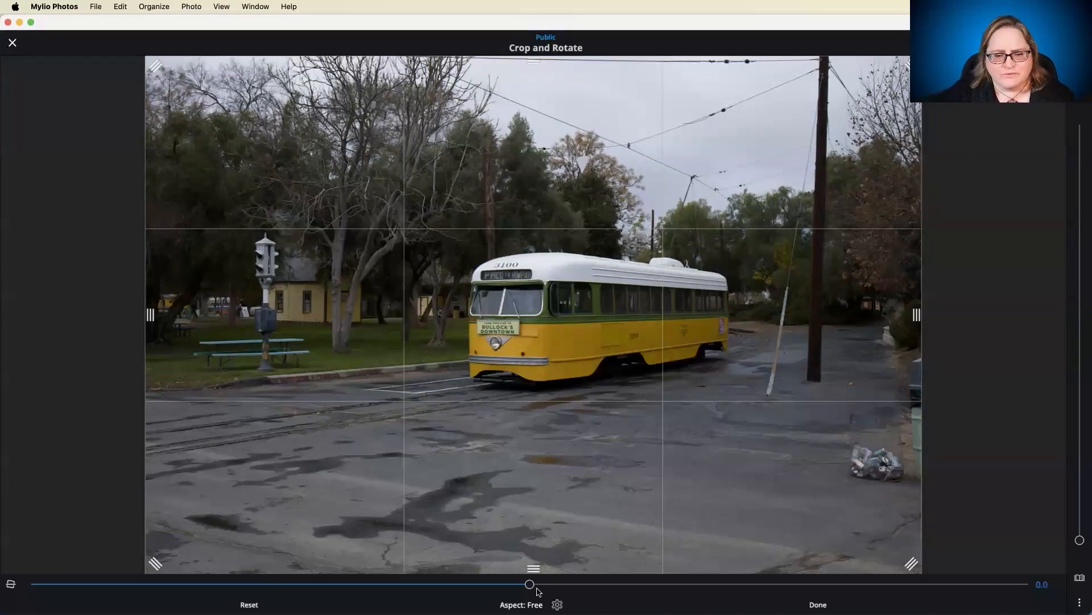
pyautogui.moveTo(530, 587); pyautogui.dragTo(536, 586)
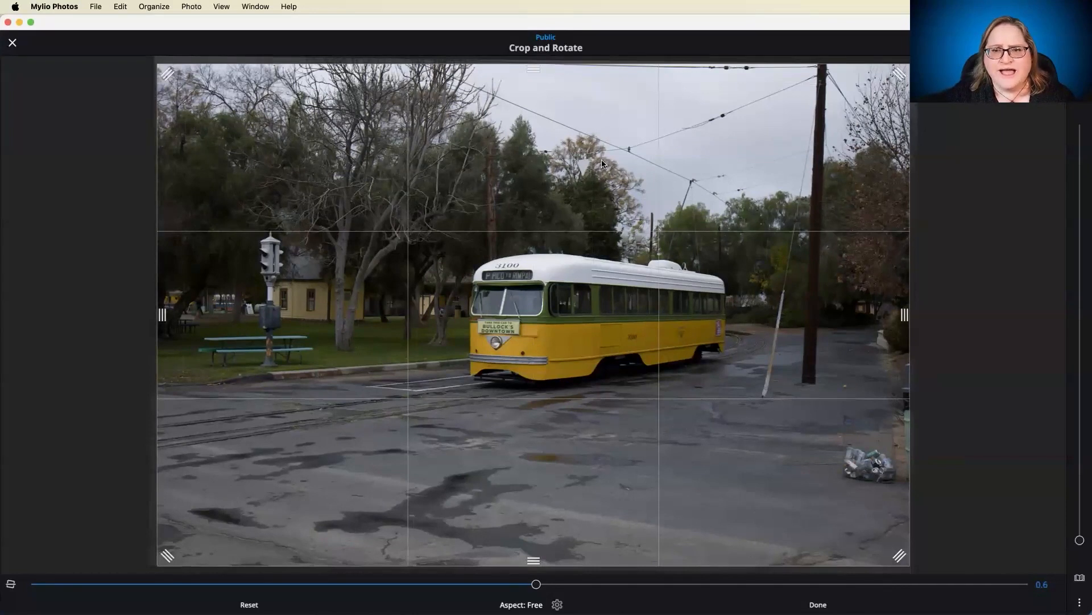
# Crop all four sides freely around the tram, keeping the traffic signal and picnic table in frame, and apply the crop.
pyautogui.moveTo(537, 69); pyautogui.dragTo(545, 166)
pyautogui.moveTo(907, 366); pyautogui.dragTo(758, 380)
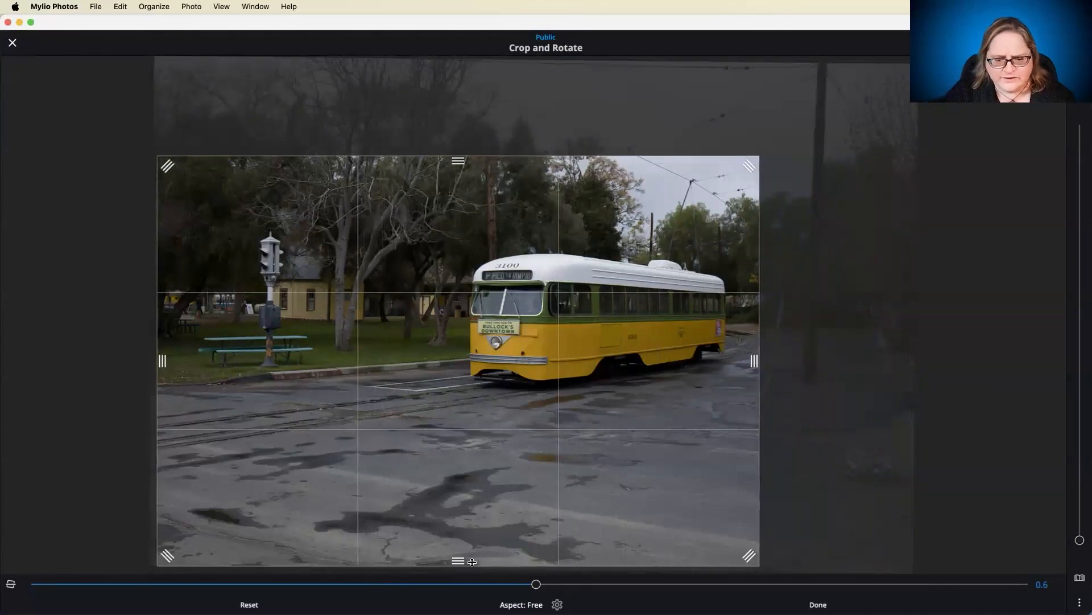
pyautogui.moveTo(462, 560); pyautogui.dragTo(472, 482)
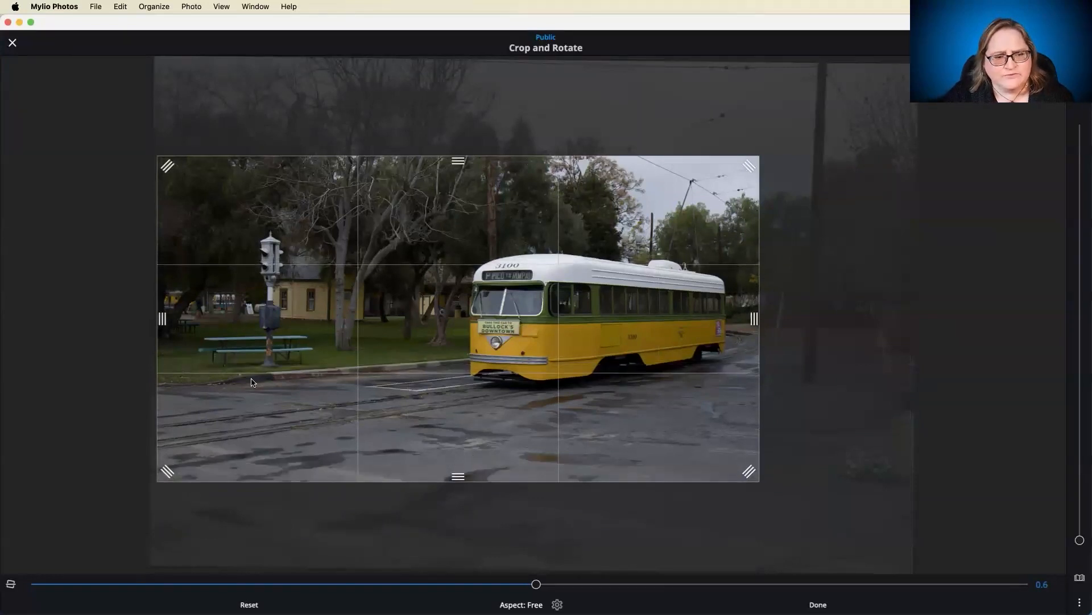
pyautogui.moveTo(165, 316); pyautogui.dragTo(211, 320)
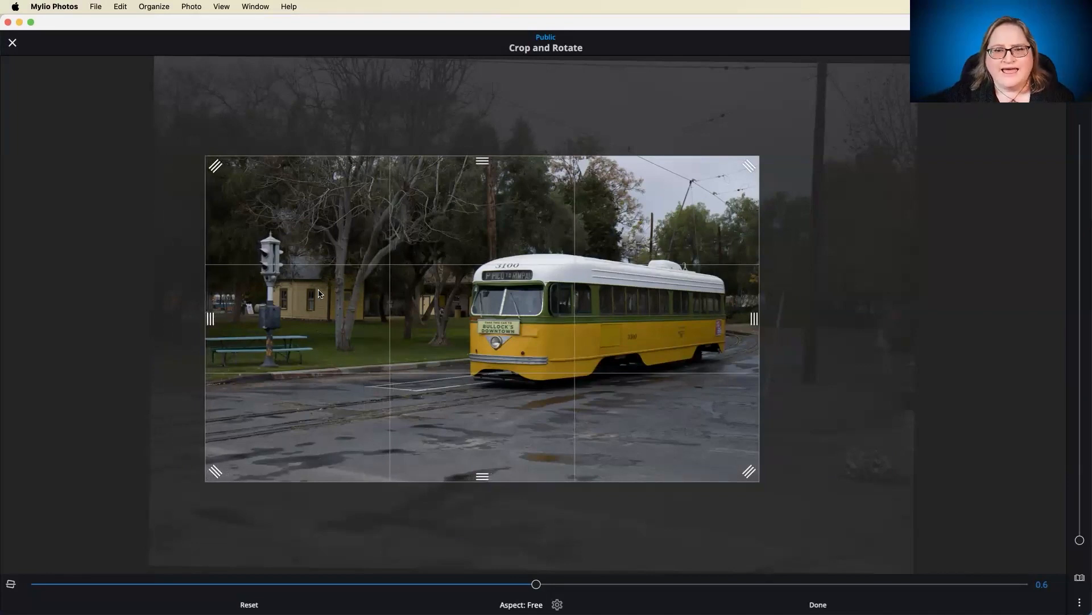
pyautogui.press('Return')
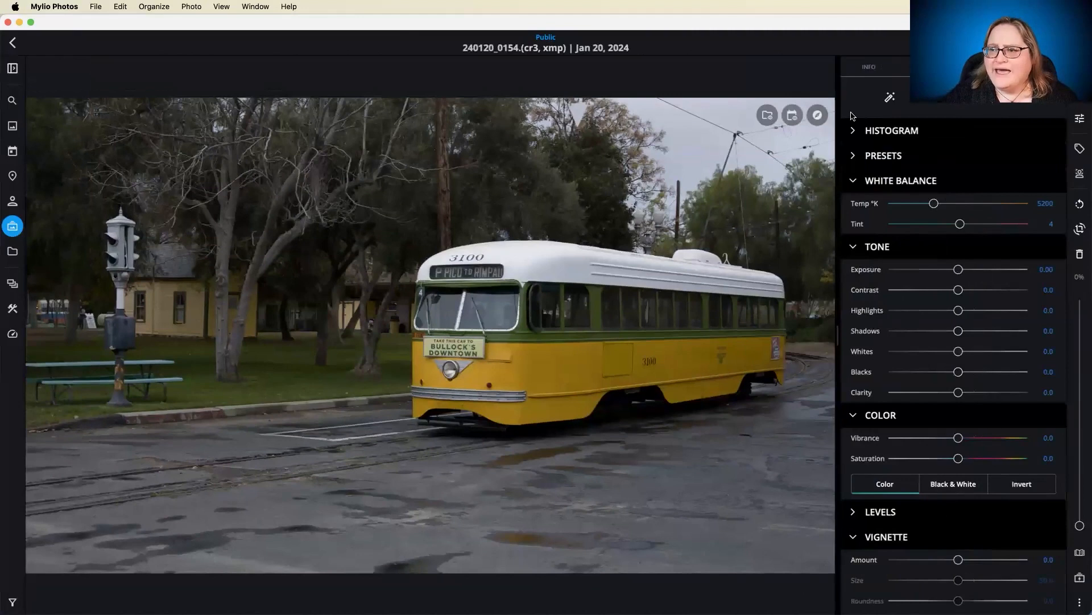
# Auto-enhance the cropped tram photo and set contrast to 44, clarity to 73 and vibrance to 32.
pyautogui.click(891, 100)
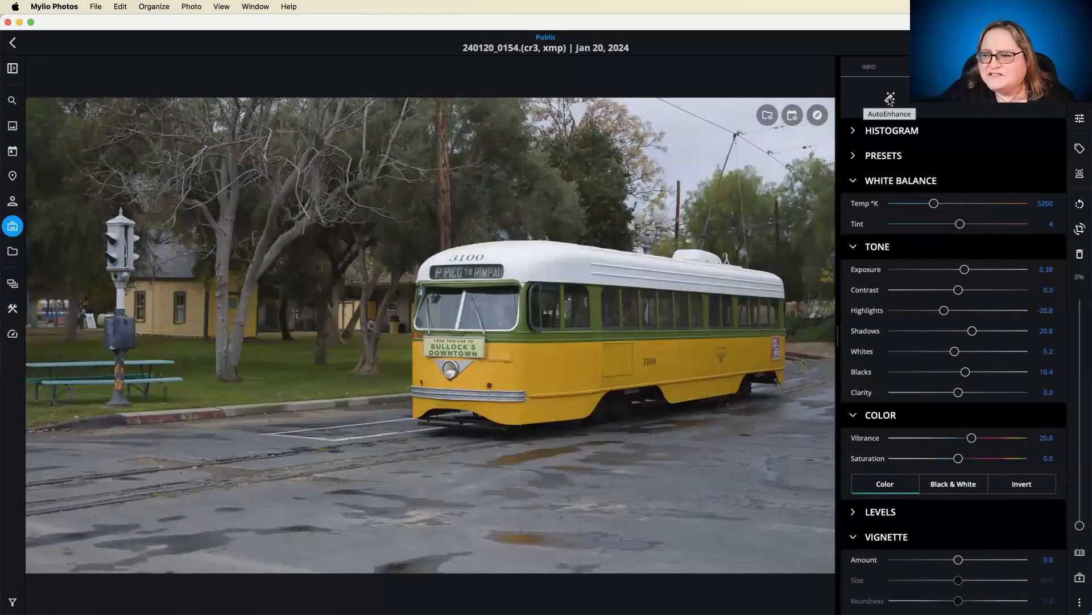
pyautogui.moveTo(960, 293); pyautogui.dragTo(988, 293)
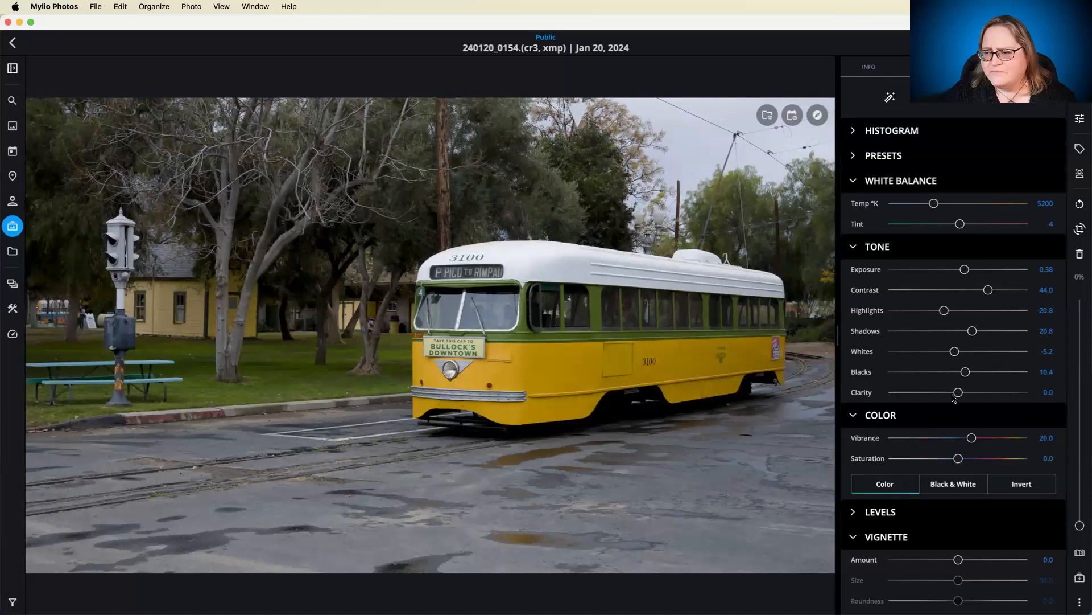
pyautogui.moveTo(958, 393); pyautogui.dragTo(998, 392)
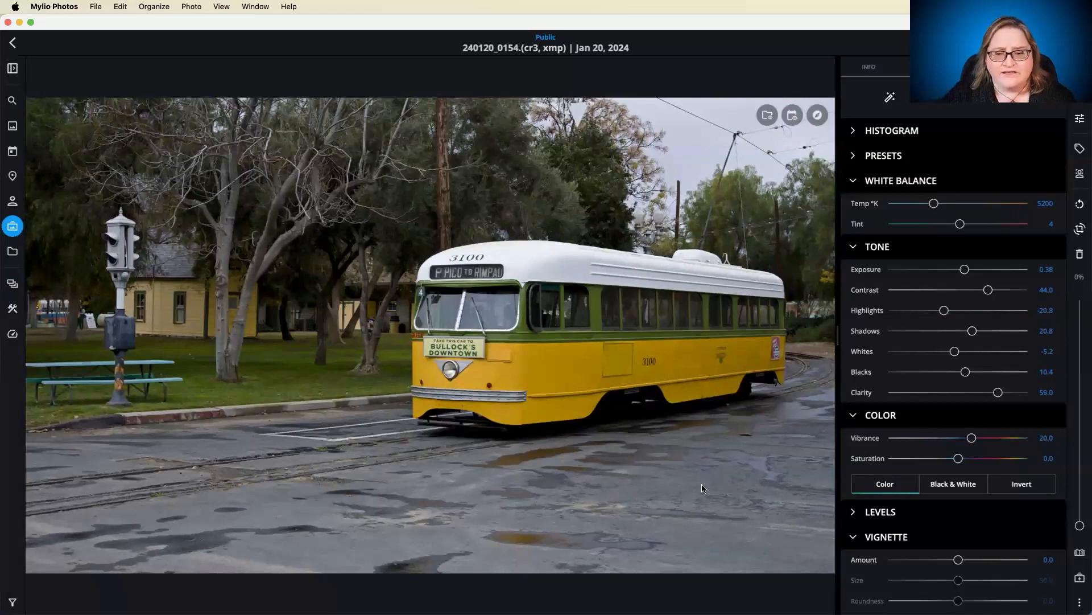
pyautogui.moveTo(999, 392); pyautogui.dragTo(1007, 394)
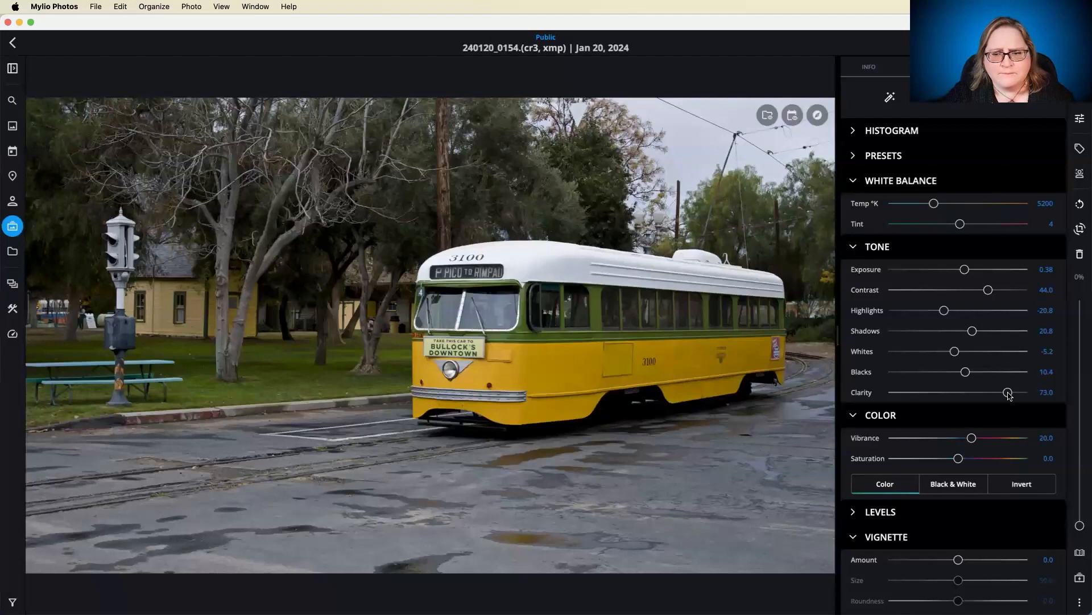
pyautogui.moveTo(974, 443); pyautogui.dragTo(980, 441)
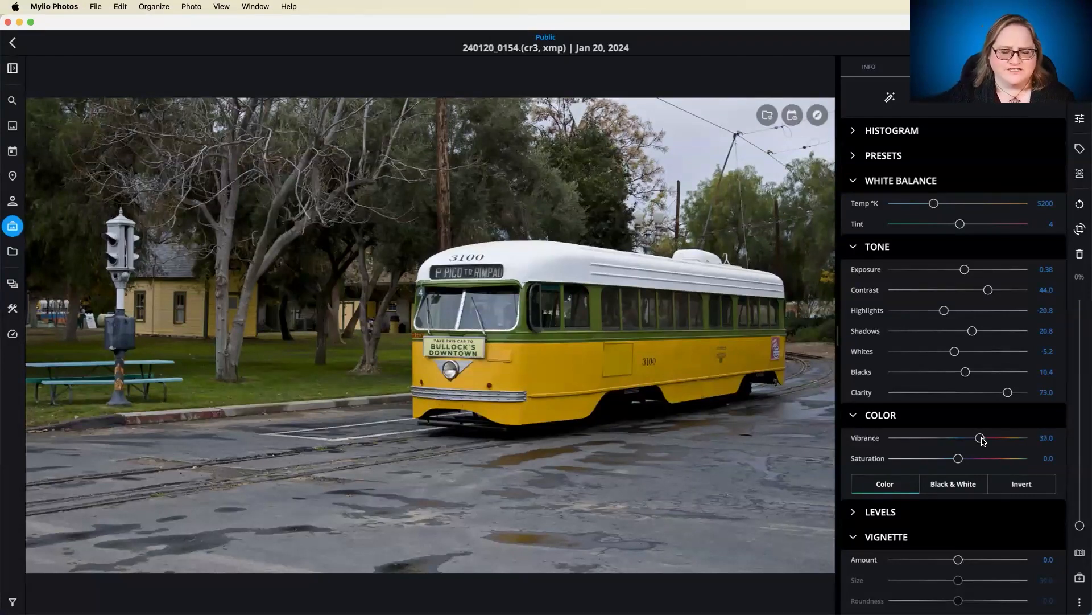
# Add a dark vignette with amount -100, size 0, roundness 100 and feather 89.
pyautogui.scroll(-1, 931, 405)
pyautogui.scroll(-5, 931, 405)
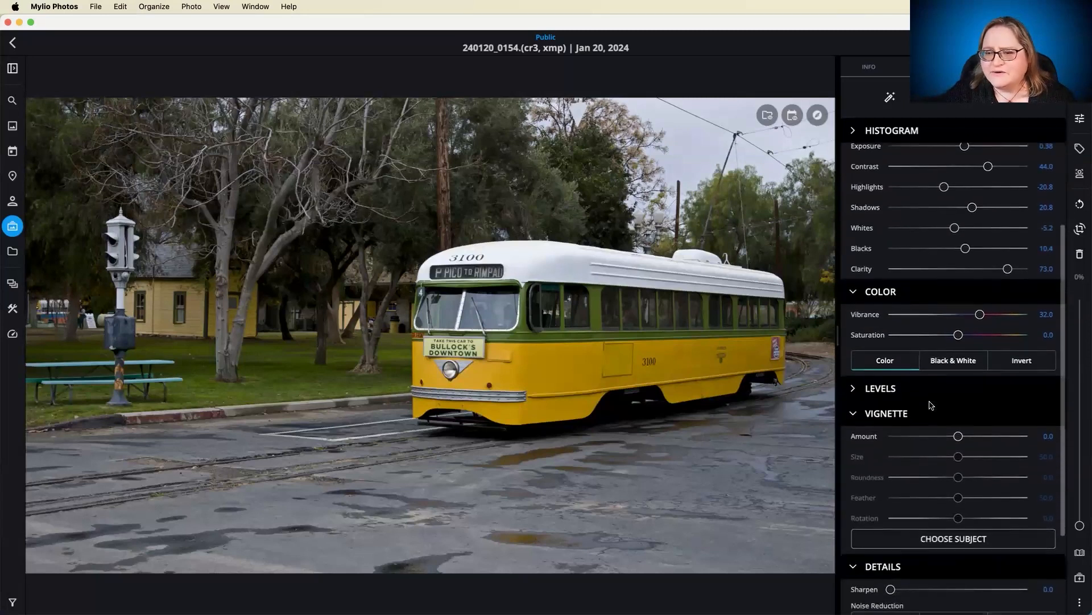
pyautogui.moveTo(959, 424); pyautogui.dragTo(860, 427)
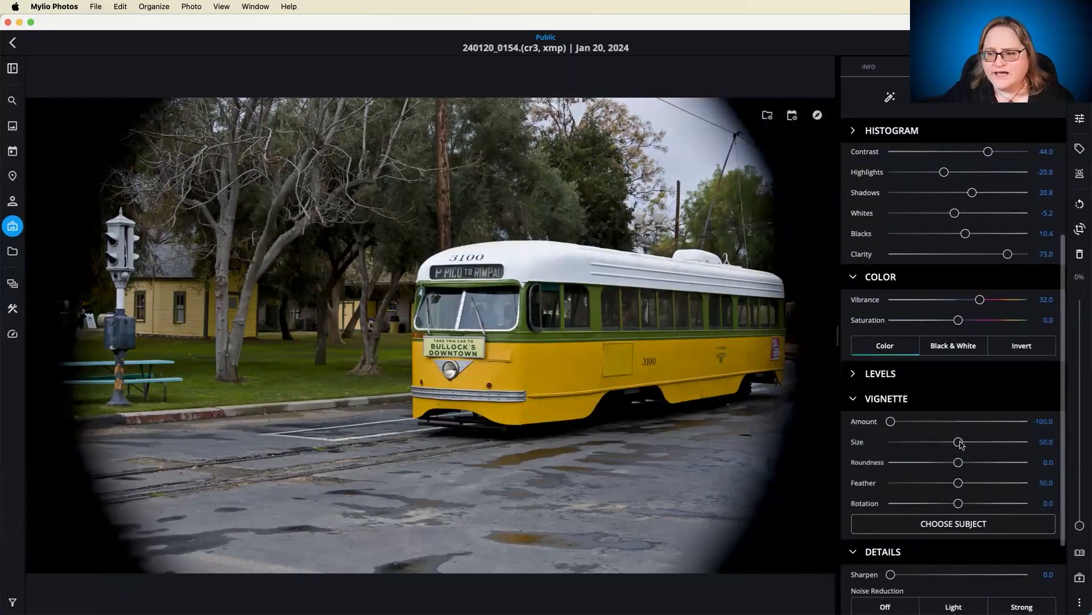
pyautogui.moveTo(958, 442); pyautogui.dragTo(857, 448)
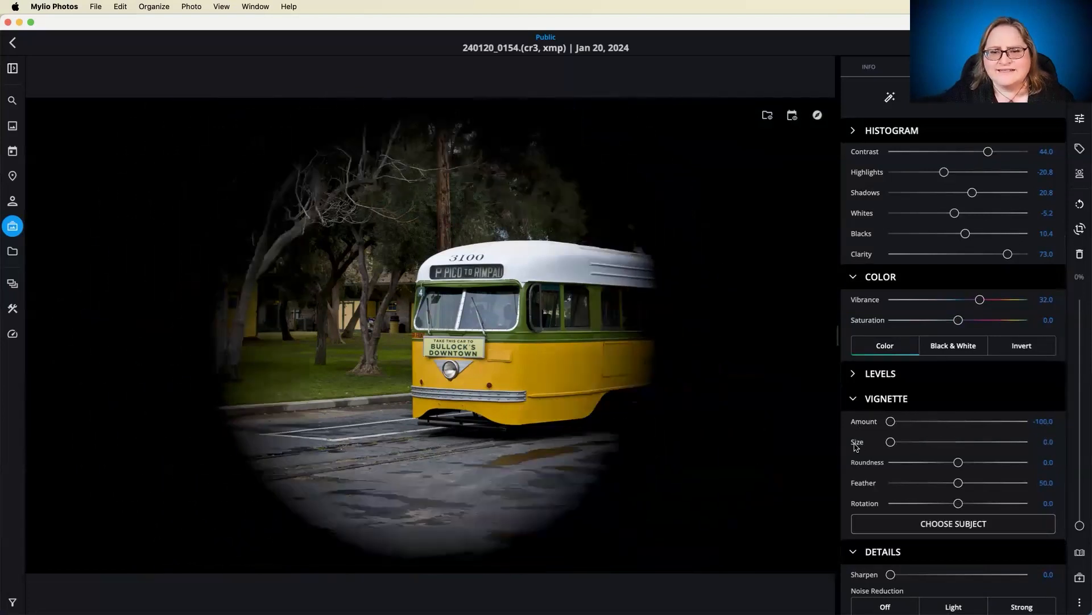
pyautogui.moveTo(959, 462); pyautogui.dragTo(1050, 460)
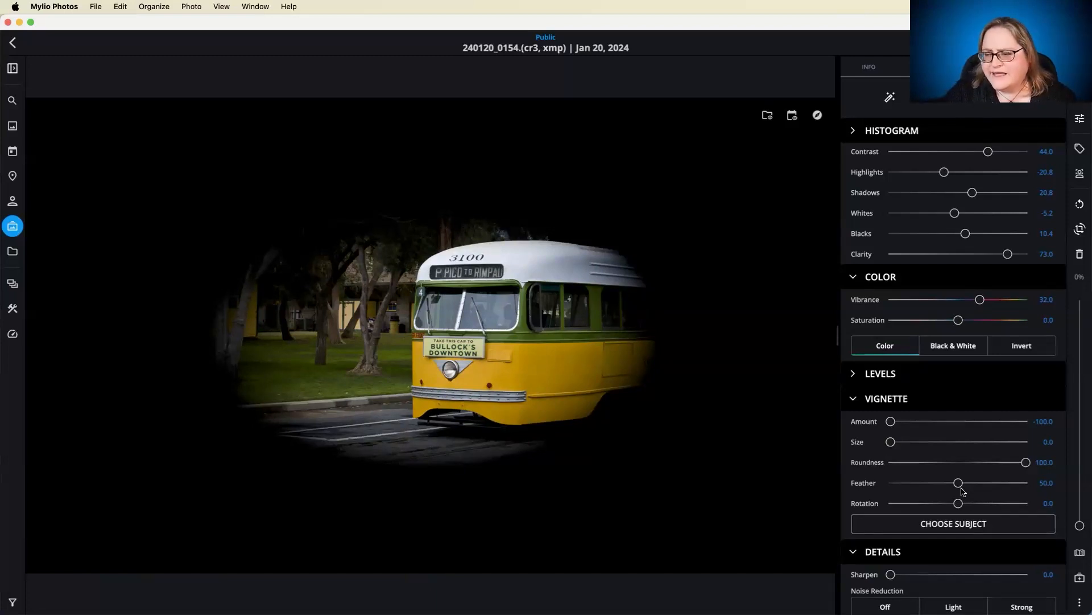
pyautogui.moveTo(961, 485); pyautogui.dragTo(1015, 483)
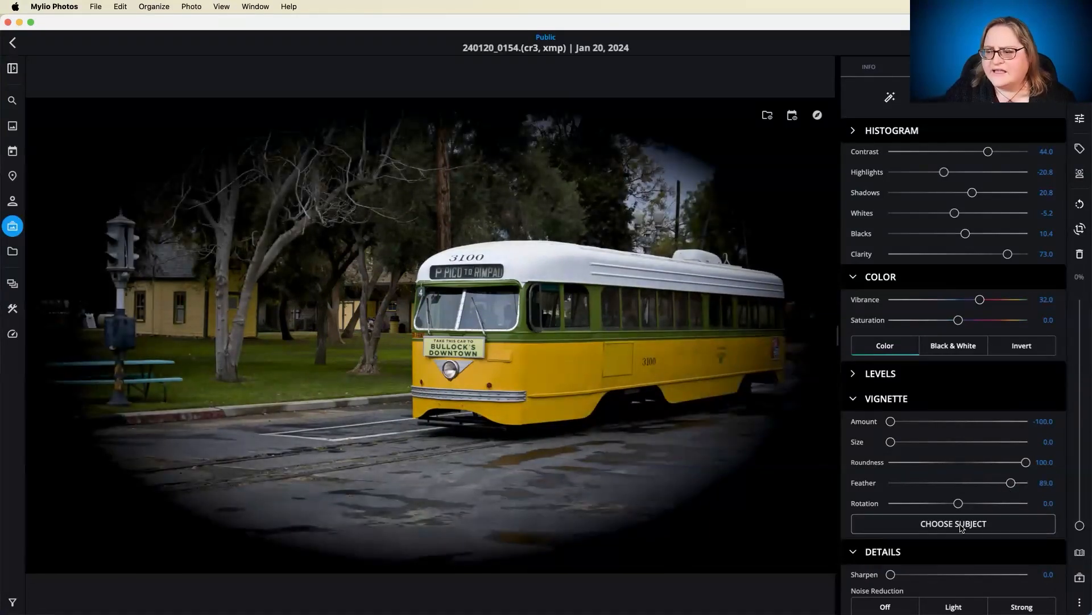
# Place the vignette's center point on the side windows toward the tram's rear and apply it.
pyautogui.click(936, 526)
pyautogui.click(625, 299)
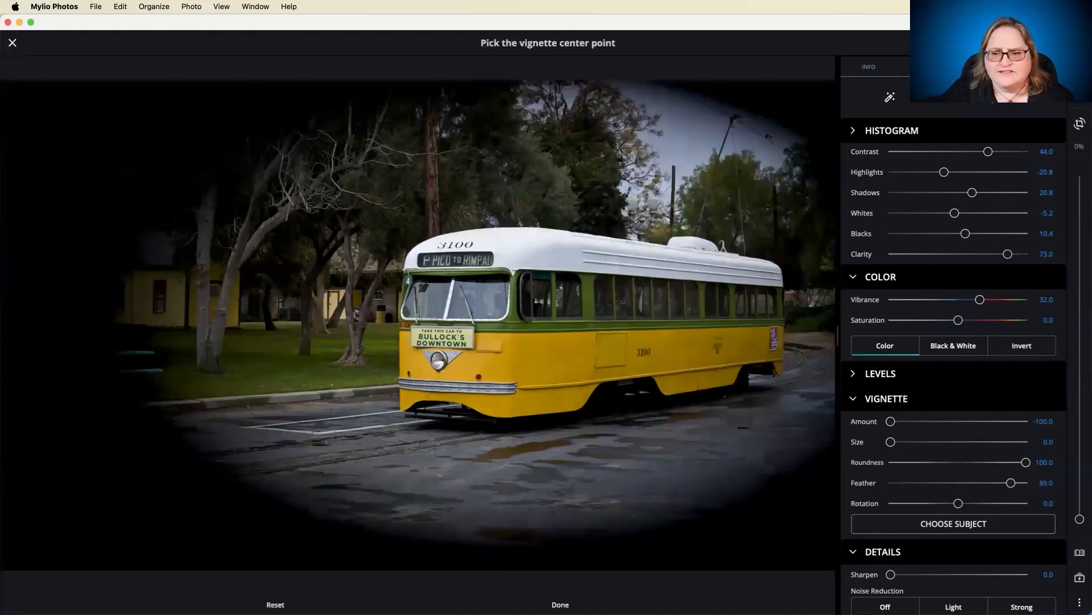
pyautogui.click(617, 323)
pyautogui.click(664, 341)
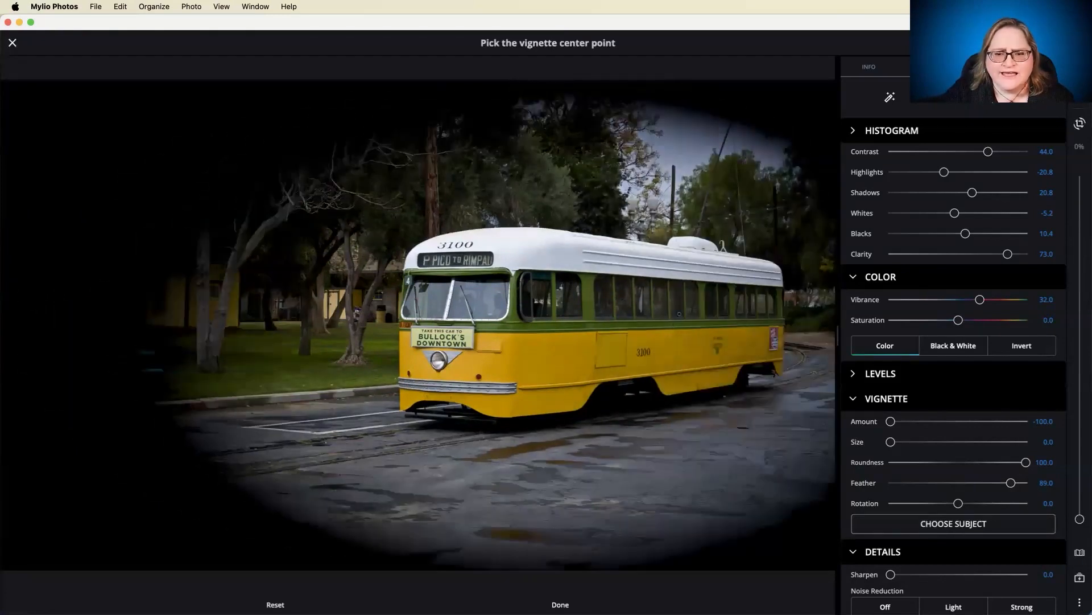
pyautogui.click(696, 299)
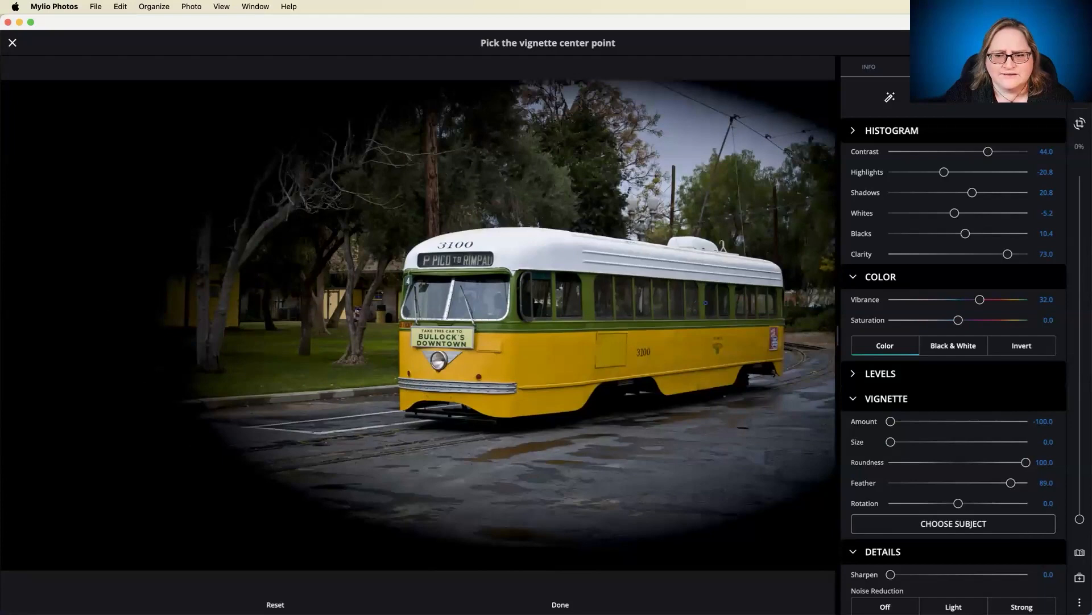
pyautogui.click(705, 303)
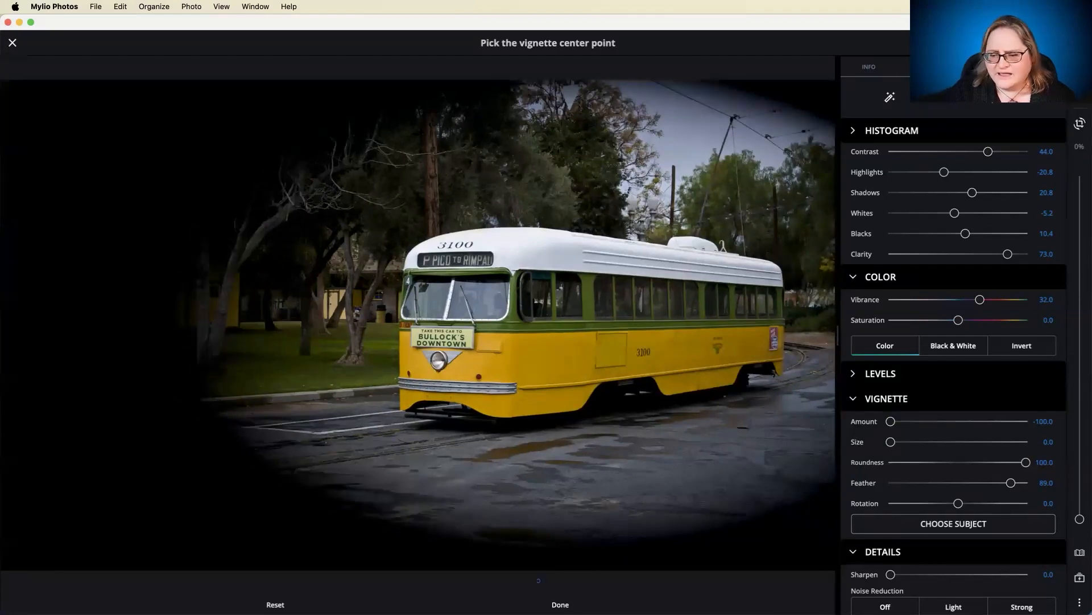
pyautogui.click(561, 604)
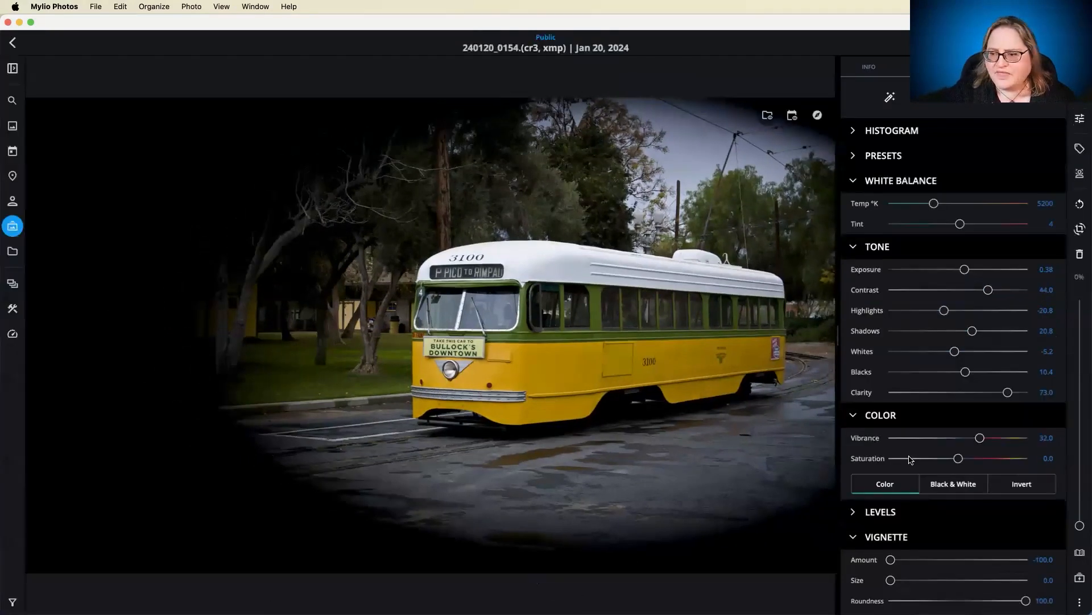
# Soften the vignette to an amount of -49 and compare the edited tram photo with its original.
pyautogui.scroll(-1, 938, 438)
pyautogui.scroll(-5, 938, 438)
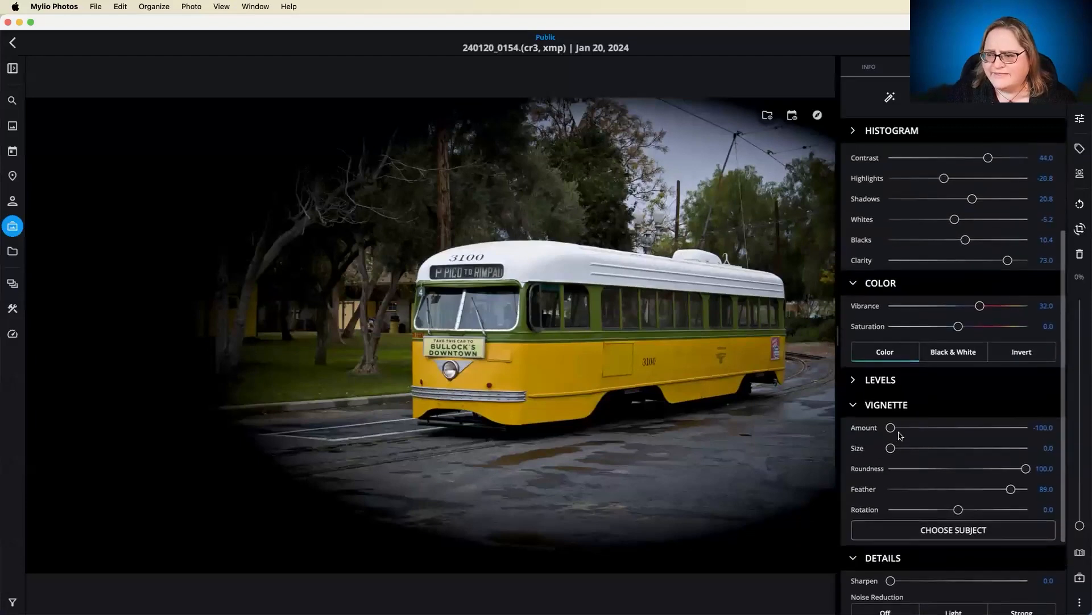
pyautogui.moveTo(891, 427); pyautogui.dragTo(926, 428)
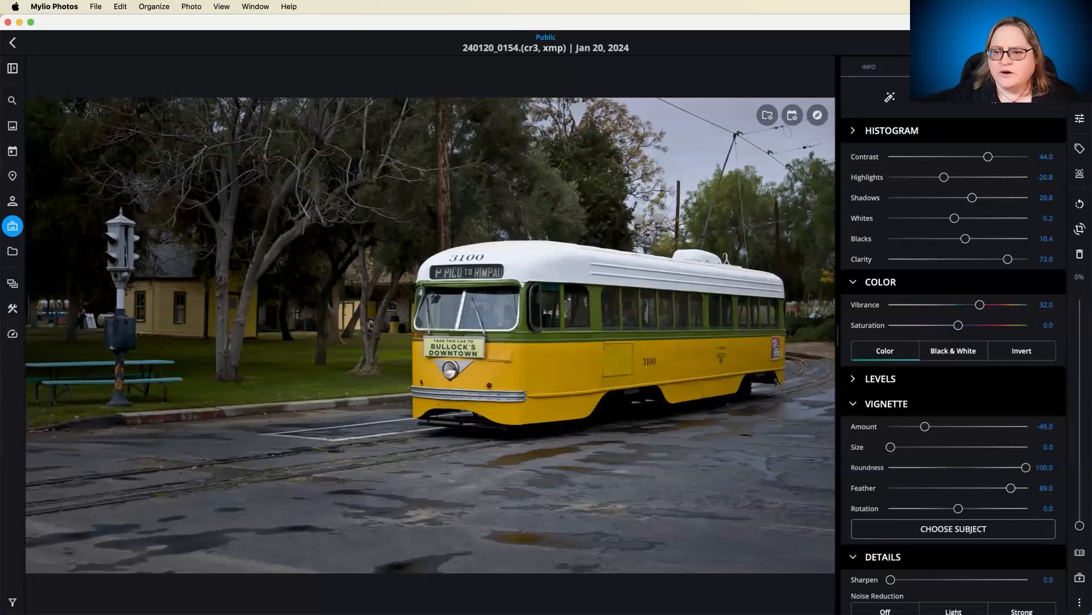
pyautogui.click(992, 97)
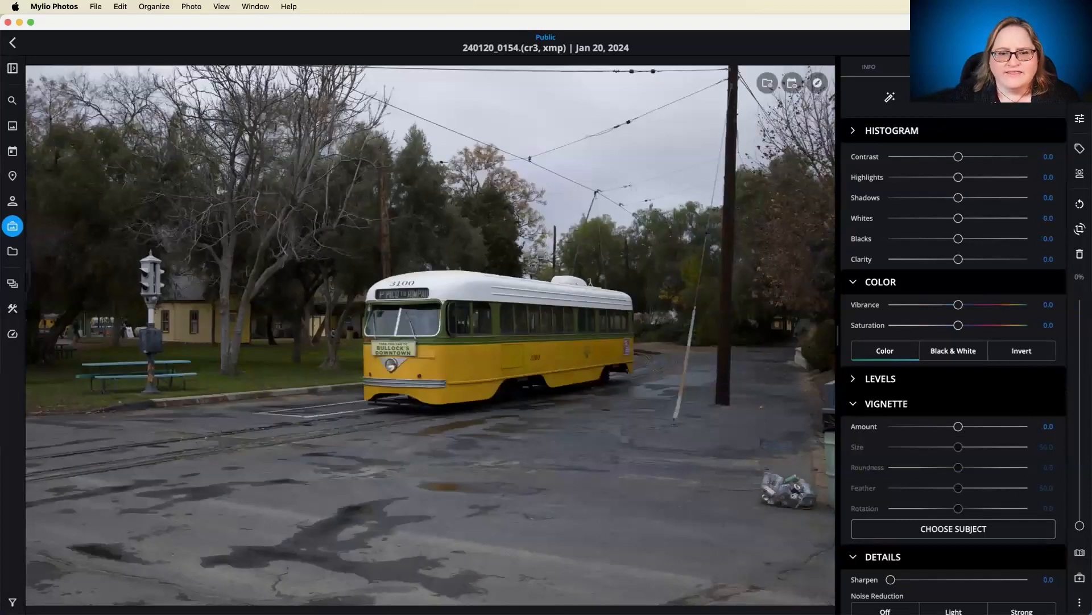
pyautogui.click(992, 97)
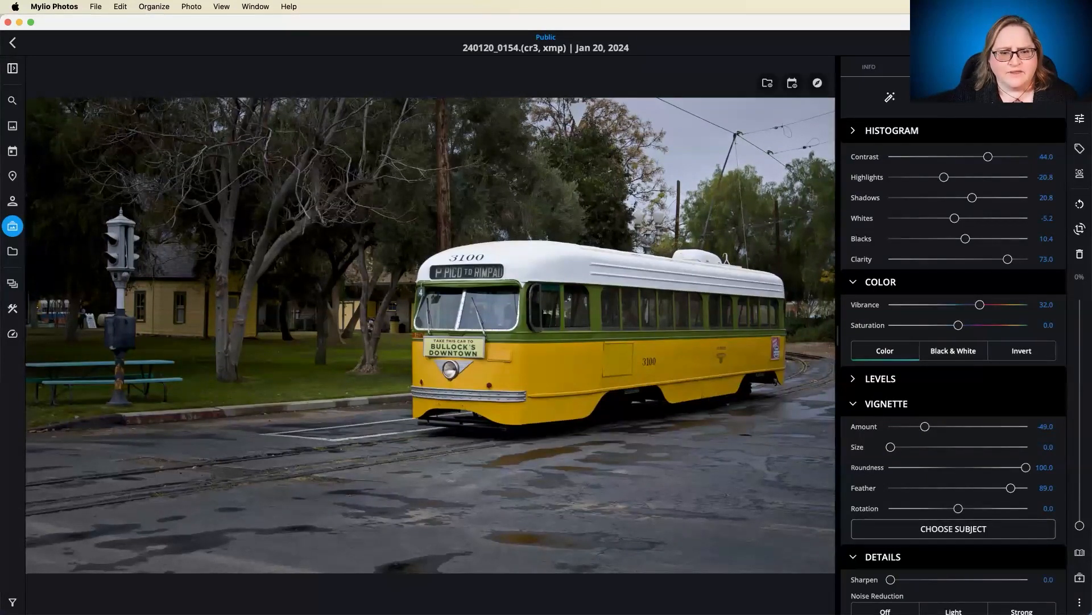
# Reveal the photo's original file in Finder, return to Mylio Photos, and look over the sharing and export options.
pyautogui.rightClick(461, 338)
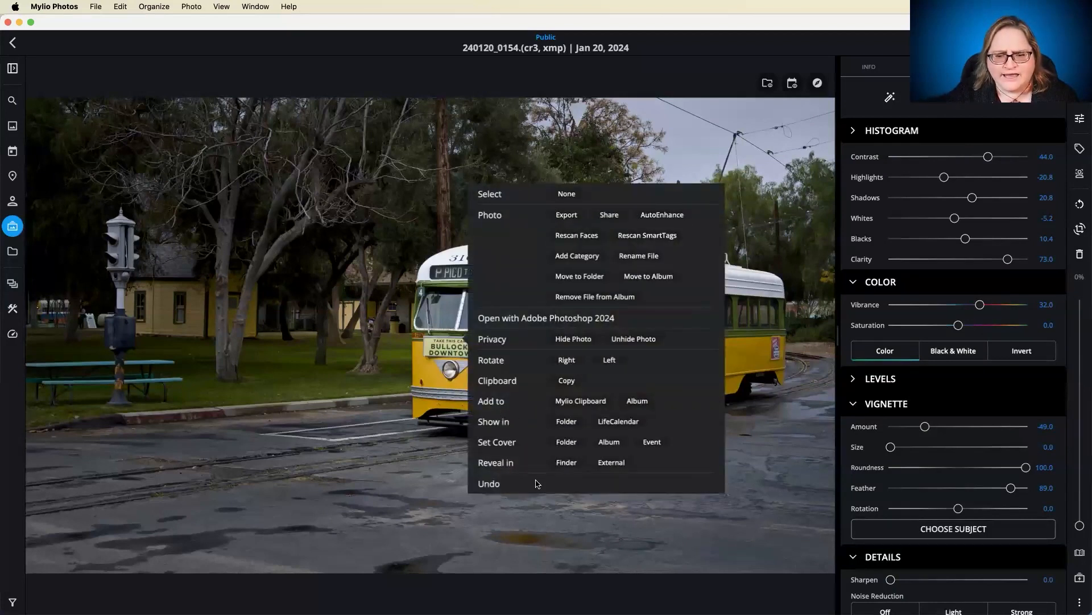
pyautogui.click(563, 463)
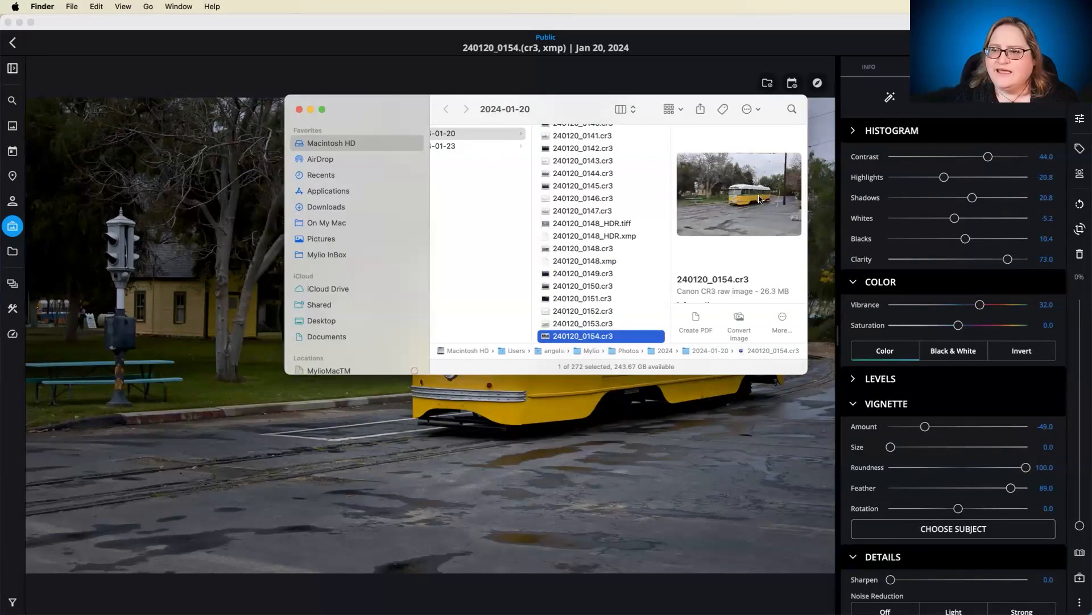
pyautogui.click(576, 456)
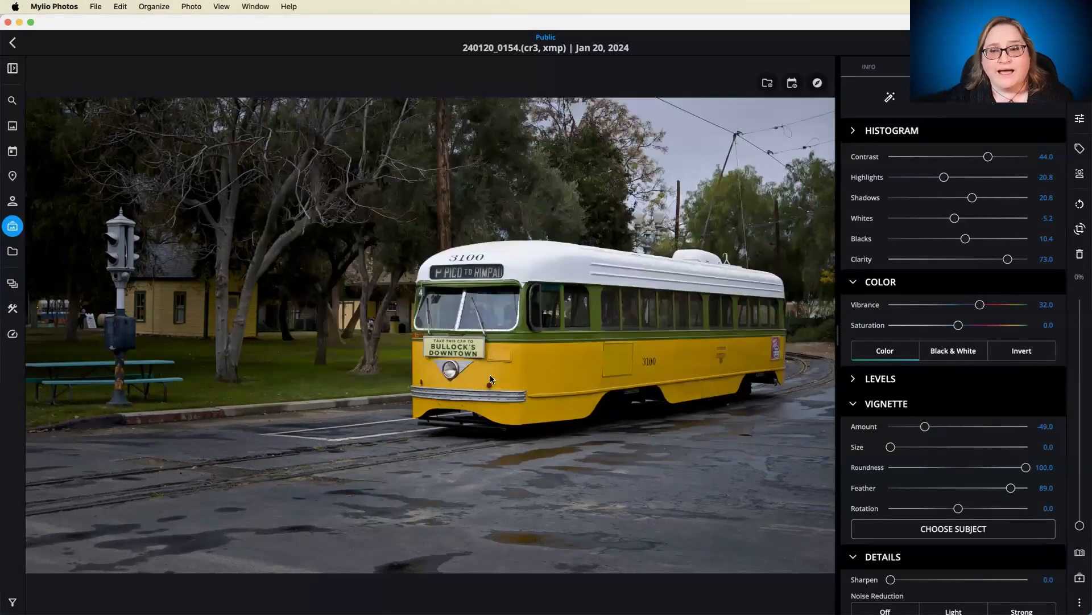
pyautogui.click(1080, 94)
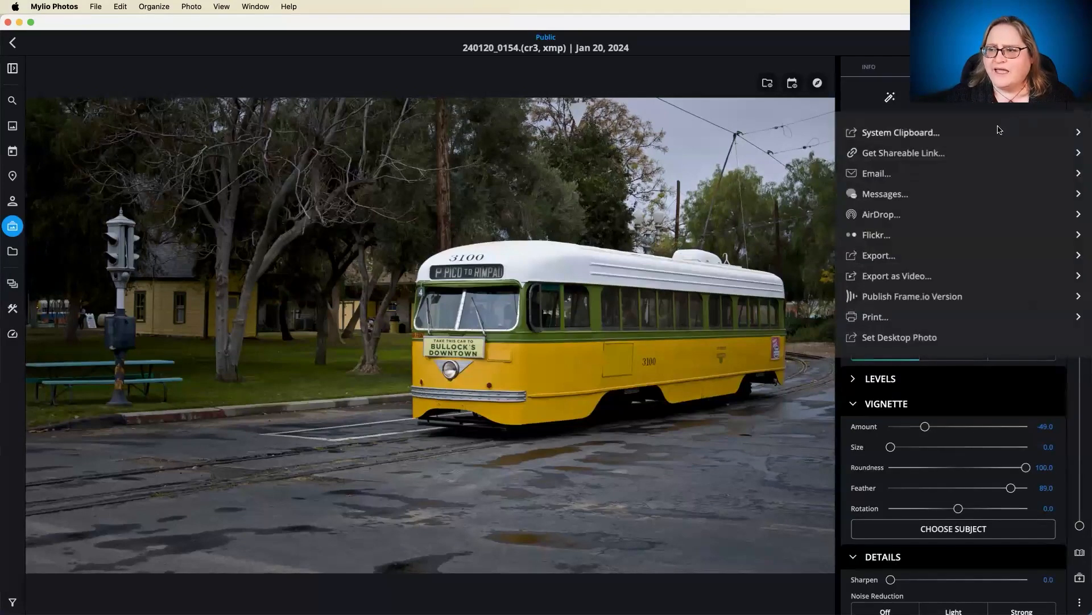
pyautogui.click(766, 200)
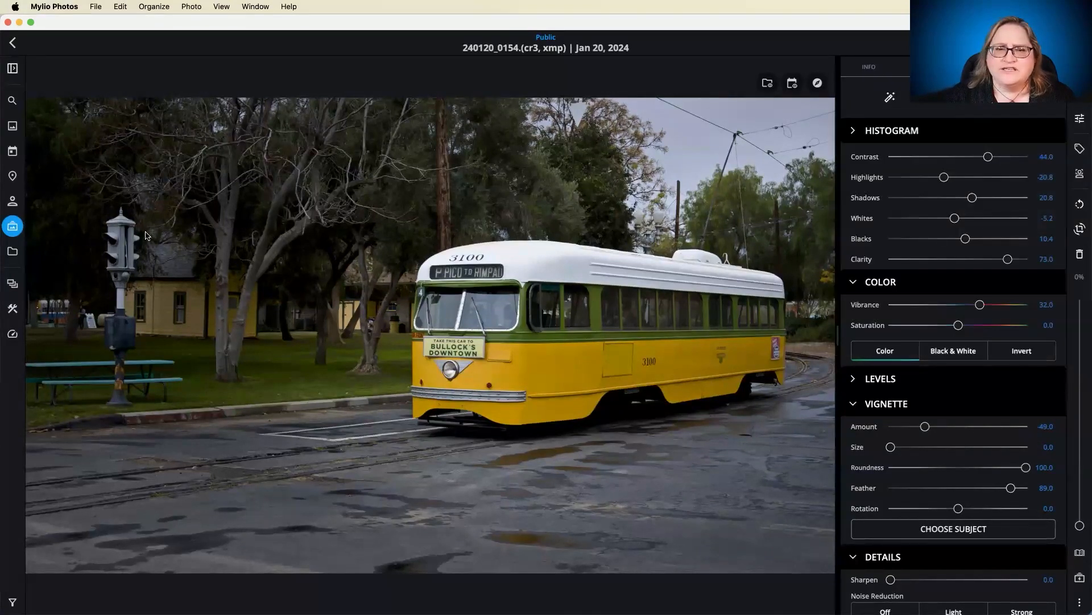
# Examine the external editing options for an adjusted copy of the tram photo, cancel, and look over the sharing and export options.
pyautogui.click(194, 7)
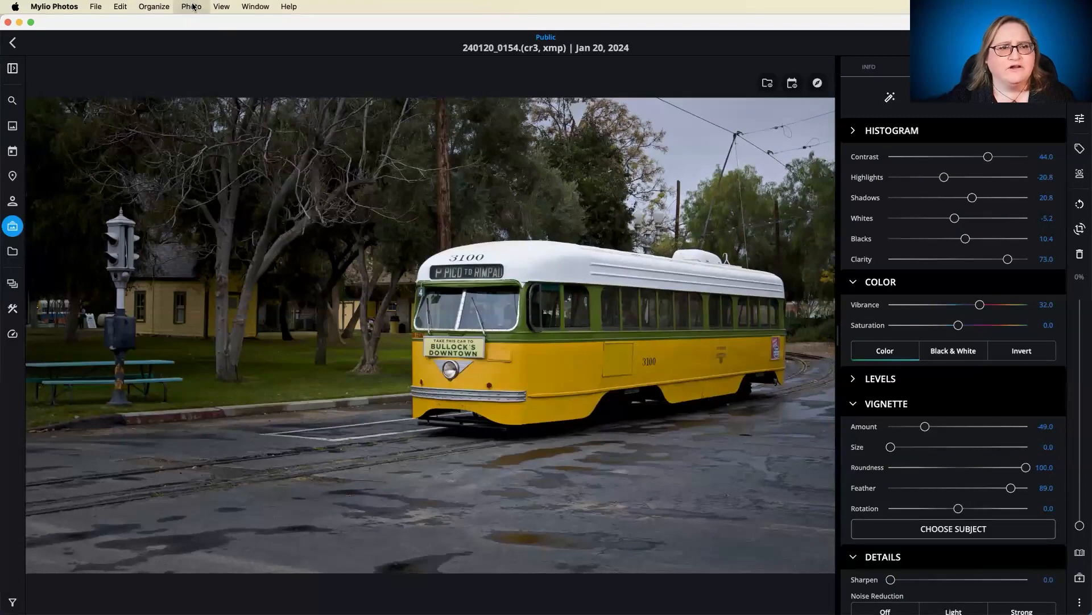
pyautogui.click(206, 36)
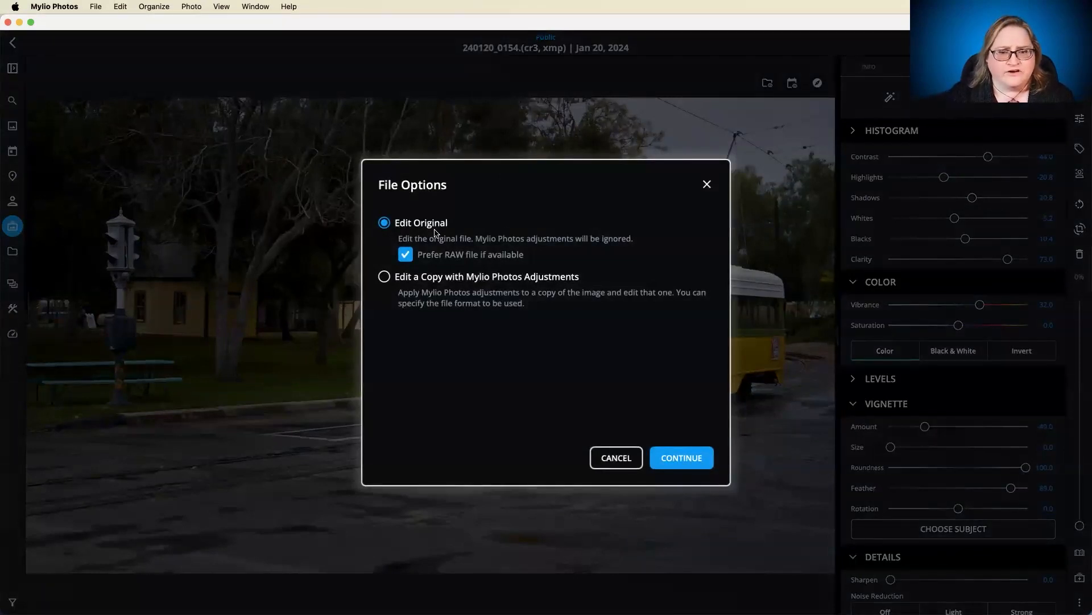
pyautogui.click(385, 277)
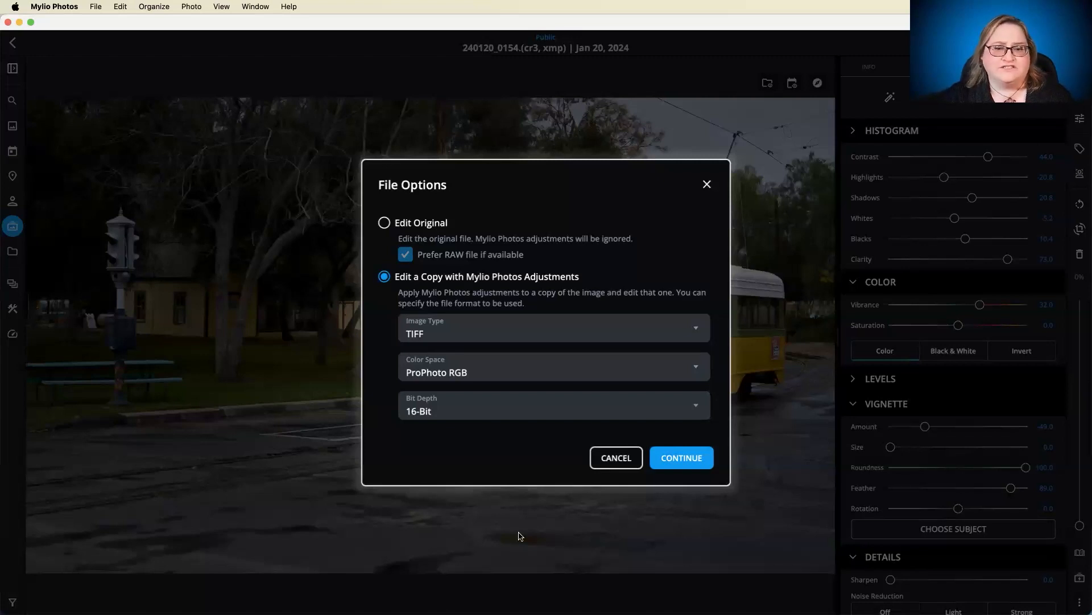
pyautogui.click(617, 458)
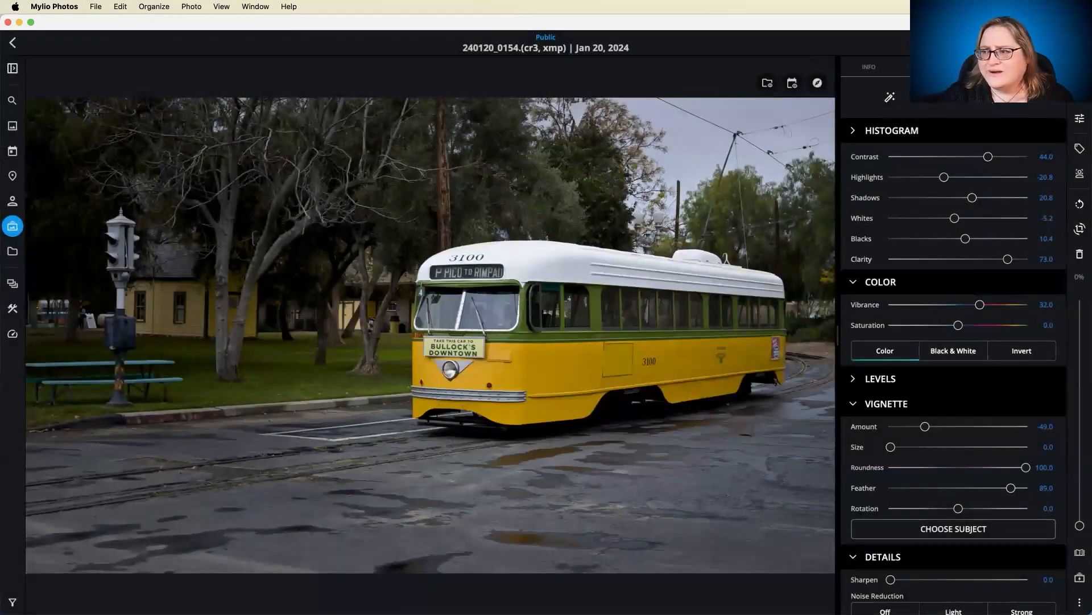
pyautogui.click(1080, 94)
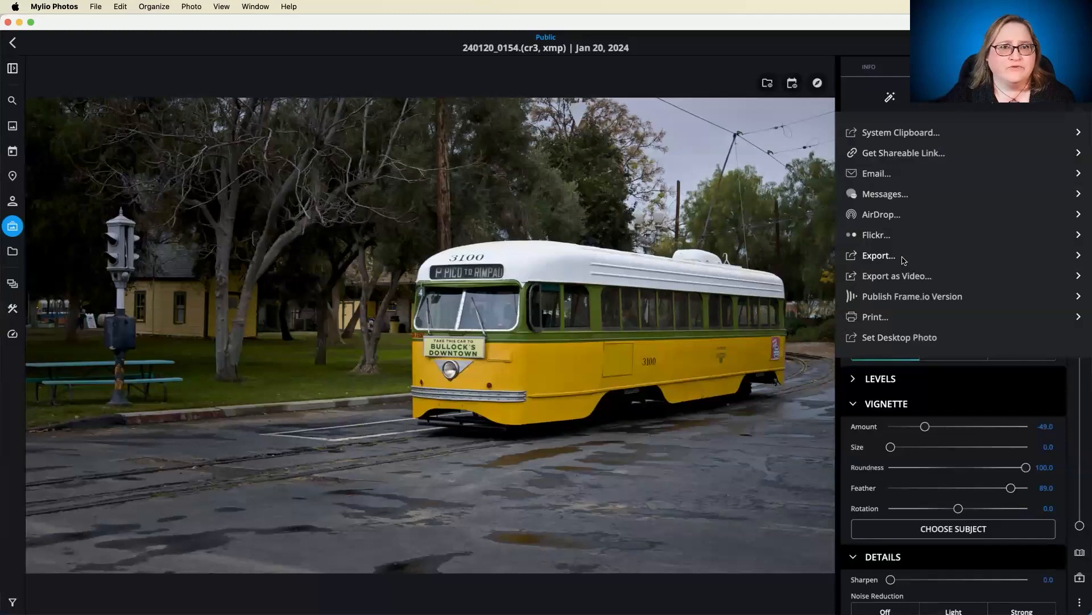
pyautogui.click(606, 268)
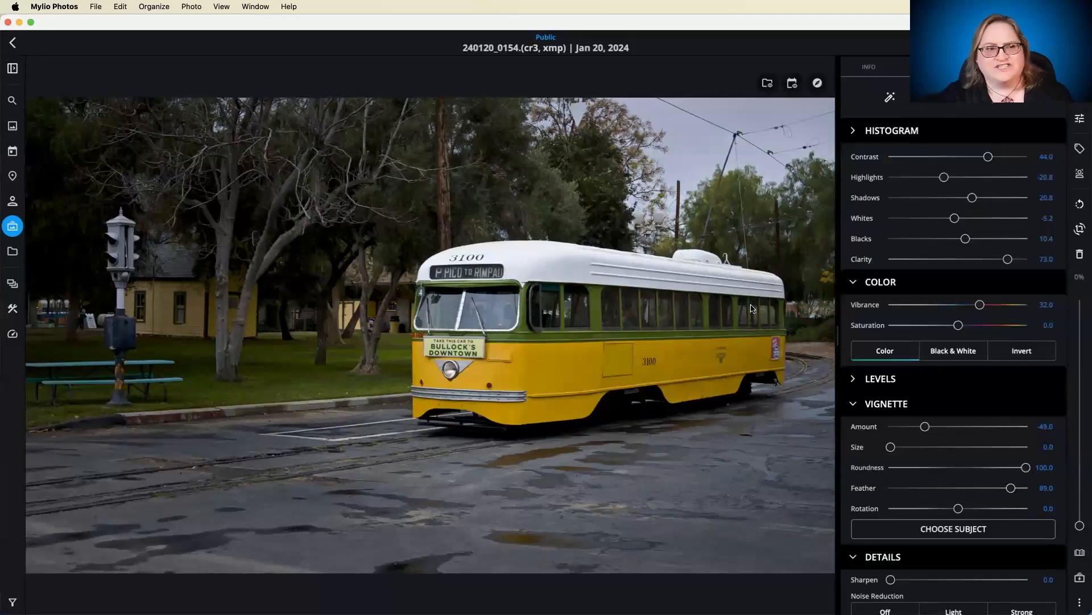
# Open the scanned dog photo, straighten it by -0.2 and crop away the white border on all four sides.
pyautogui.doubleClick(701, 275)
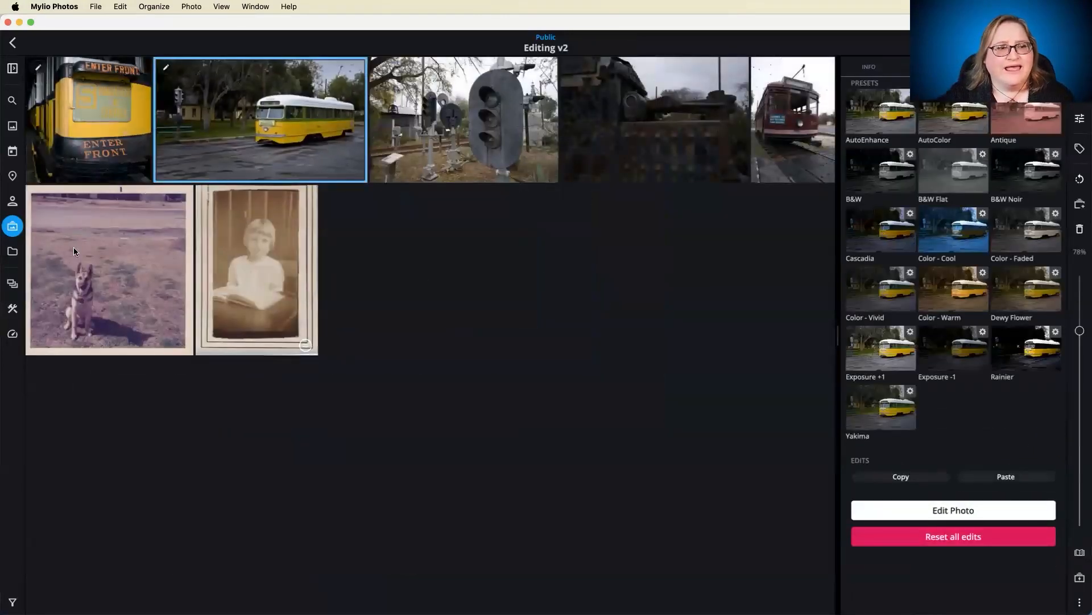
pyautogui.doubleClick(146, 275)
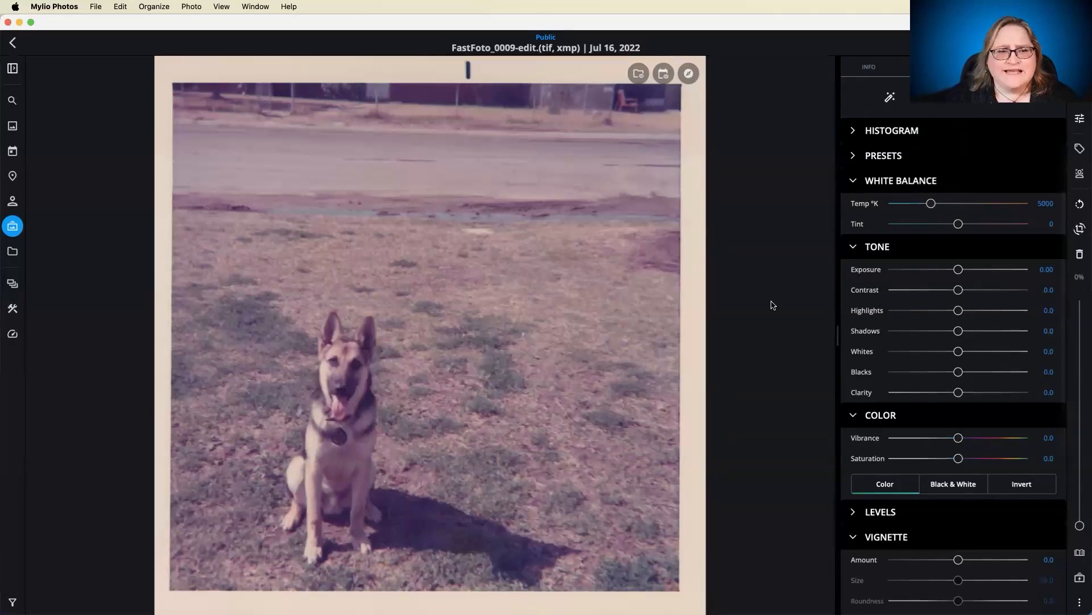
pyautogui.press('c')
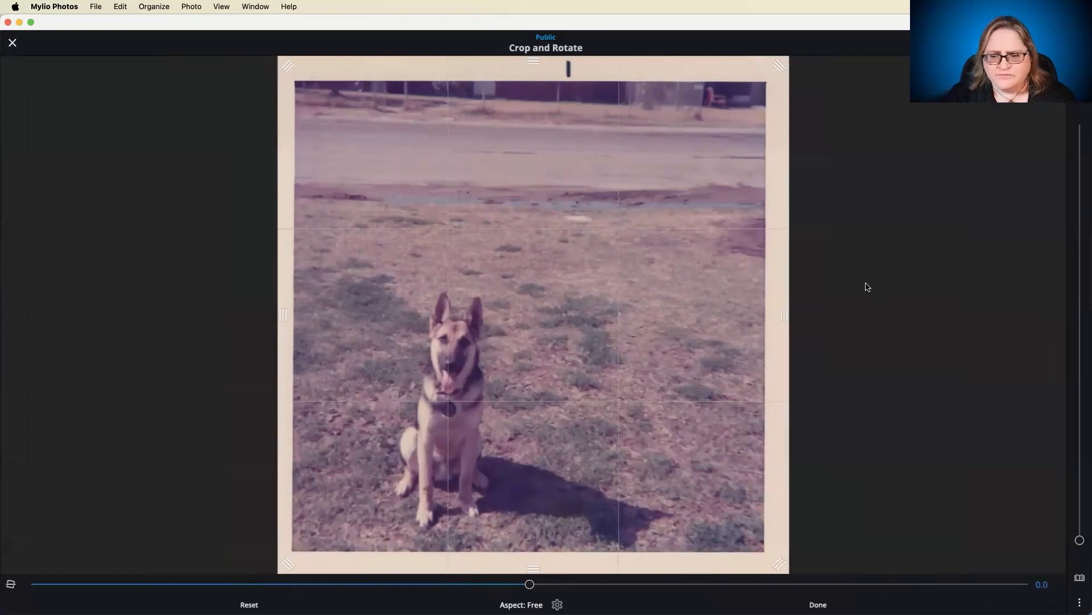
pyautogui.moveTo(528, 584); pyautogui.dragTo(528, 546)
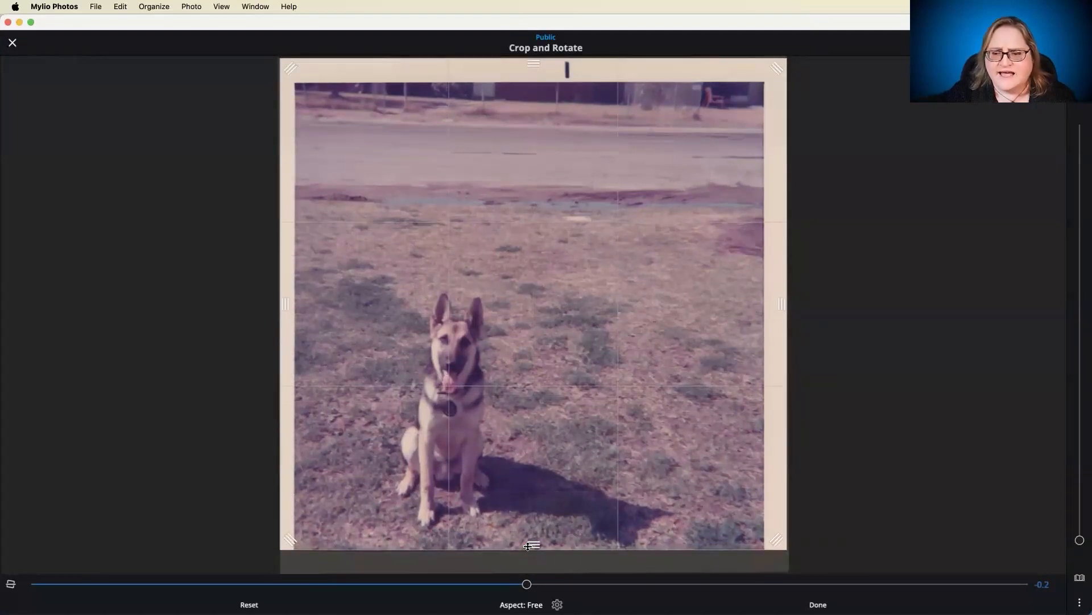
pyautogui.moveTo(783, 305); pyautogui.dragTo(761, 305)
pyautogui.moveTo(528, 63); pyautogui.dragTo(529, 91)
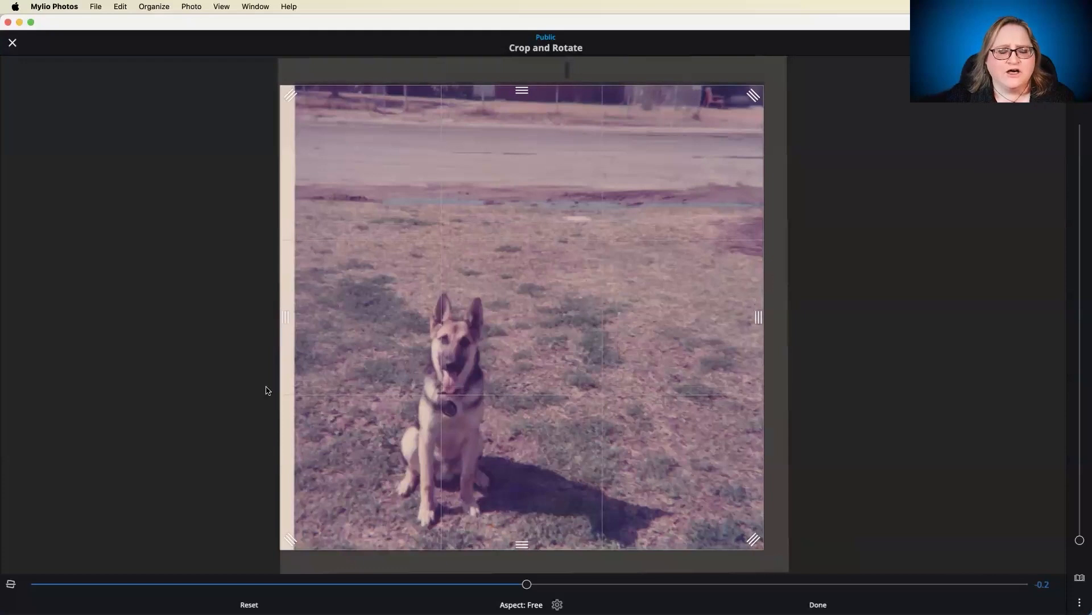
pyautogui.moveTo(285, 317); pyautogui.dragTo(301, 317)
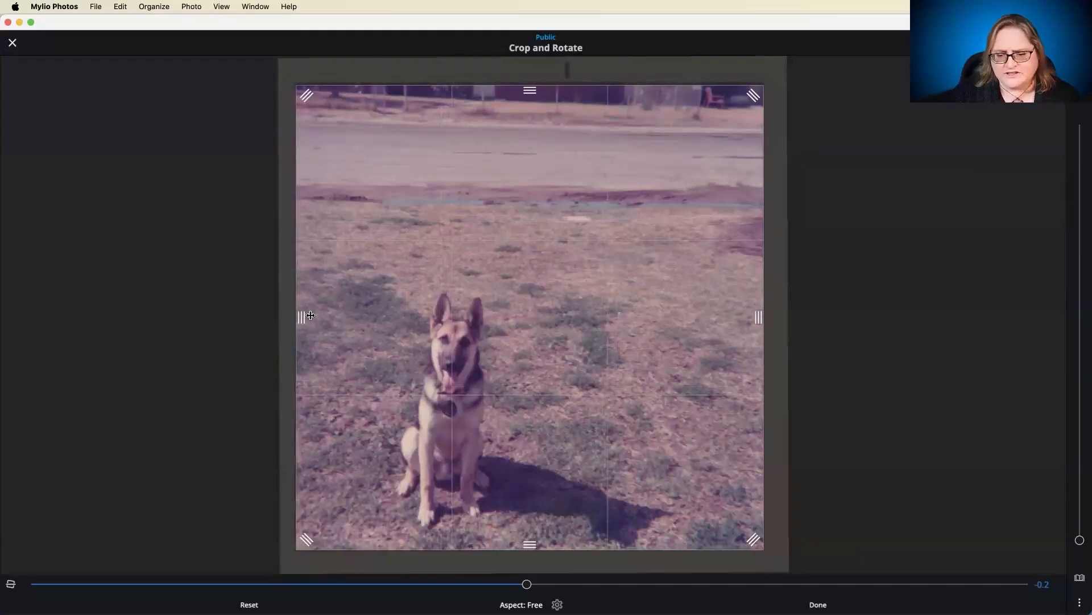
pyautogui.press('Return')
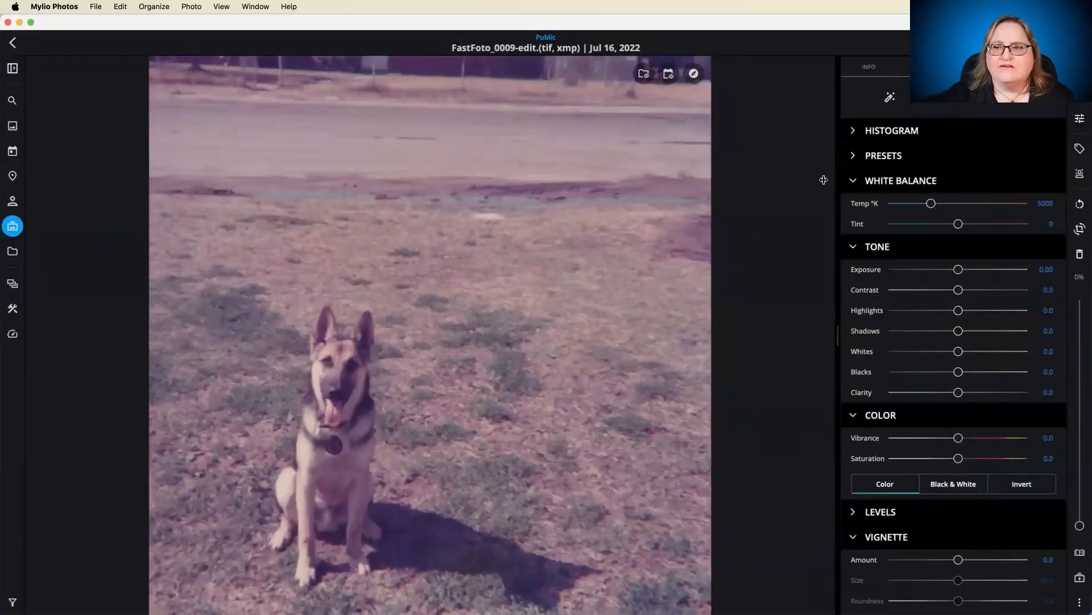
# Apply automatic color correction to the dog photo and set the red channel's Levels midtone to 51.1.
pyautogui.click(917, 103)
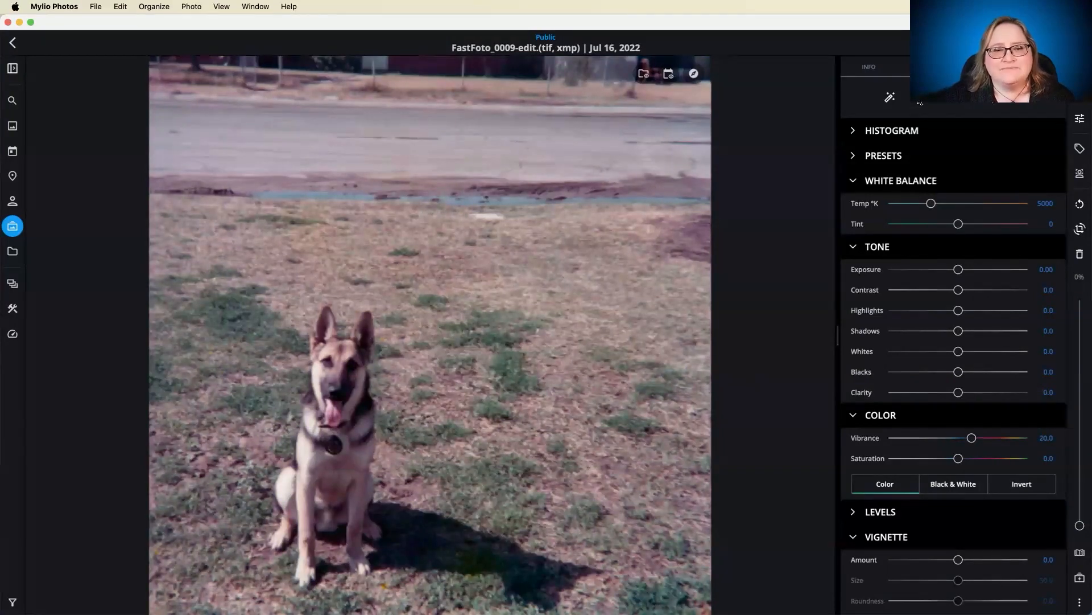
pyautogui.scroll(-2, 905, 338)
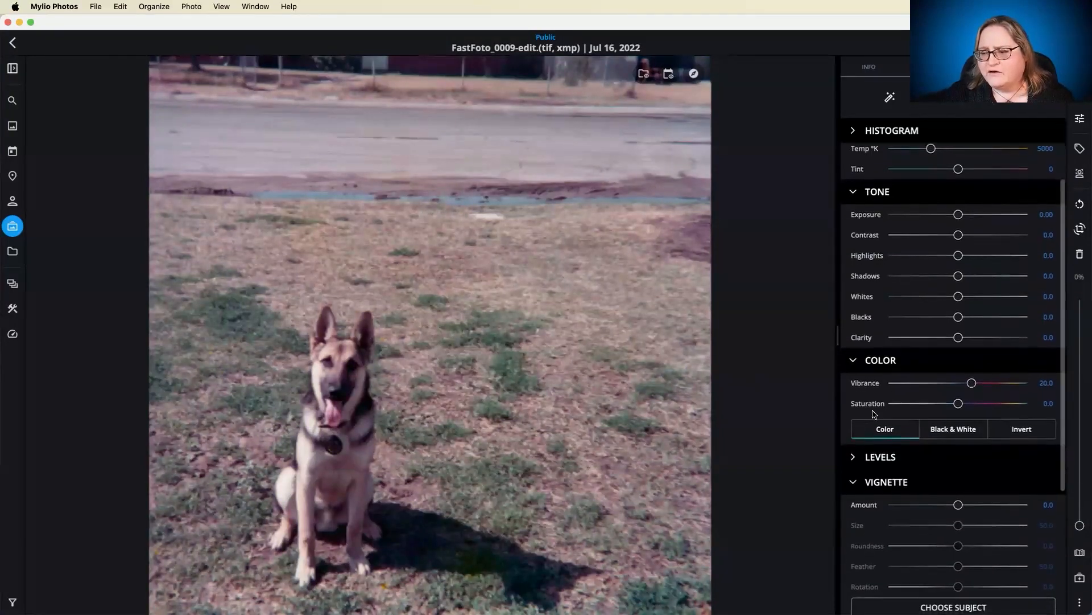
pyautogui.click(853, 456)
pyautogui.scroll(-2, 889, 338)
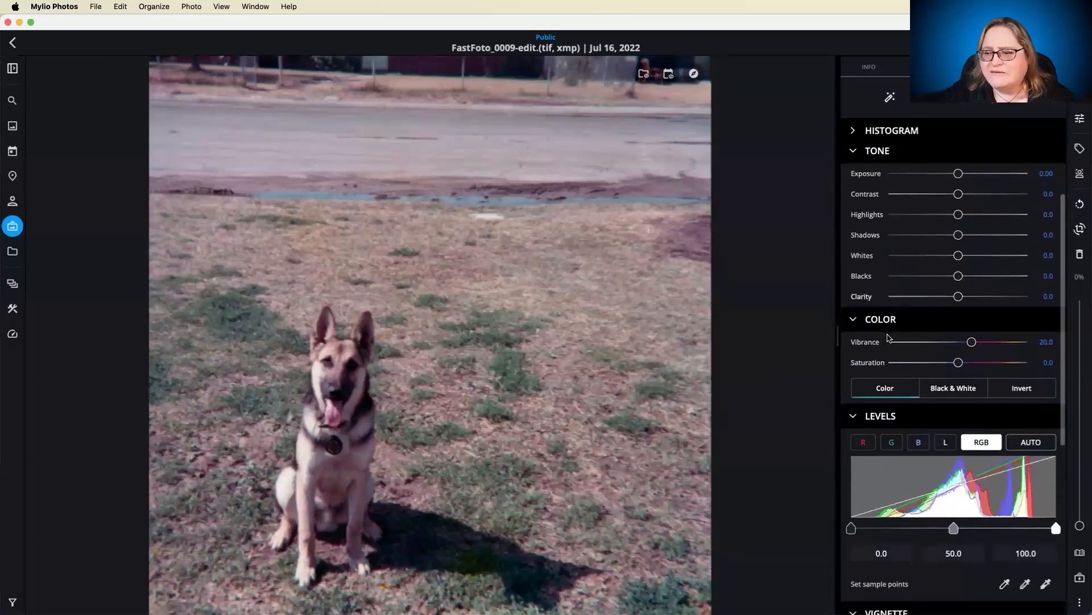
pyautogui.scroll(-3, 888, 338)
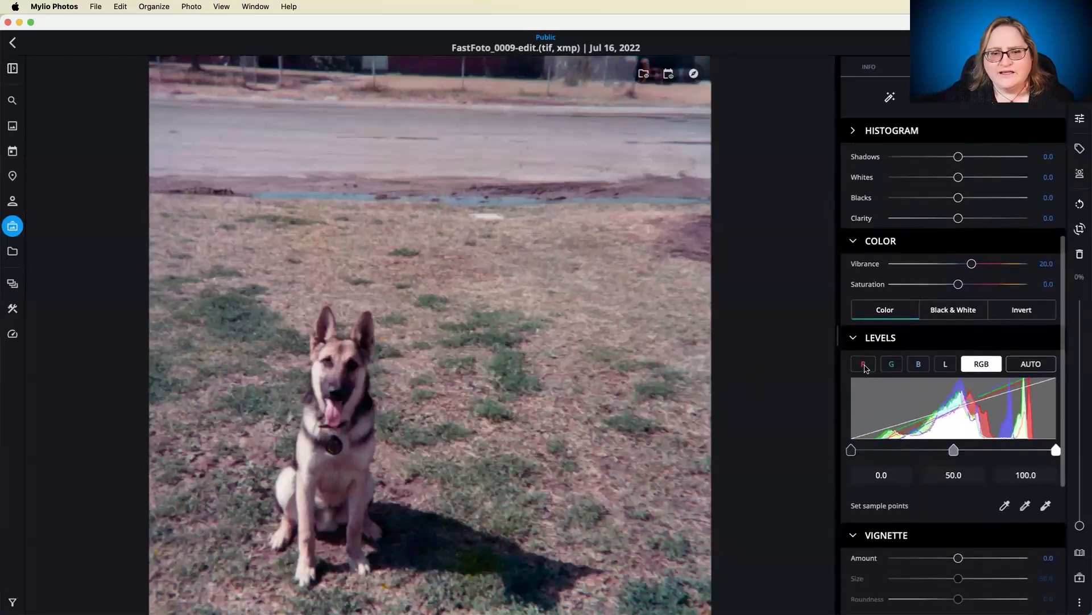
pyautogui.click(864, 366)
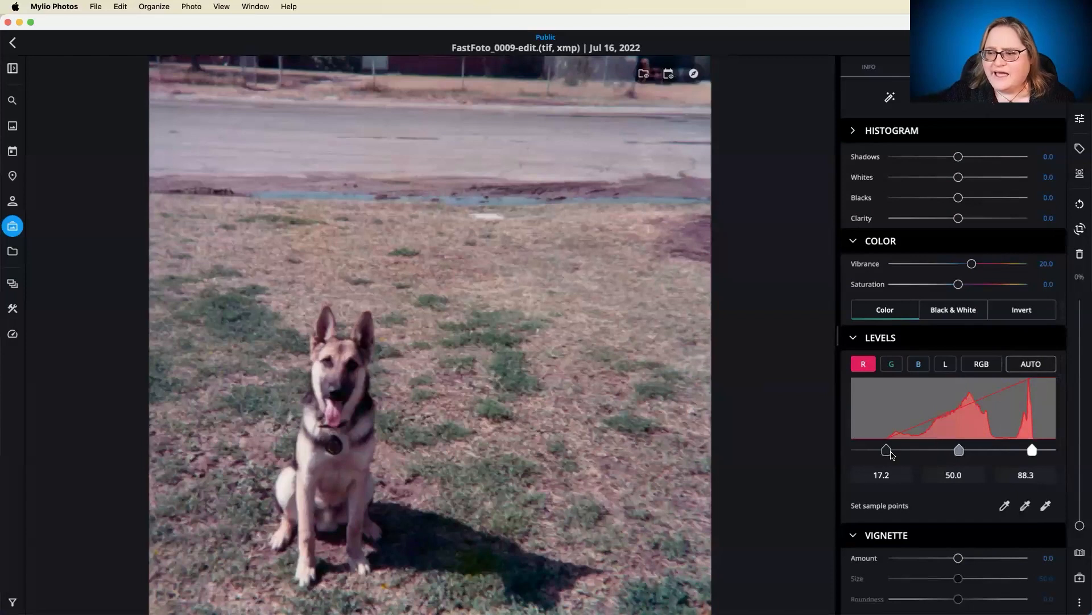
pyautogui.moveTo(959, 451); pyautogui.dragTo(960, 451)
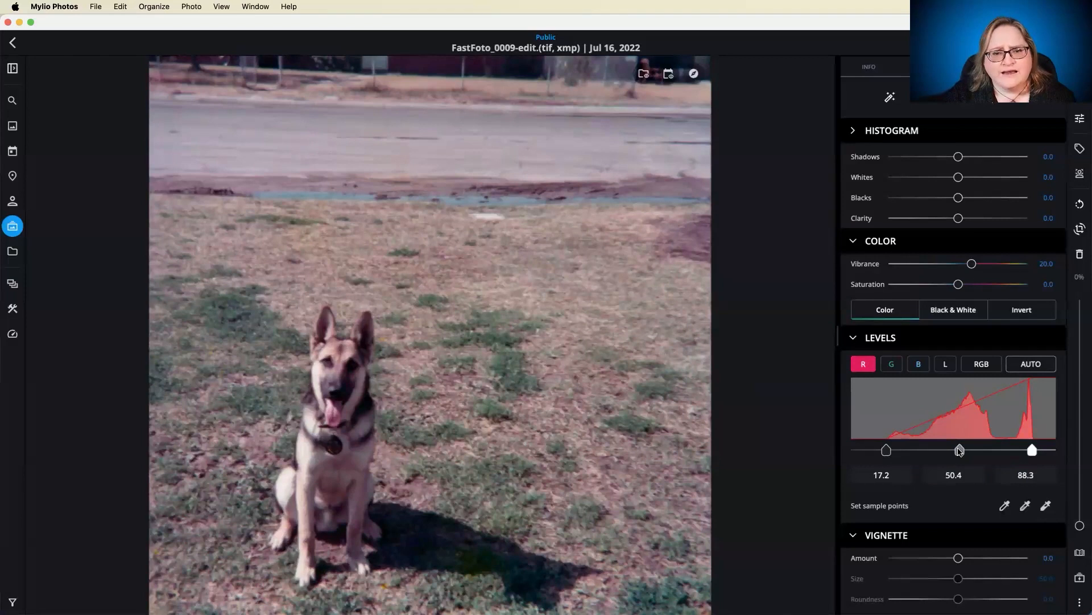
pyautogui.moveTo(961, 450); pyautogui.dragTo(961, 451)
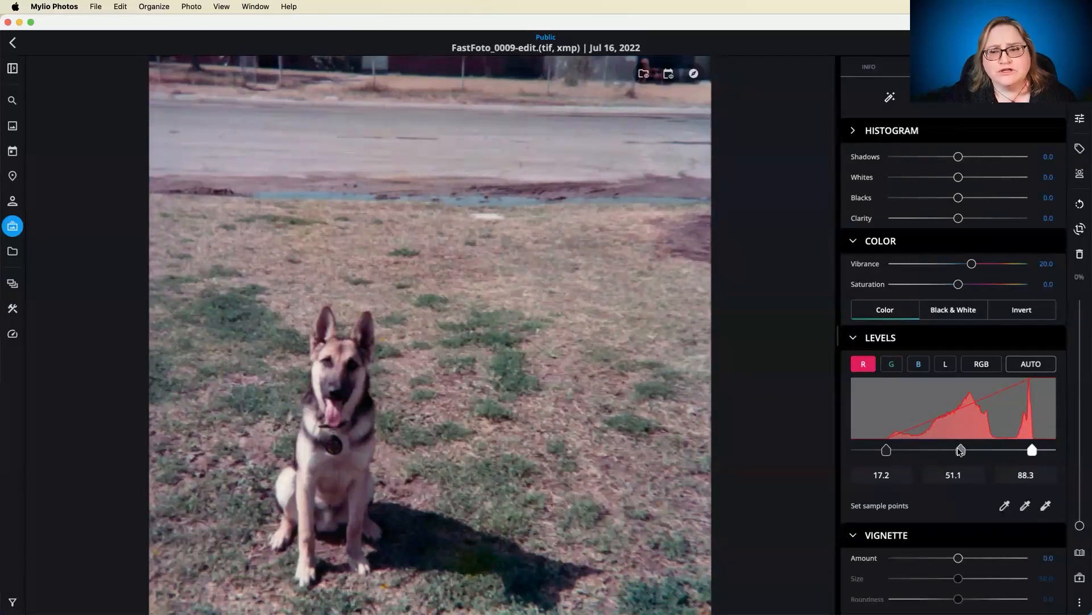
# Set the Levels midtones to 49.8 for the green channel and 53.6 for the blue channel.
pyautogui.click(898, 370)
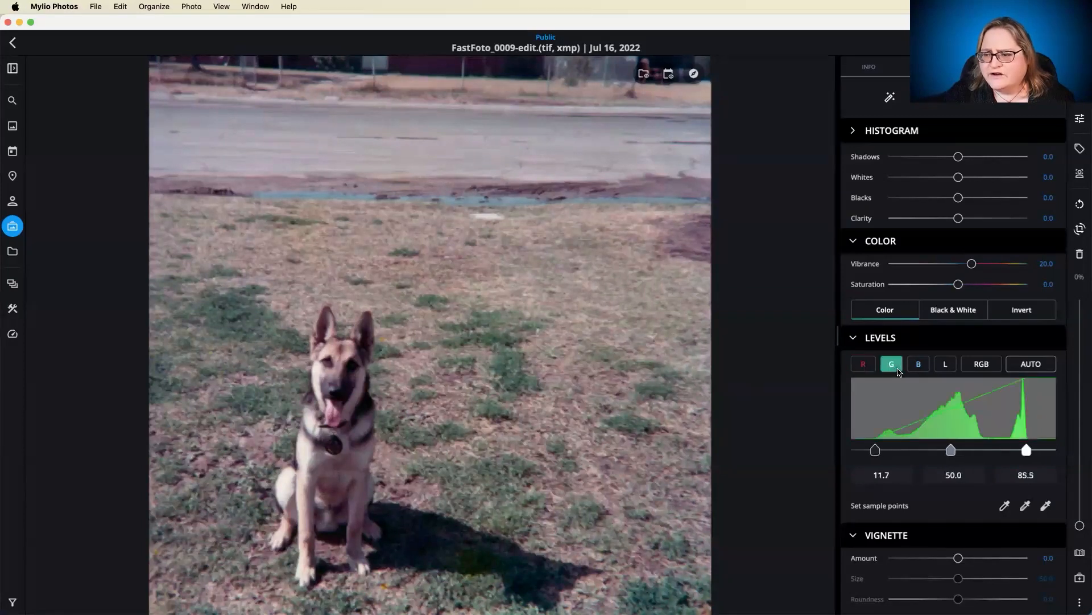
pyautogui.moveTo(952, 453); pyautogui.dragTo(950, 453)
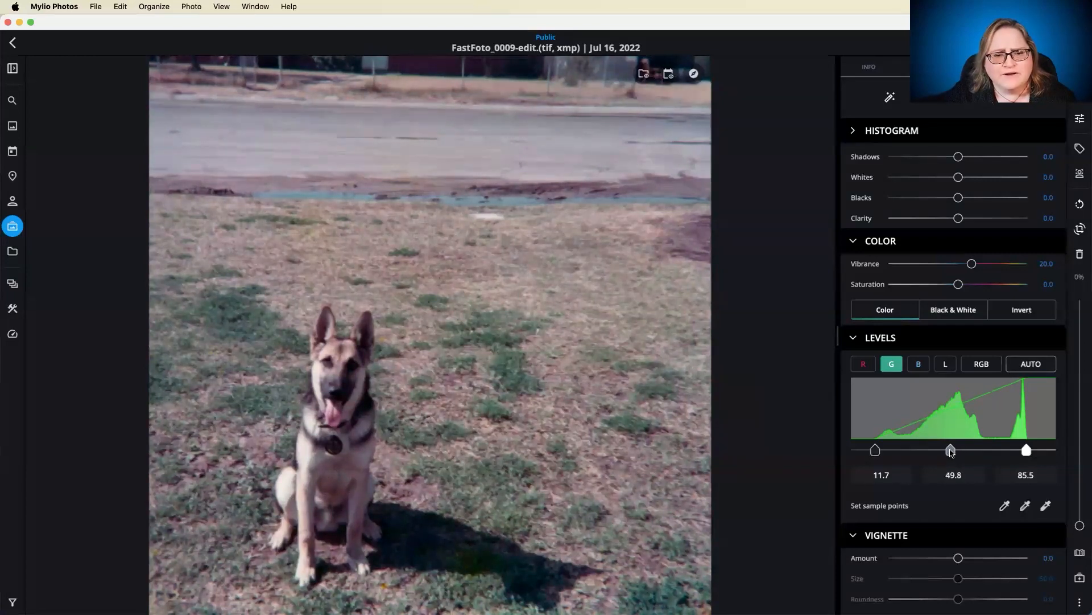
pyautogui.click(919, 365)
pyautogui.moveTo(956, 451); pyautogui.dragTo(962, 450)
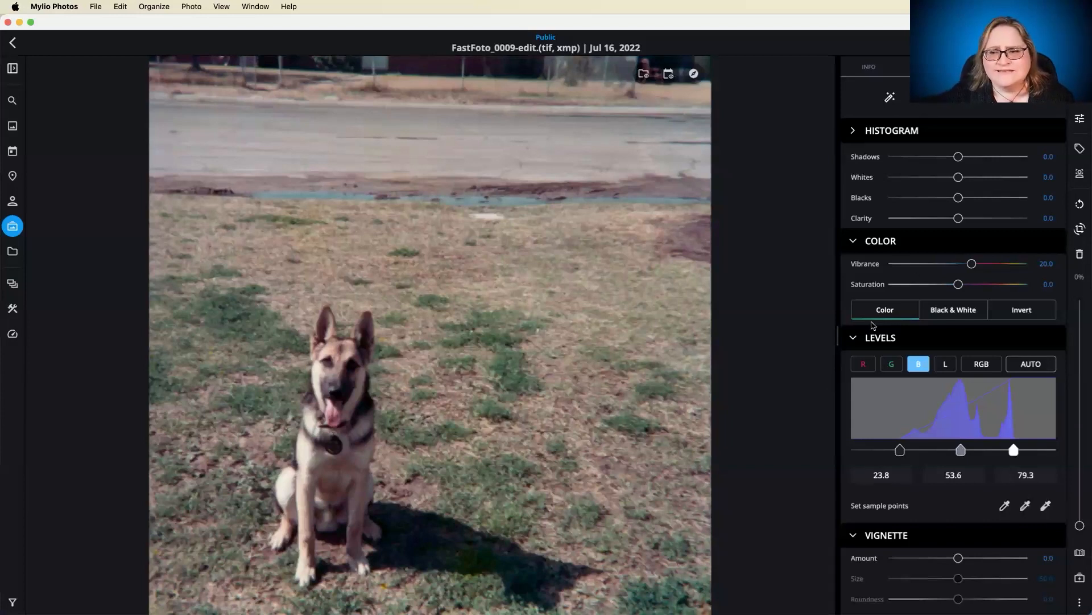
# Reduce the dog photo's vibrance to 10 and compare the edited photo with its original.
pyautogui.moveTo(971, 266); pyautogui.dragTo(965, 267)
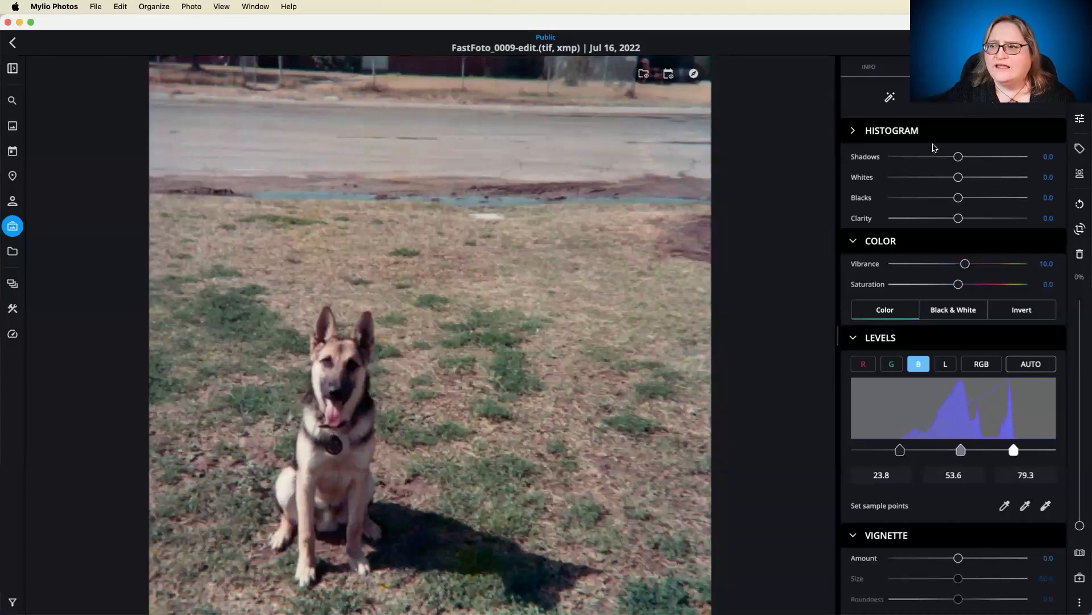
pyautogui.click(999, 100)
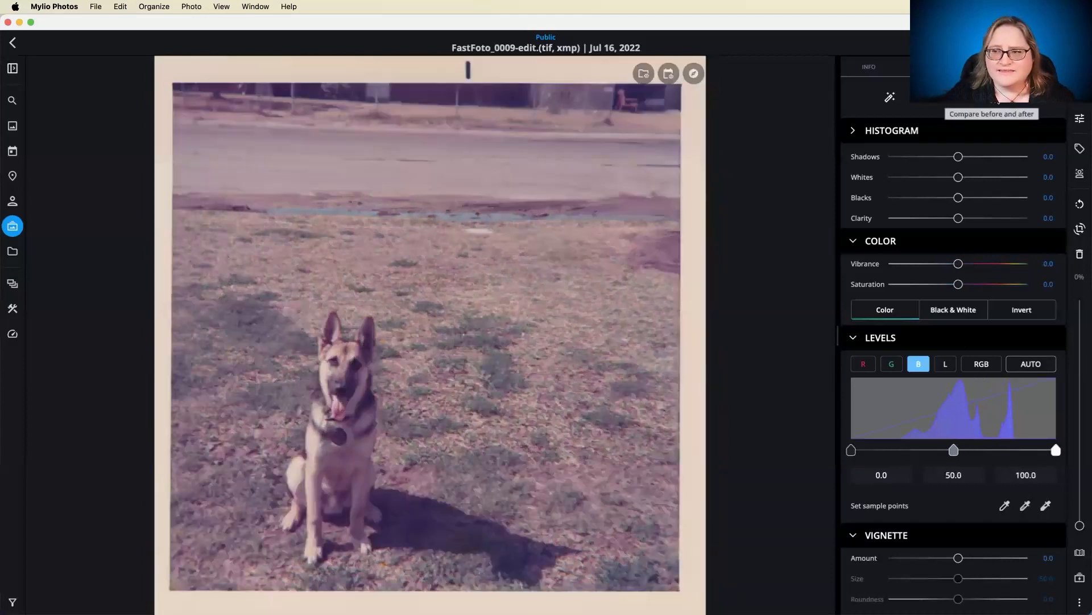
pyautogui.click(995, 99)
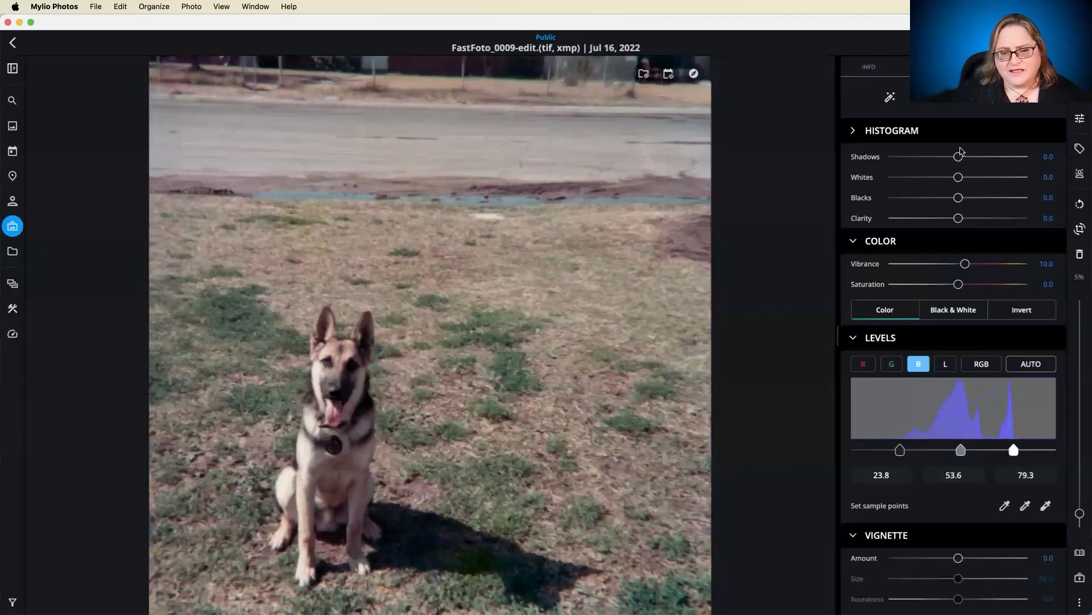
# Go to the sepia portrait of the child and crop off the outer mount, leaving a thin white margin around the picture.
pyautogui.press('Right')
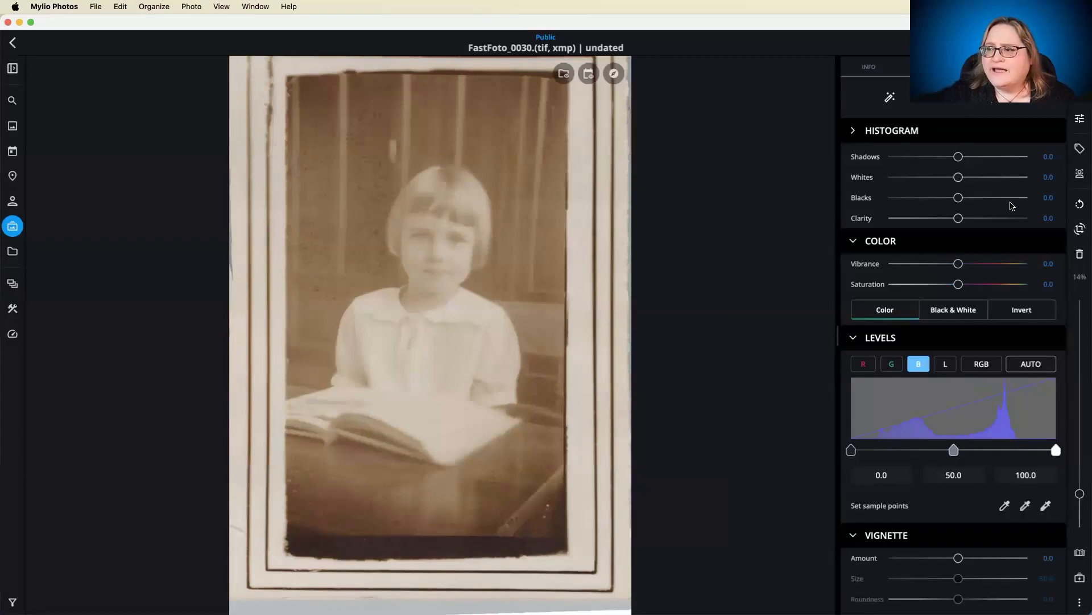
pyautogui.click(1081, 229)
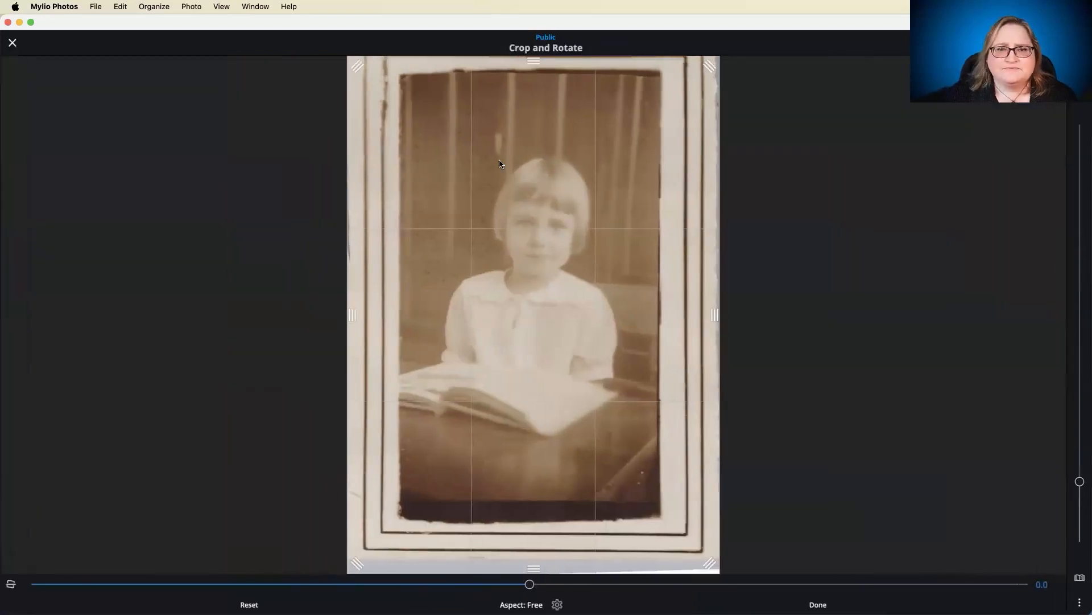
pyautogui.moveTo(534, 61); pyautogui.dragTo(533, 68)
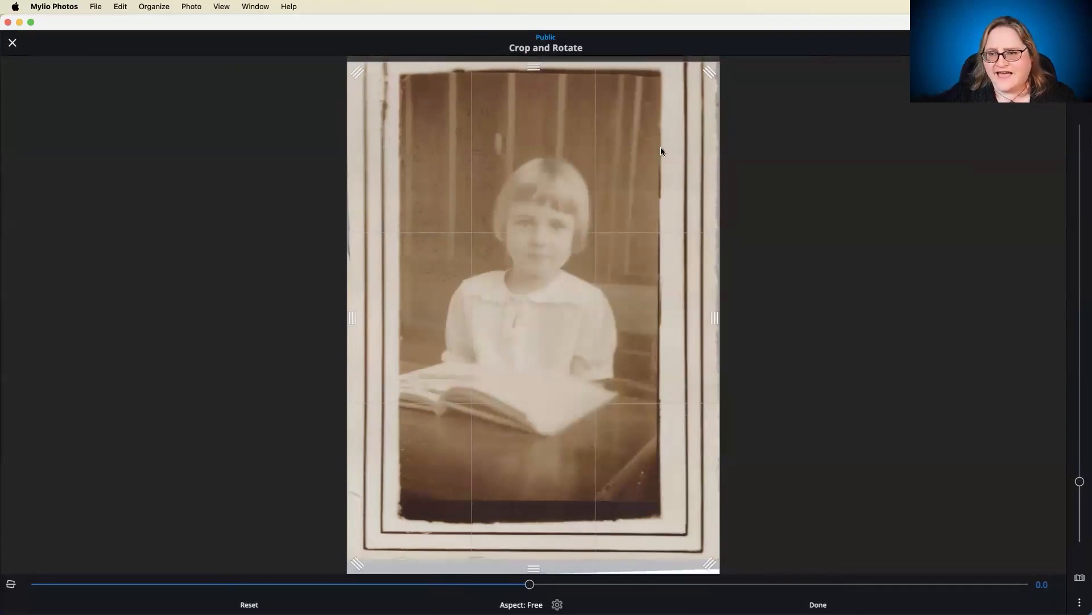
pyautogui.moveTo(715, 319); pyautogui.dragTo(665, 328)
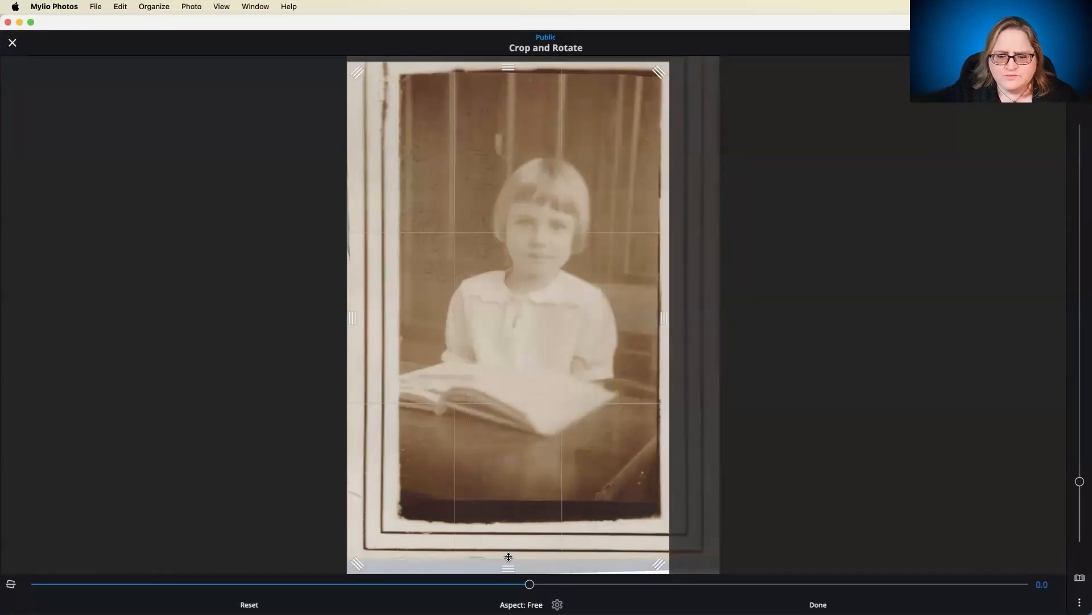
pyautogui.moveTo(508, 565); pyautogui.dragTo(507, 521)
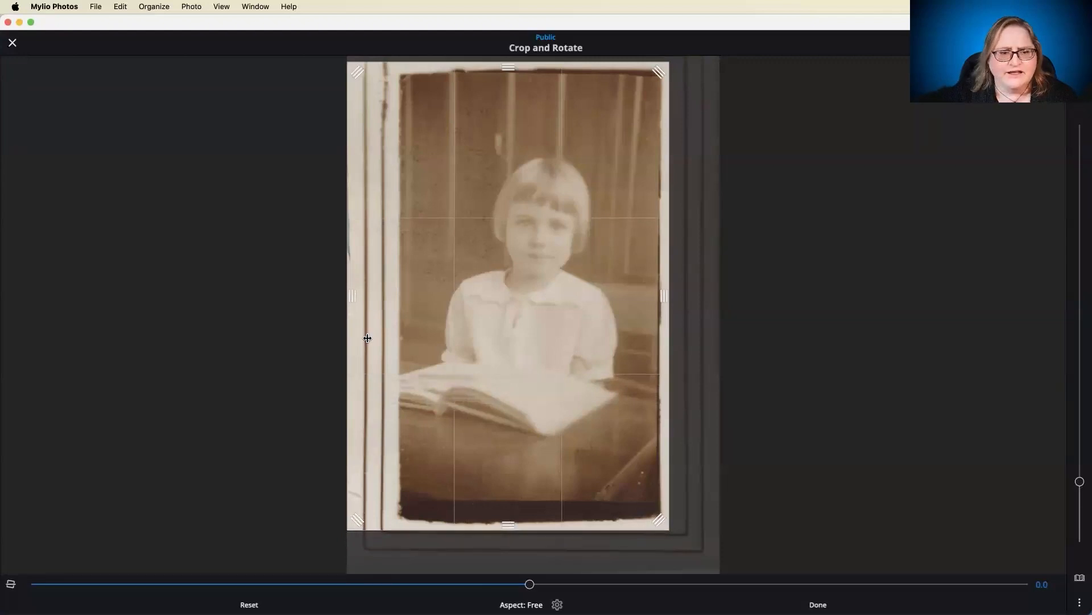
pyautogui.moveTo(349, 296); pyautogui.dragTo(393, 301)
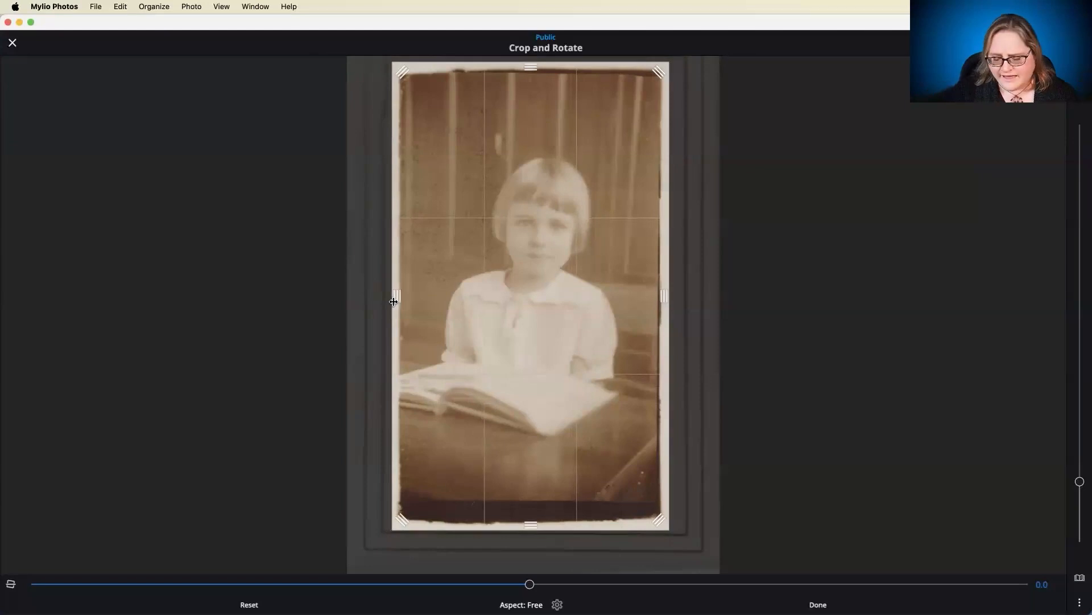
pyautogui.press('Return')
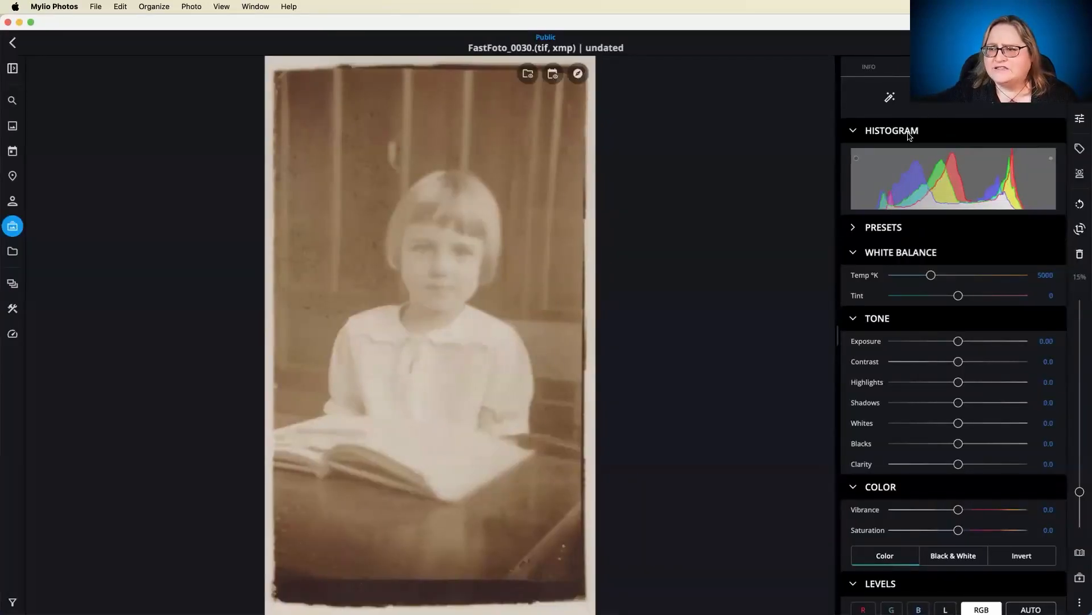
# Auto-enhance the child portrait, then set exposure to 0.72, highlights to -28 and clarity to 21.
pyautogui.click(916, 103)
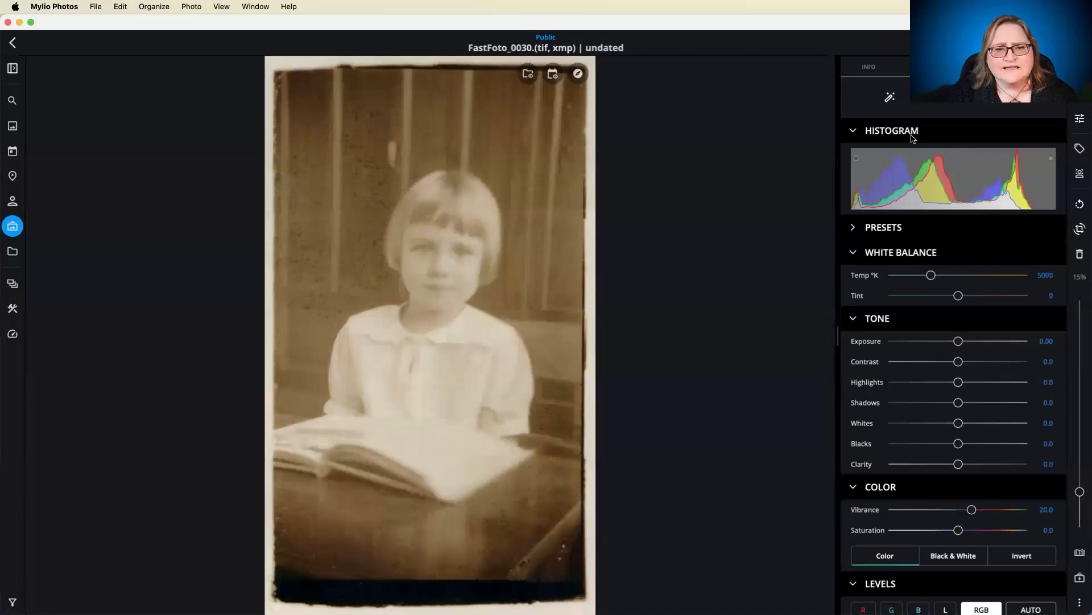
pyautogui.moveTo(958, 344); pyautogui.dragTo(972, 343)
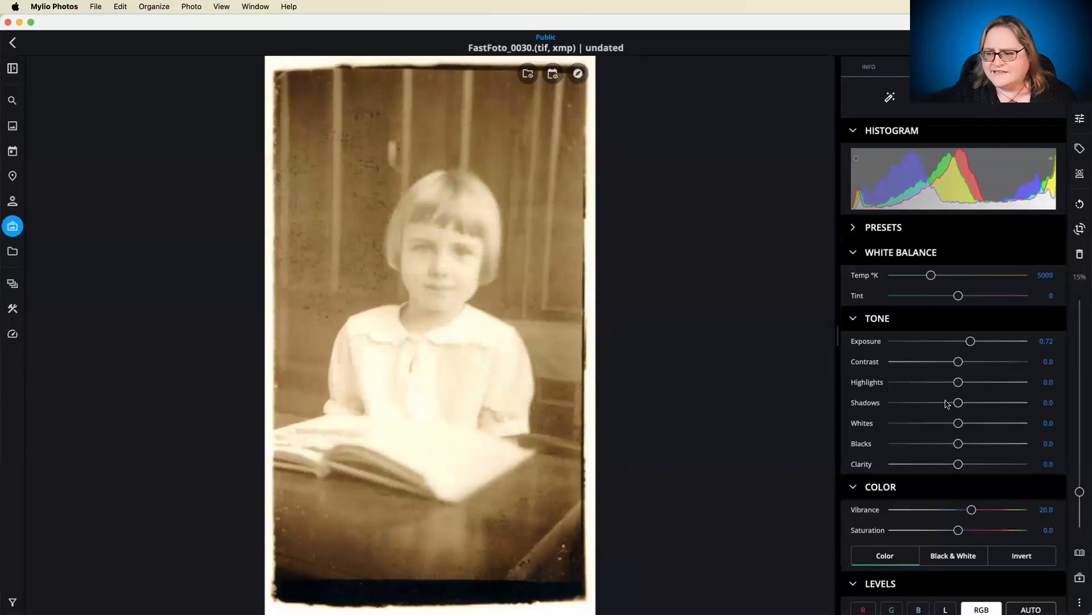
pyautogui.moveTo(959, 387); pyautogui.dragTo(940, 386)
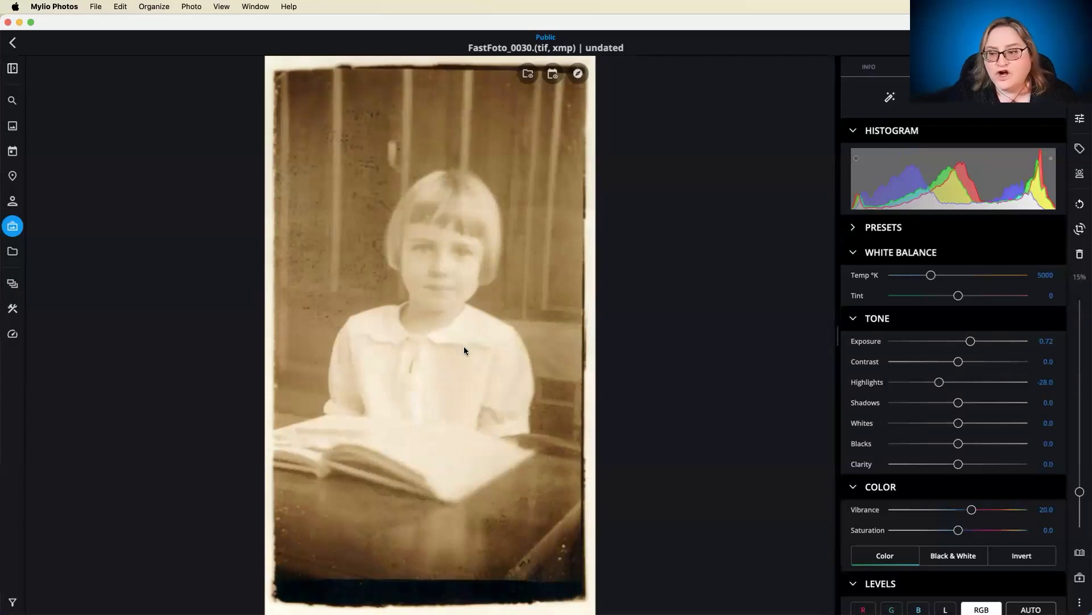
pyautogui.moveTo(959, 465); pyautogui.dragTo(974, 467)
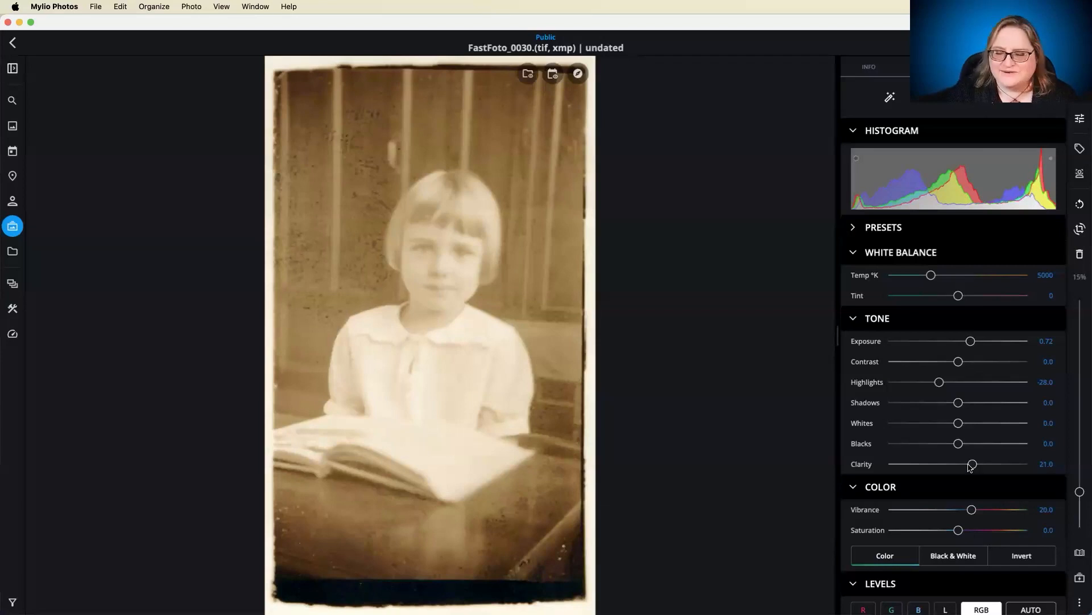
# Convert the child portrait to black and white and tint it by setting Add Color to 44.
pyautogui.scroll(-1, 968, 446)
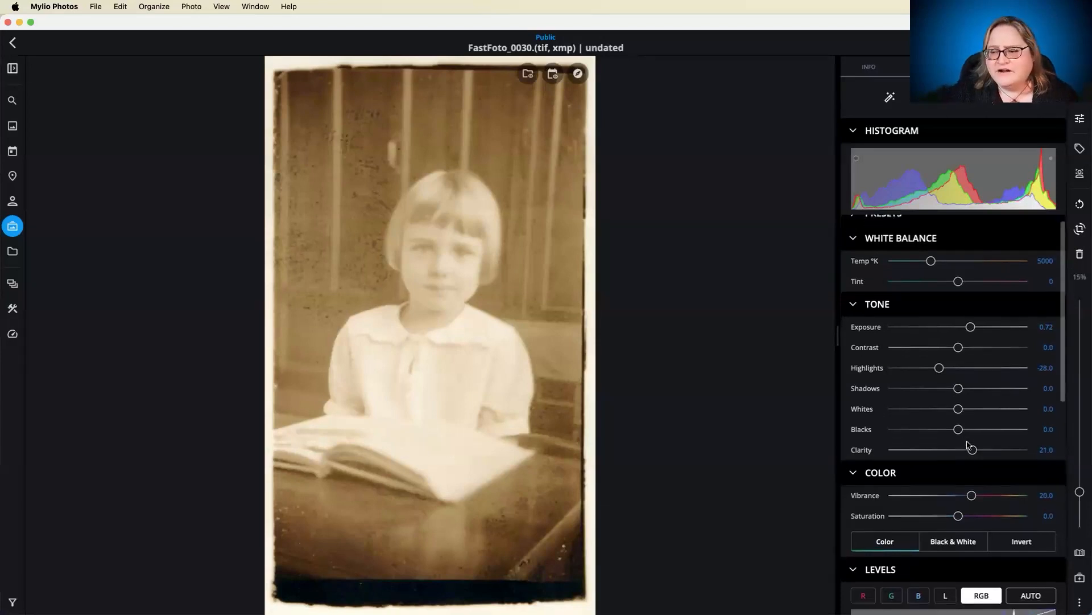
pyautogui.scroll(-2, 968, 446)
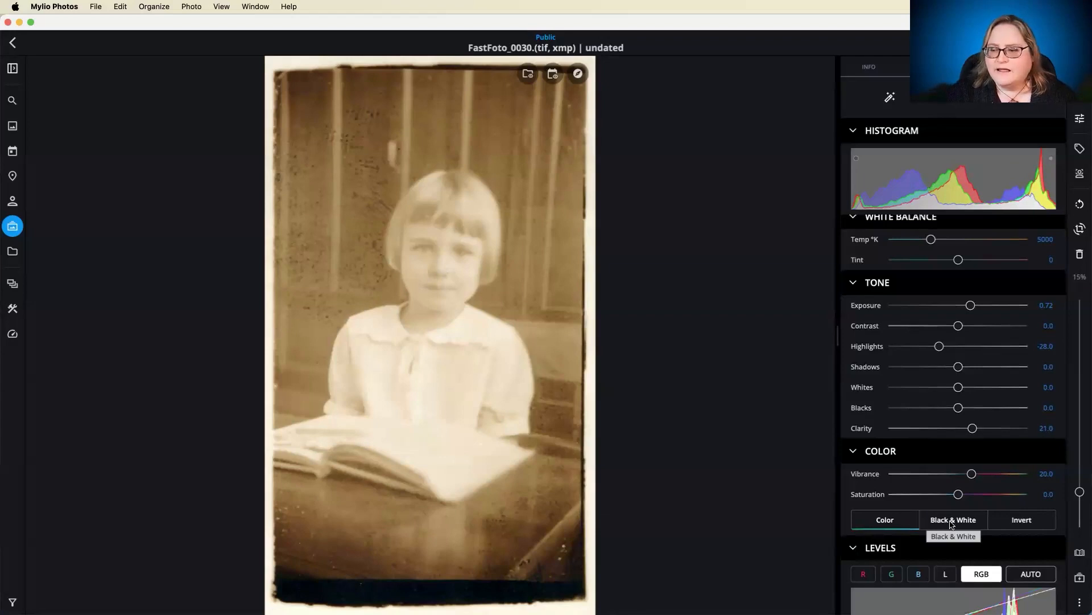
pyautogui.click(954, 521)
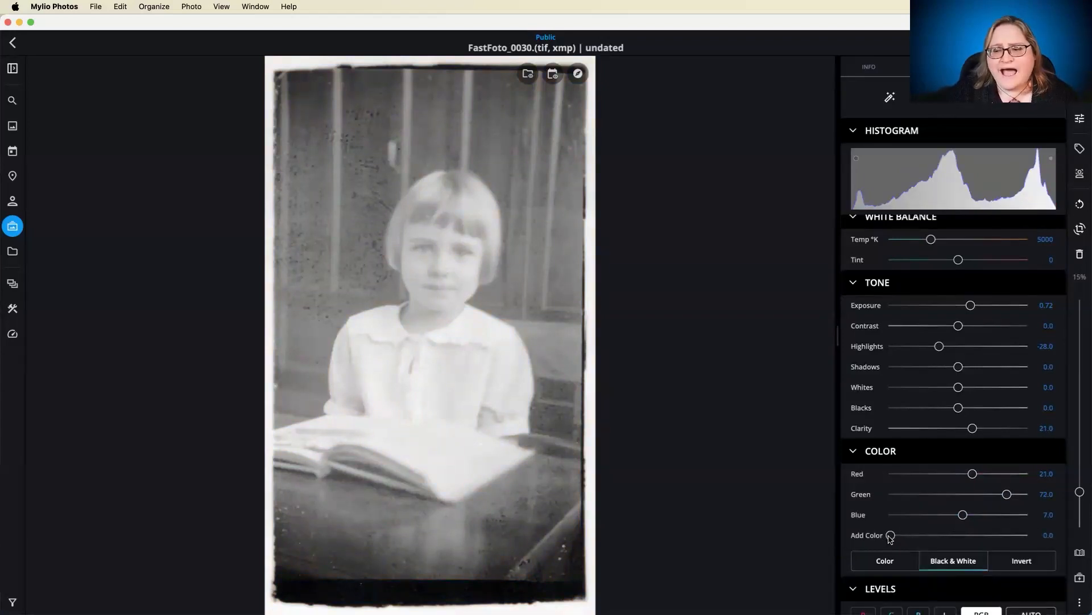
pyautogui.moveTo(891, 536); pyautogui.dragTo(930, 536)
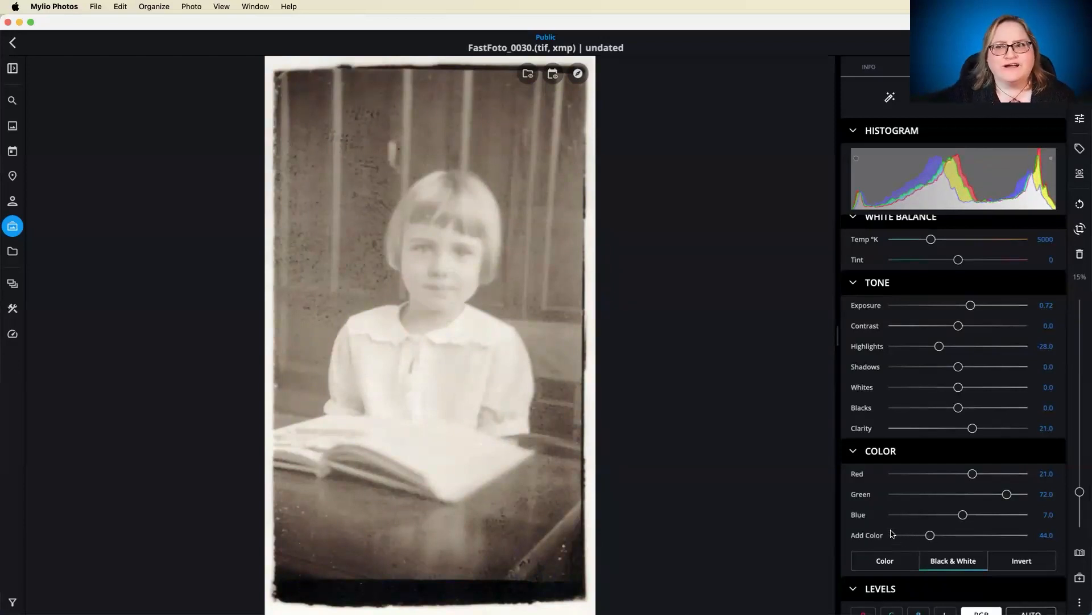
pyautogui.click(991, 104)
pyautogui.click(992, 103)
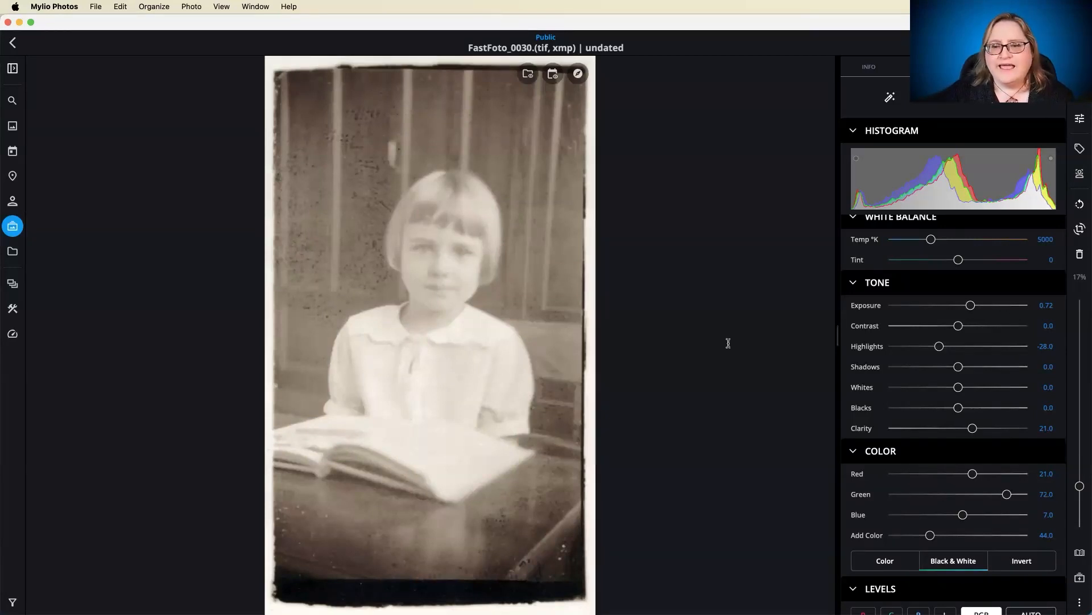
pyautogui.click(292, 7)
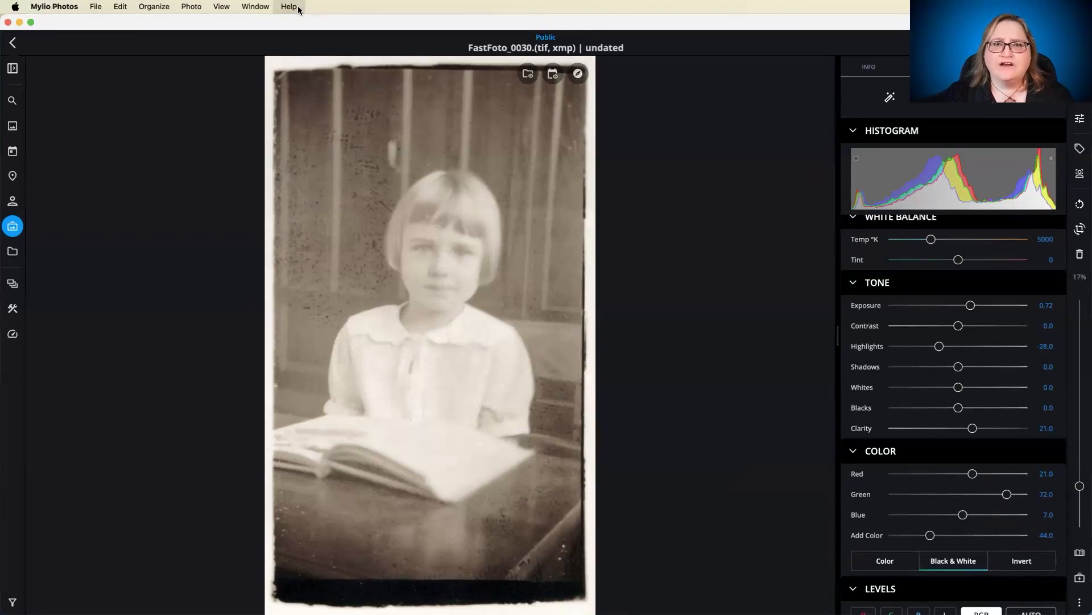
pyautogui.click(43, 7)
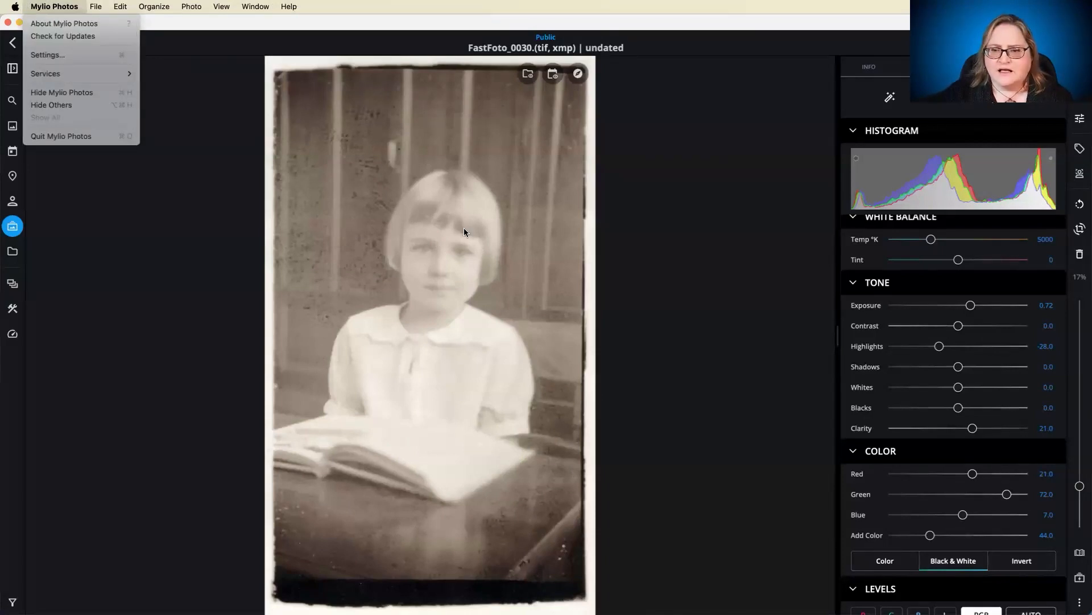
pyautogui.click(294, 8)
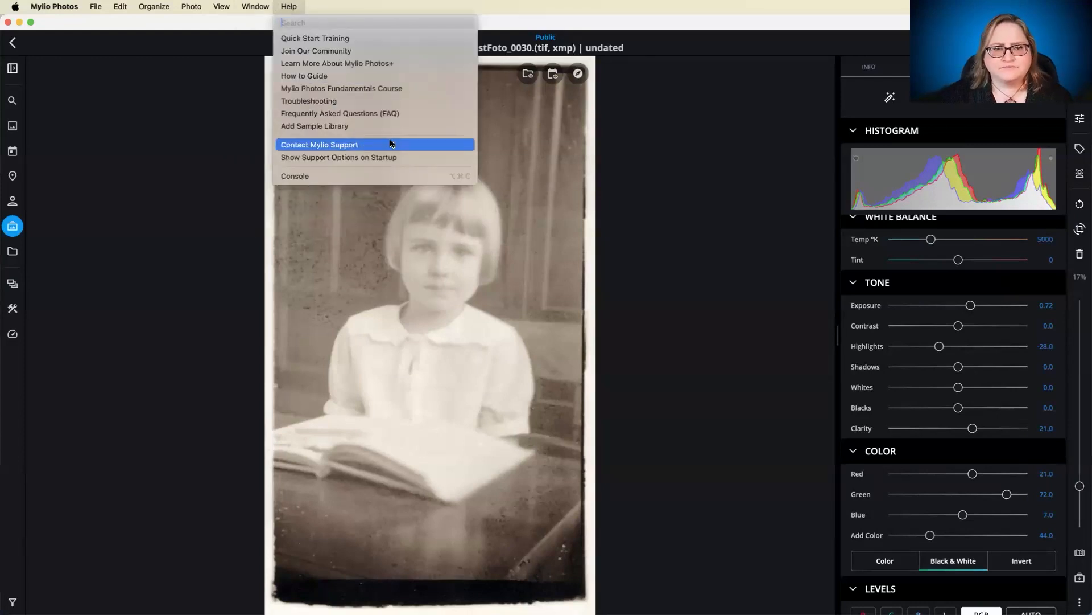
pyautogui.click(776, 264)
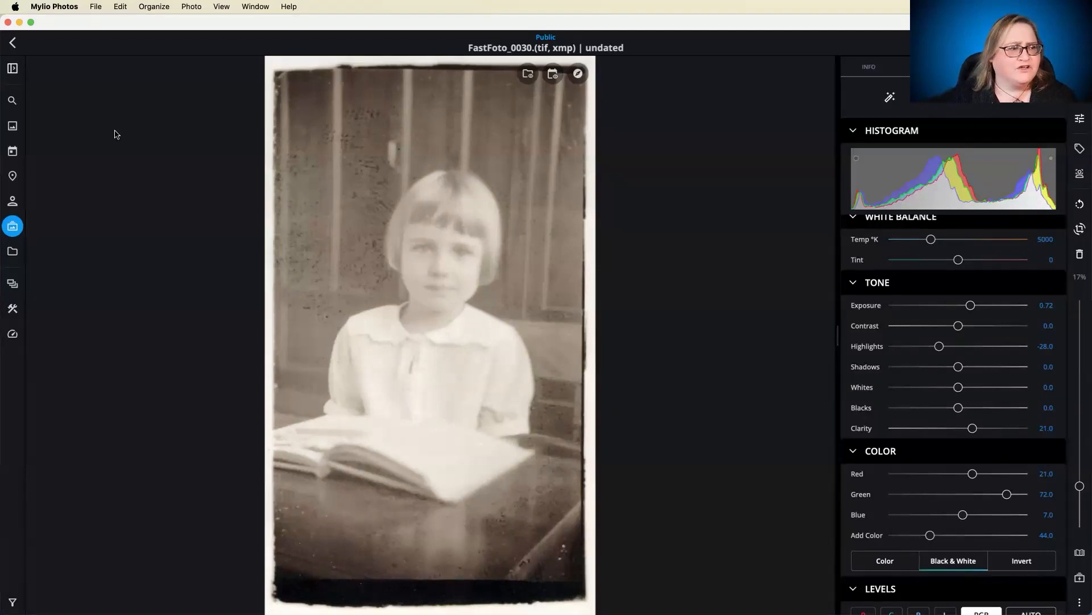
# Go to the top-level folders, open the Apple Photos folder and show all media it contains.
pyautogui.click(12, 252)
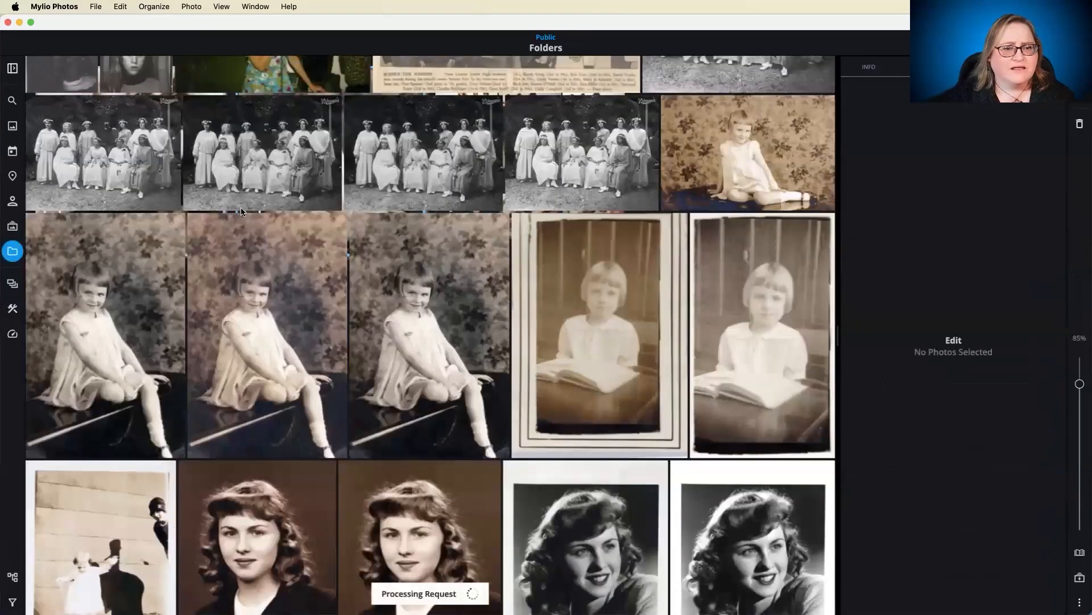
pyautogui.scroll(10, 317, 127)
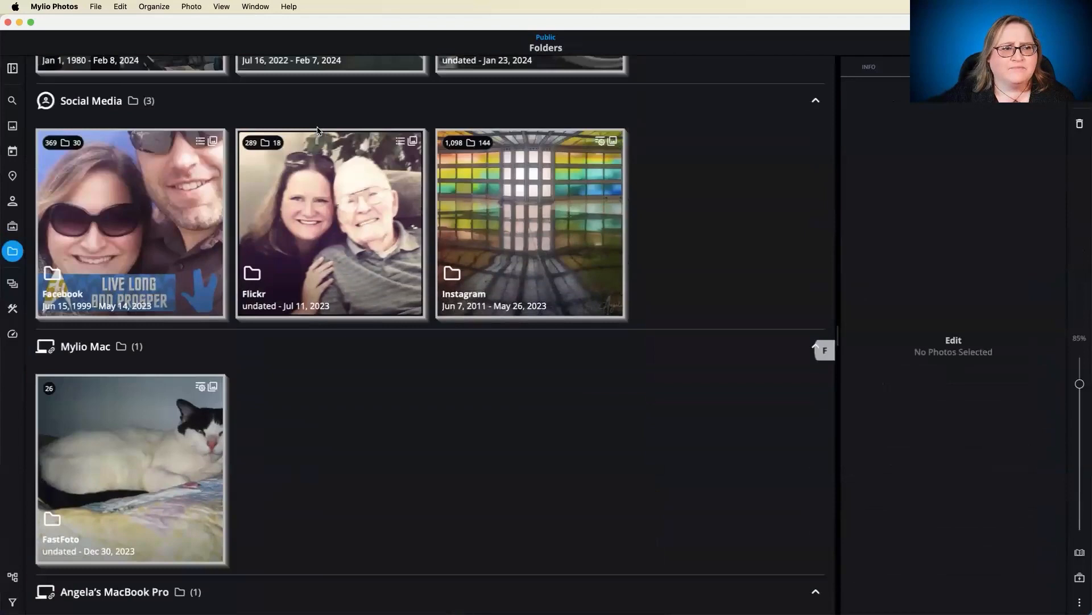
pyautogui.click(115, 133)
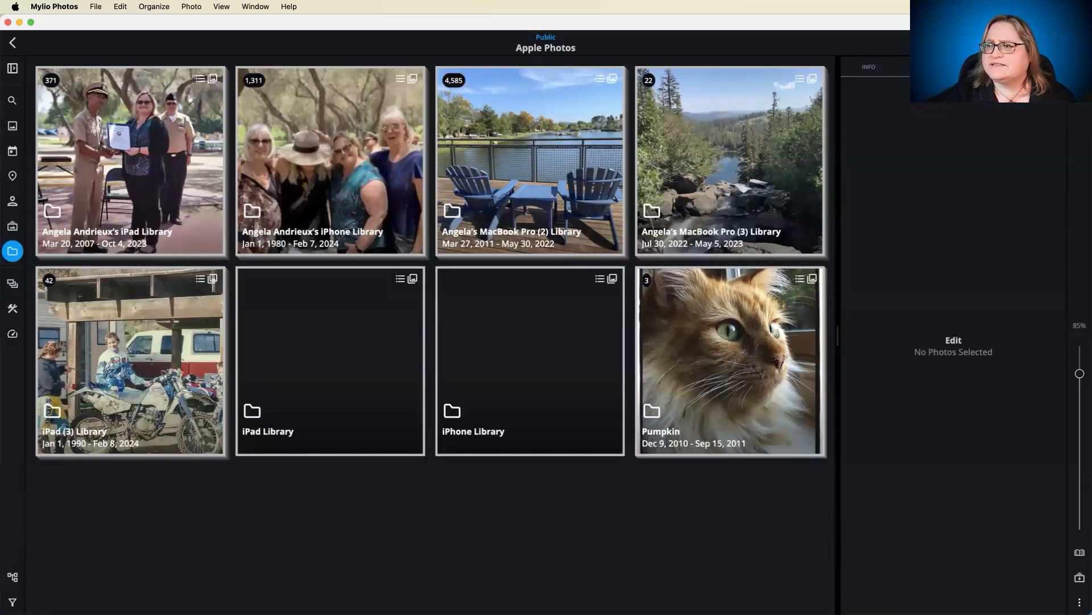
pyautogui.click(1079, 43)
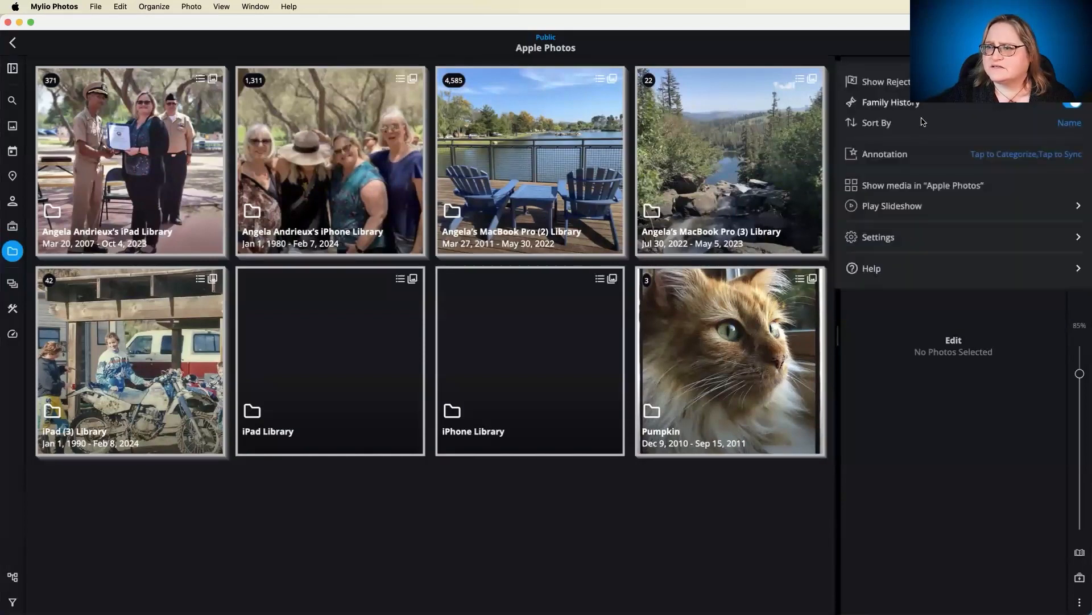
pyautogui.click(911, 186)
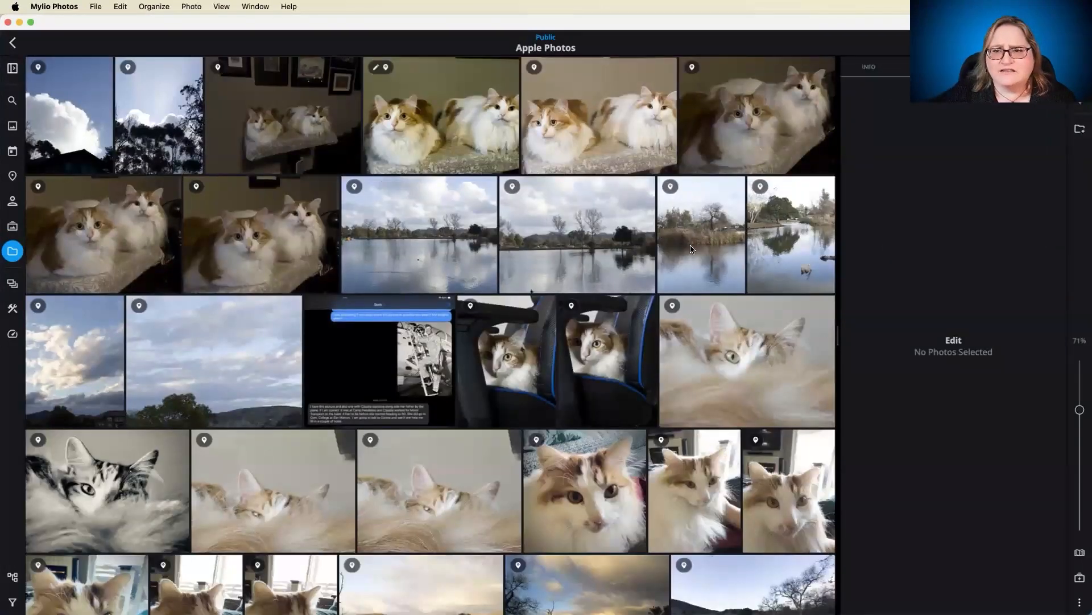
# Check the file information of several cat and lake photos, then open the black-and-white kitten photo IMG_4489.
pyautogui.click(623, 132)
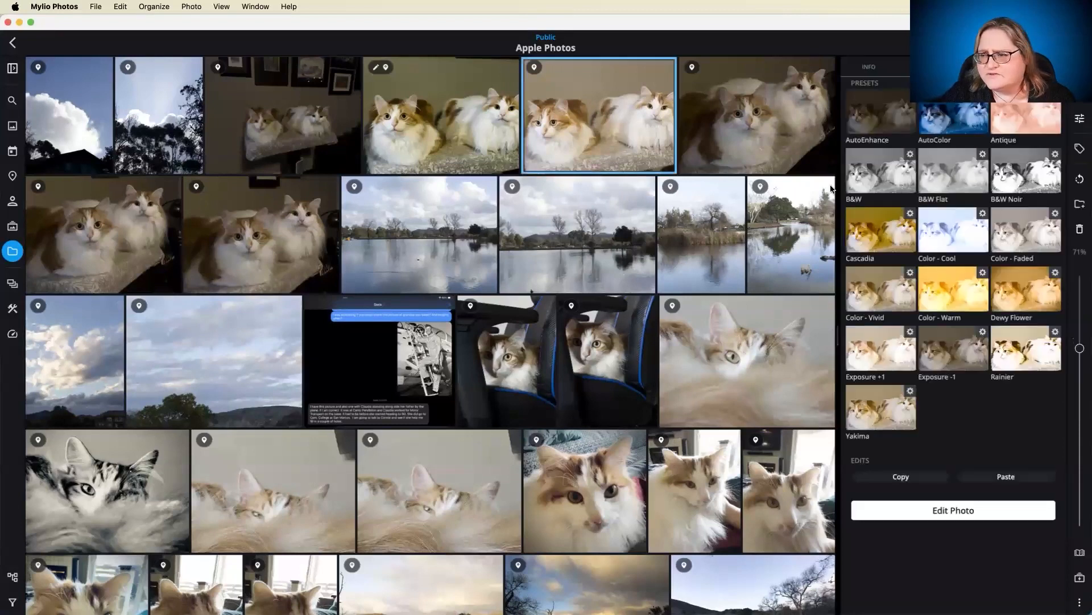
pyautogui.click(869, 68)
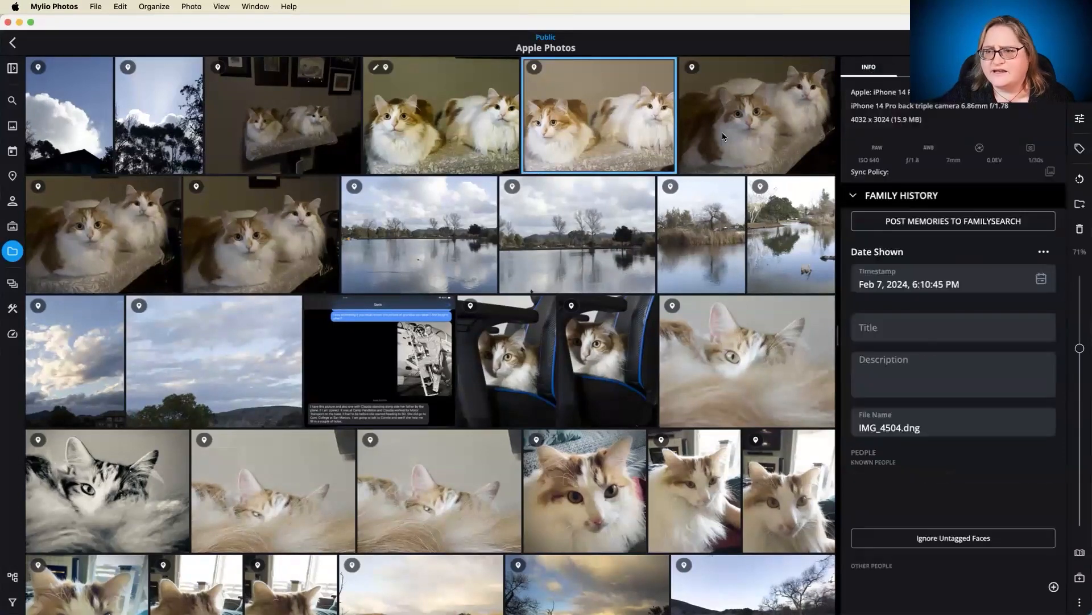
pyautogui.press('Right')
pyautogui.press('Right')
pyautogui.press('Right')
pyautogui.press('Right')
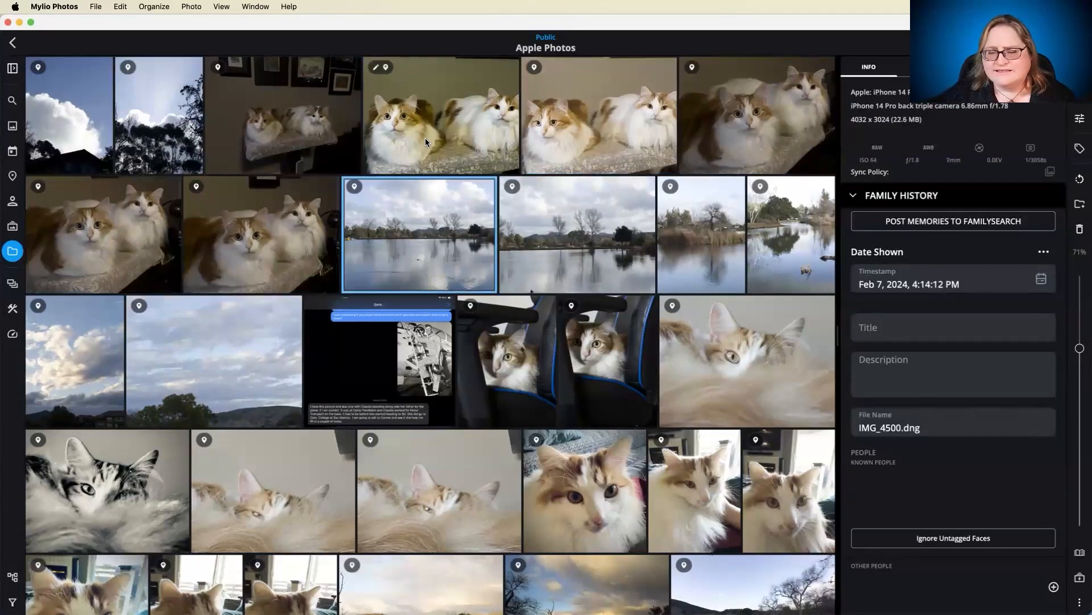
pyautogui.press('Right')
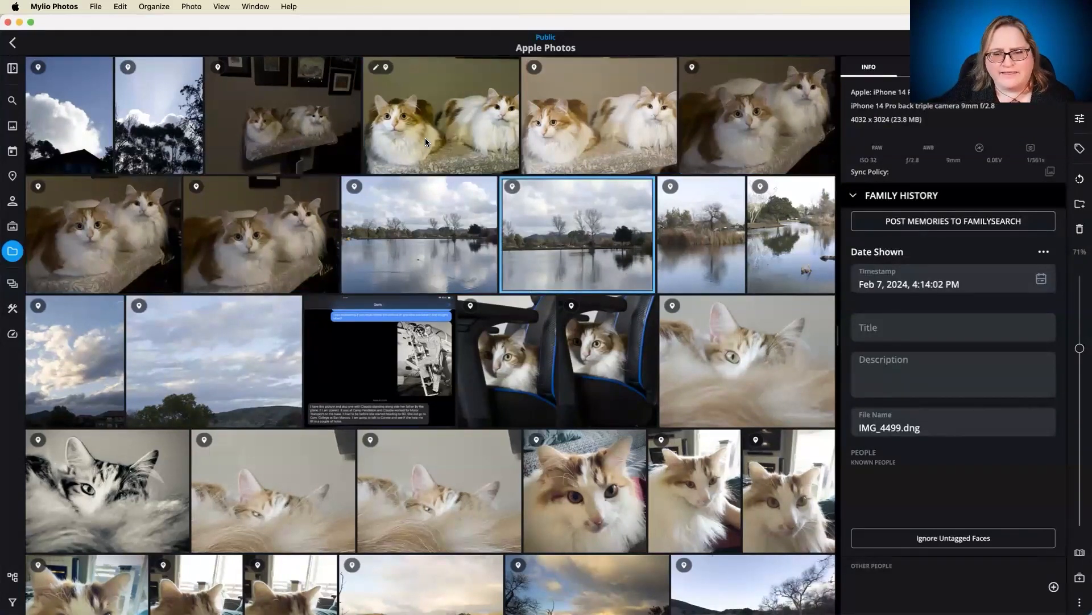
pyautogui.click(126, 505)
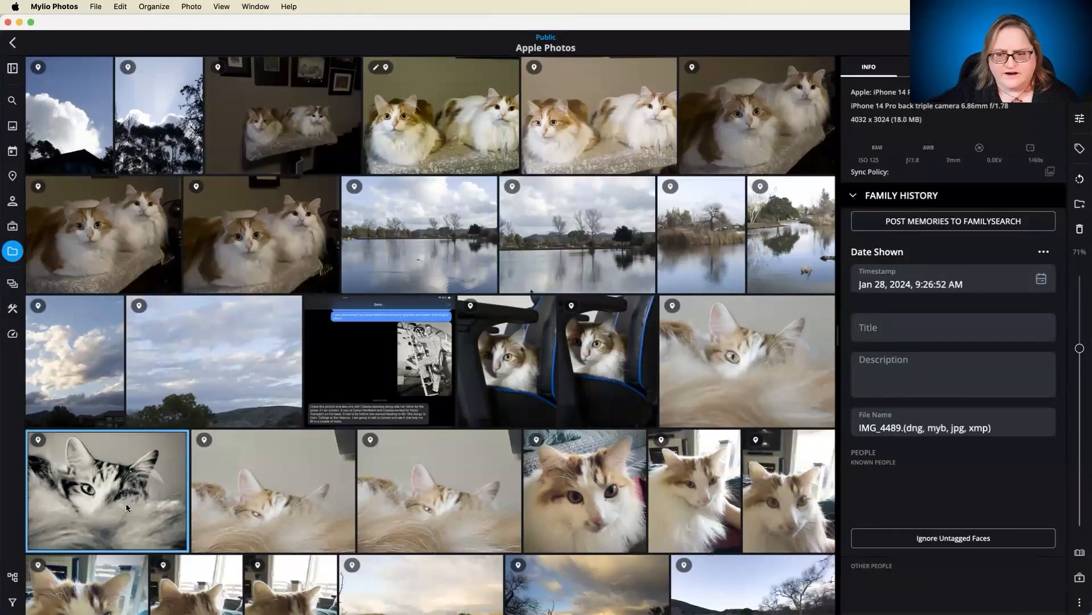
pyautogui.doubleClick(102, 502)
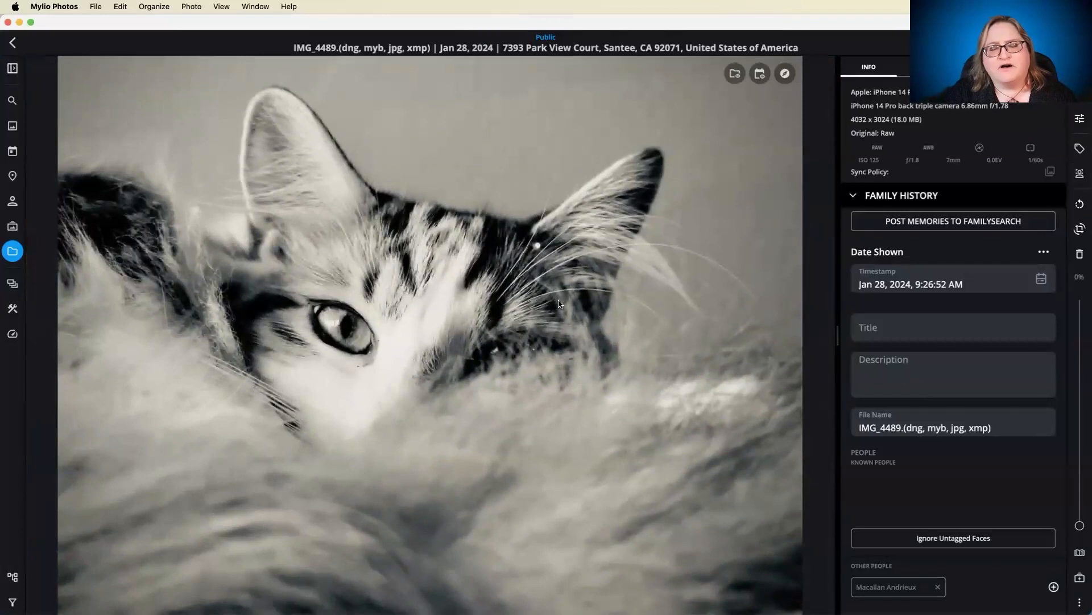
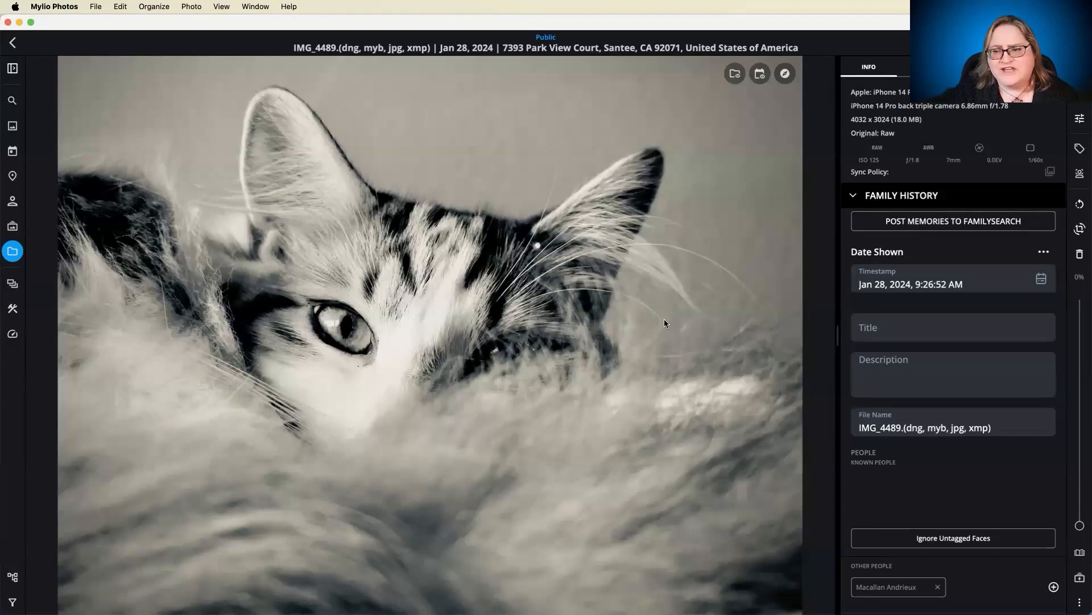
# Reveal IMG_4489 in Finder, inspect its DNG, myb and xmp files, and return to Mylio Photos.
pyautogui.rightClick(394, 297)
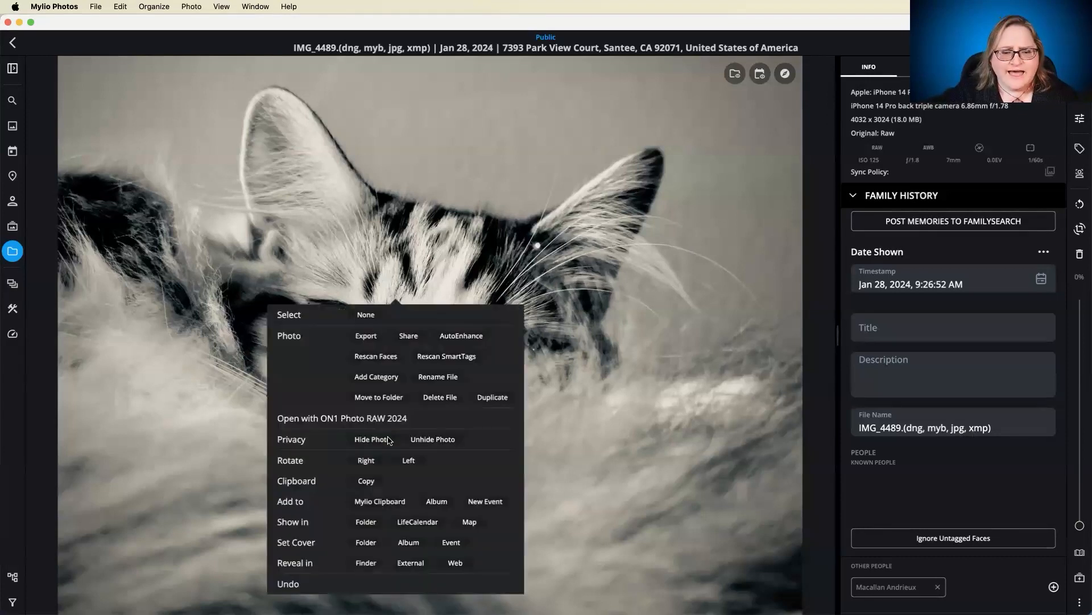
pyautogui.click(366, 563)
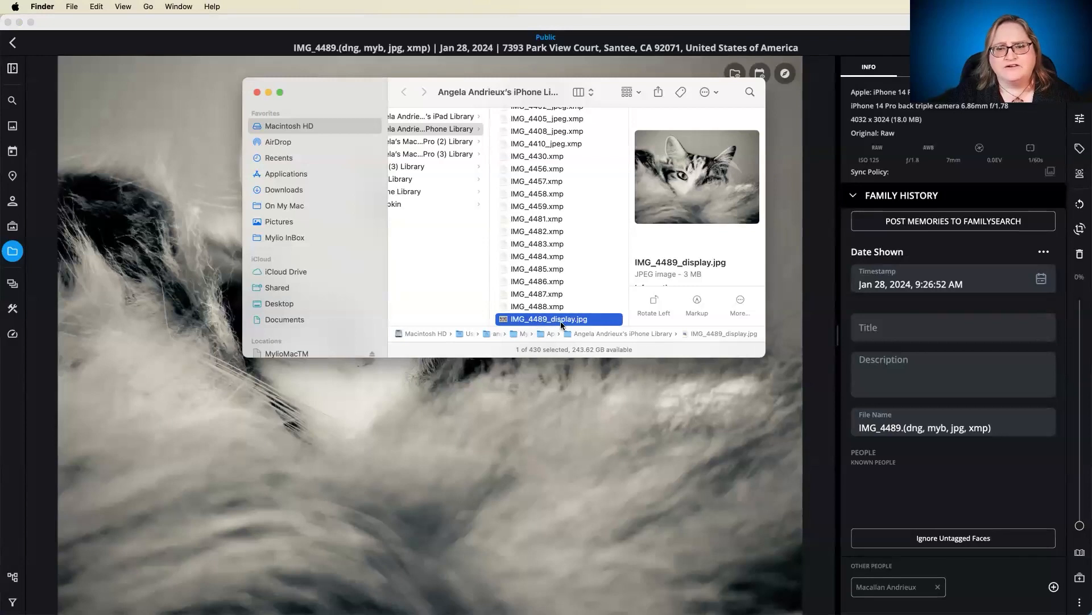
pyautogui.scroll(-5, 569, 278)
pyautogui.click(566, 277)
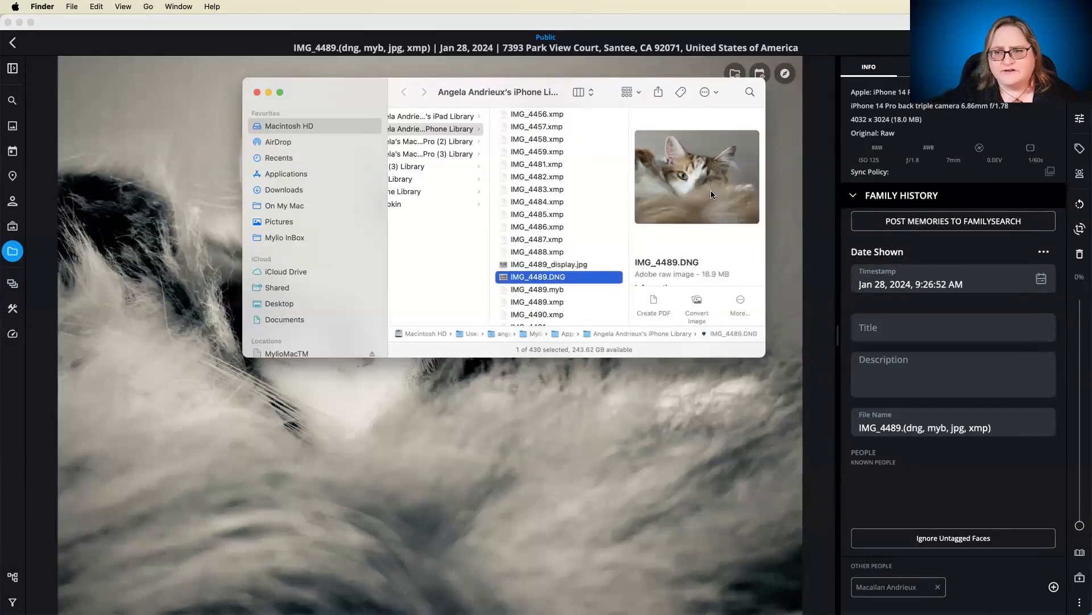
pyautogui.click(567, 289)
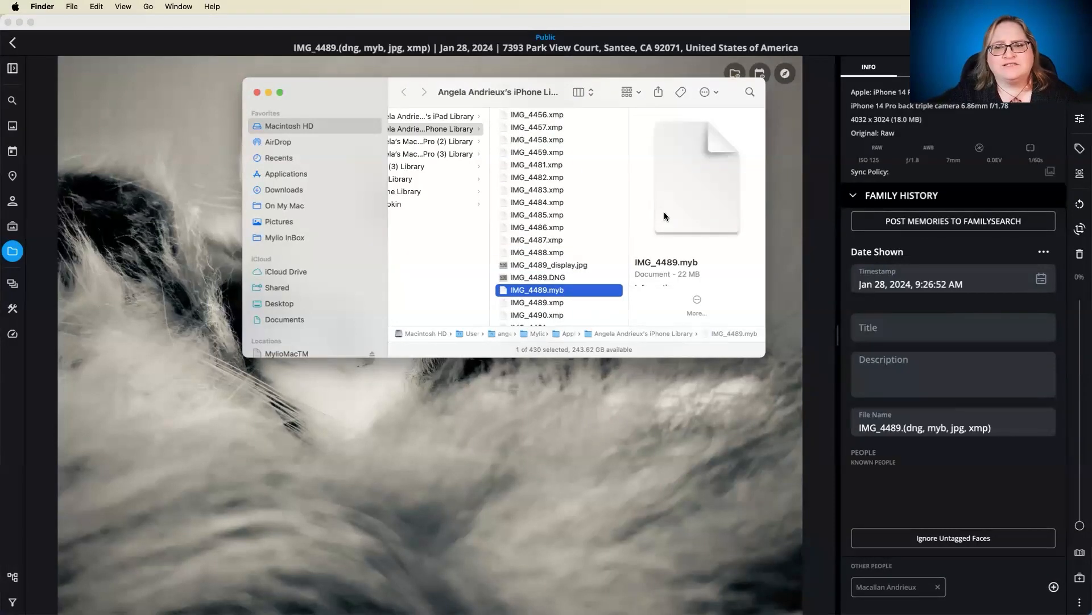
pyautogui.click(558, 302)
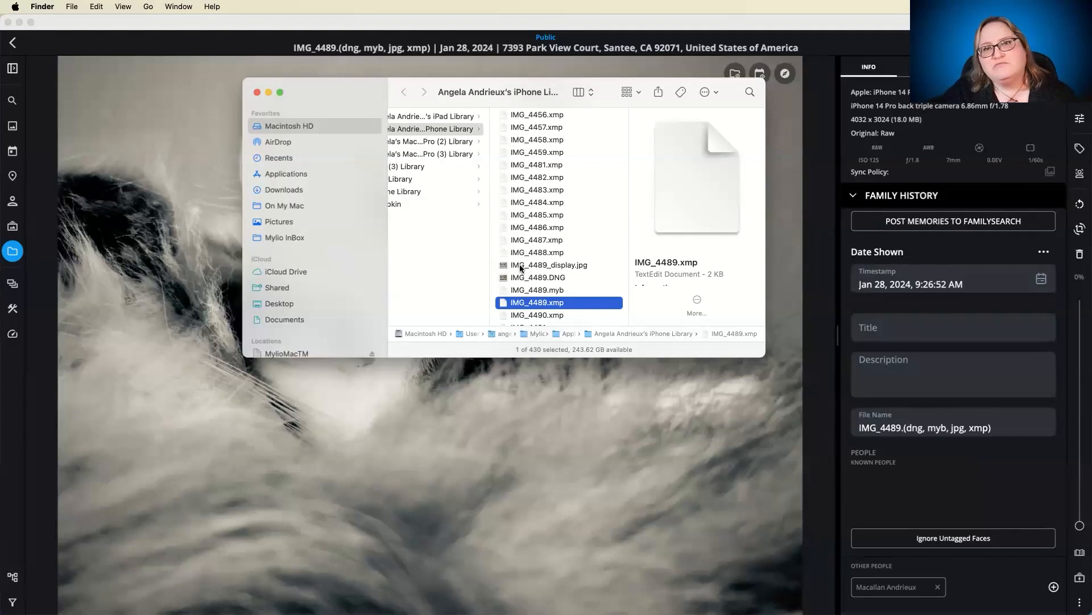
pyautogui.click(644, 451)
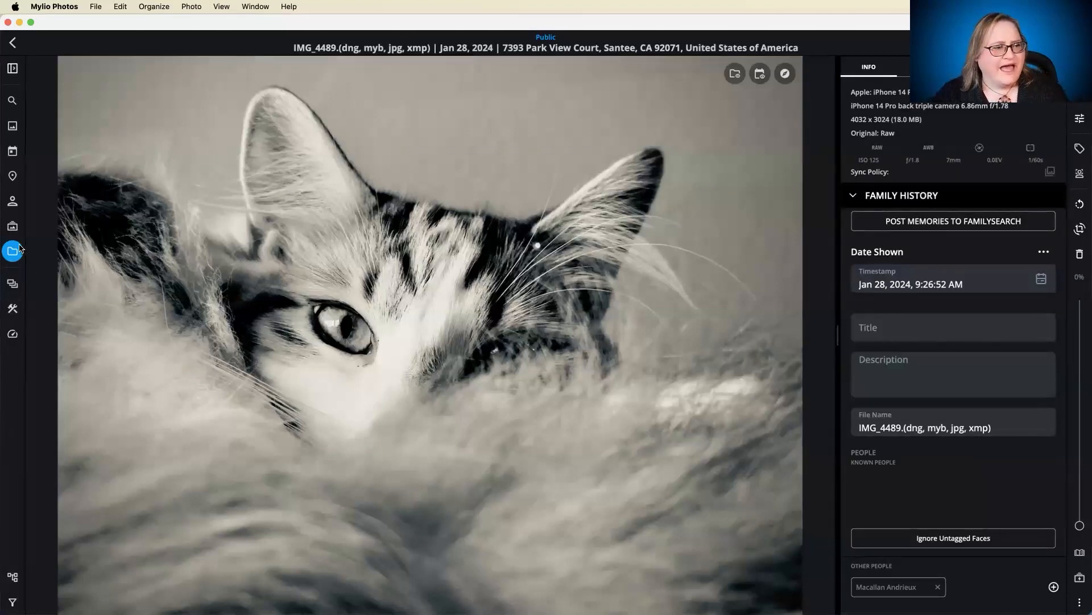
# Return to the Editing v2 album and open the dog photo FastFoto_0009-edit in single-photo view.
pyautogui.click(12, 226)
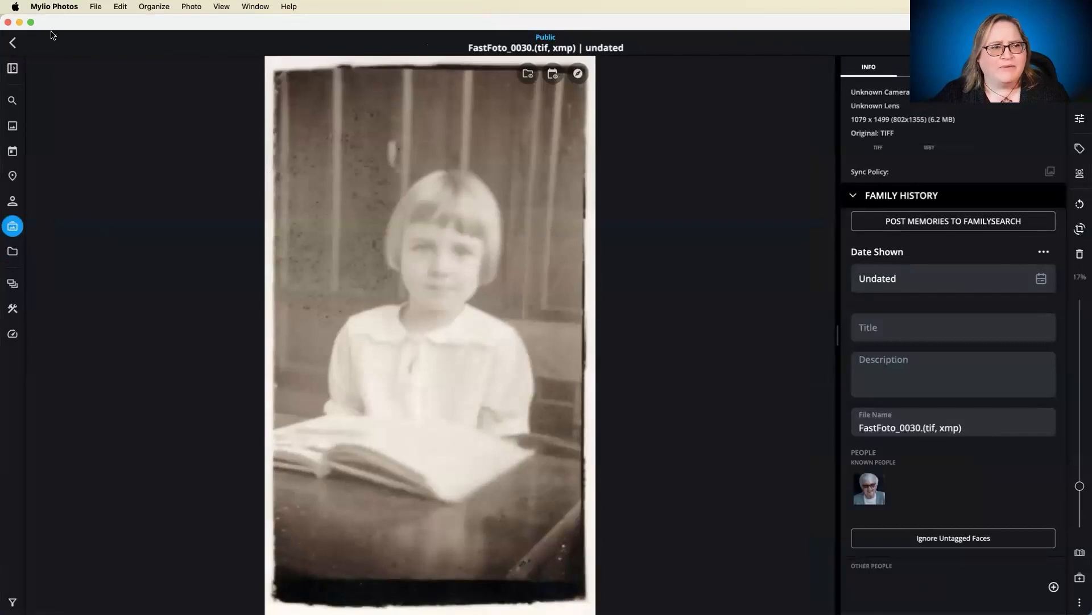
pyautogui.click(13, 44)
pyautogui.click(110, 273)
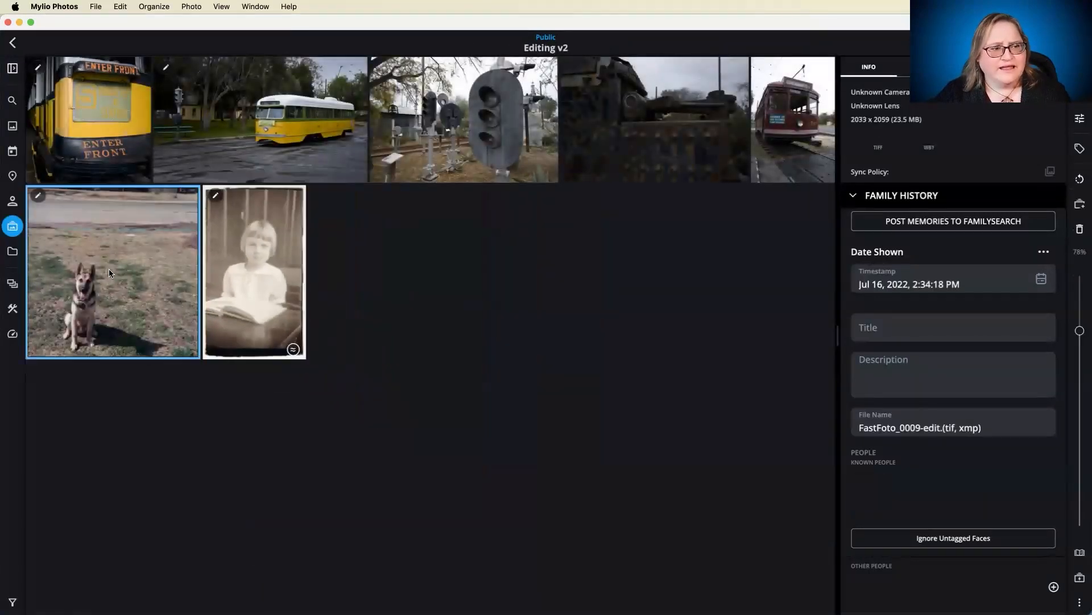
pyautogui.rightClick(121, 266)
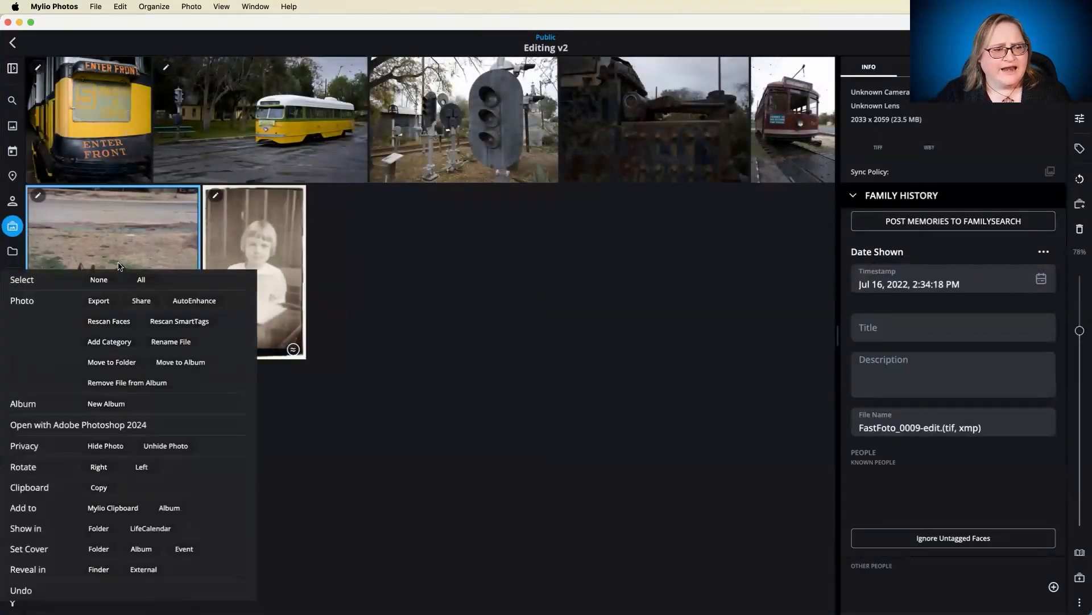
pyautogui.click(131, 232)
pyautogui.doubleClick(133, 231)
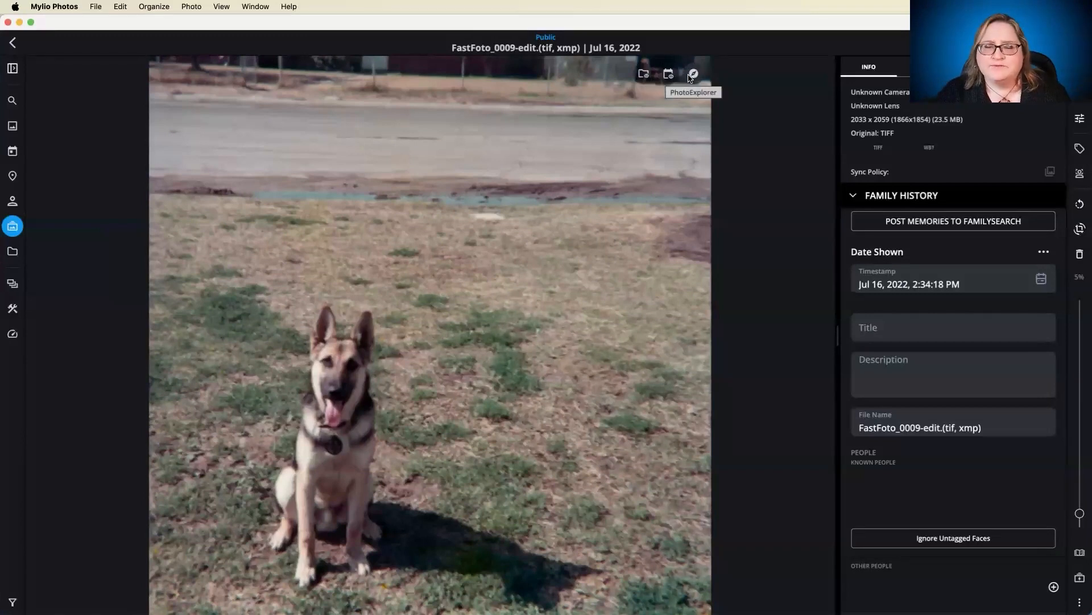
# Go to the top-level folders and open Photos from Mom inside the MacBook Pro's FastFoto folder, finding the scanned 1970s prints.
pyautogui.click(642, 77)
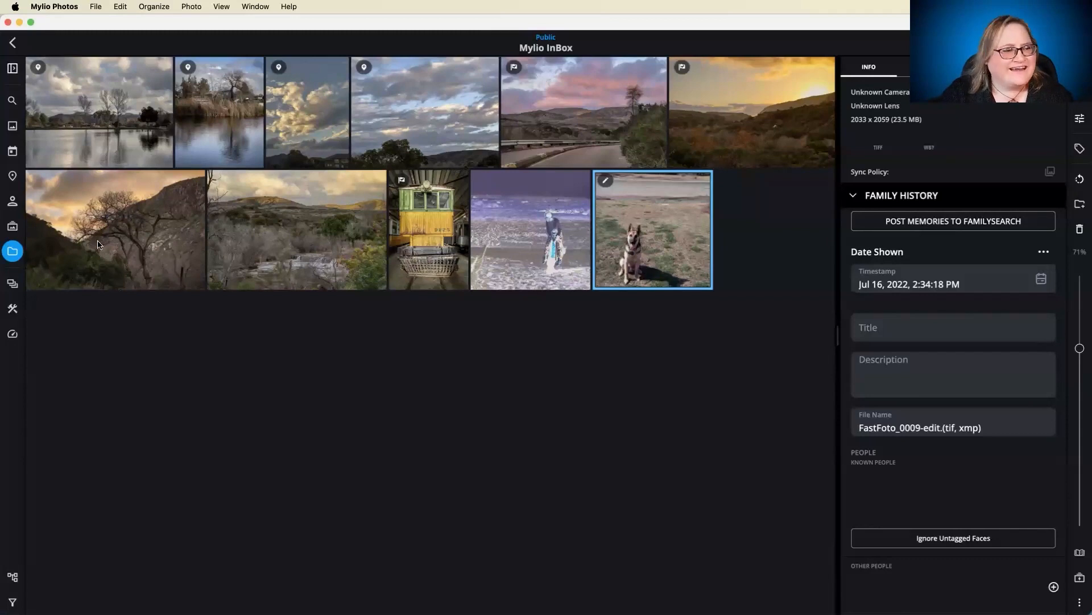
pyautogui.click(13, 251)
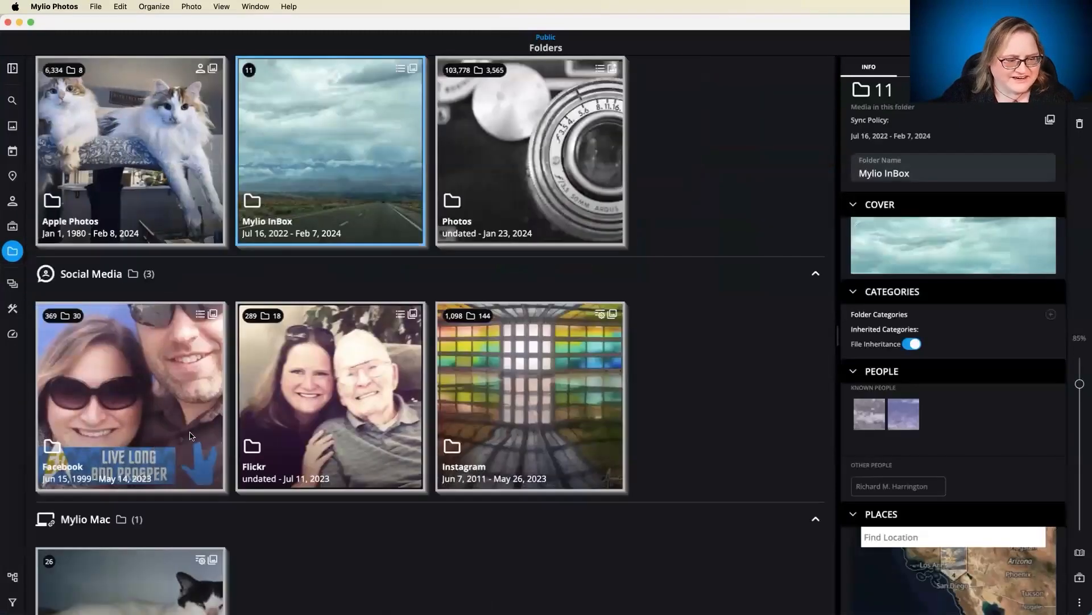
pyautogui.scroll(-7, 217, 406)
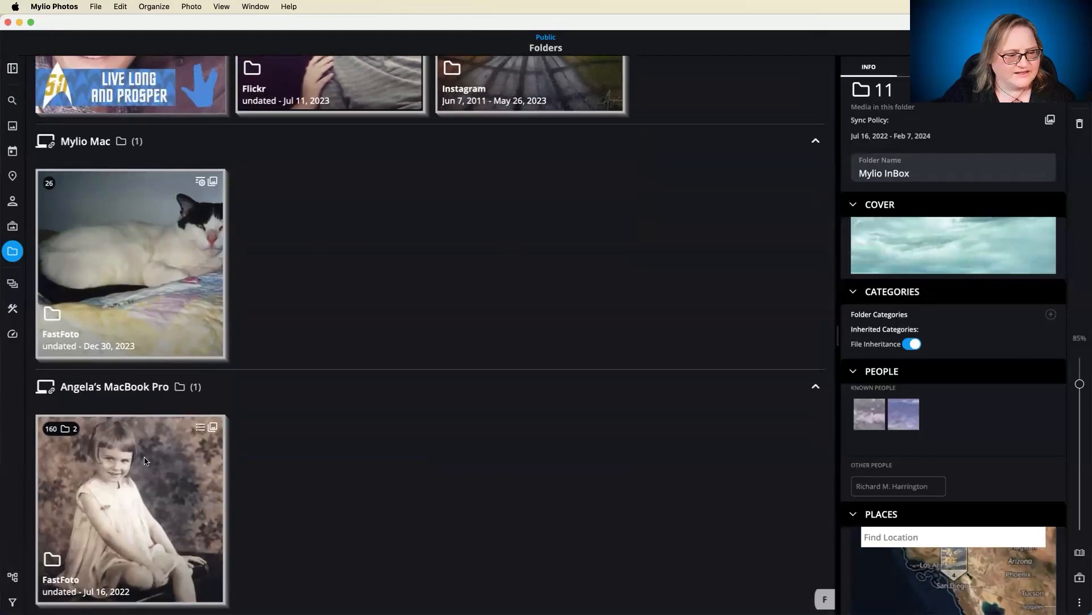
pyautogui.click(144, 461)
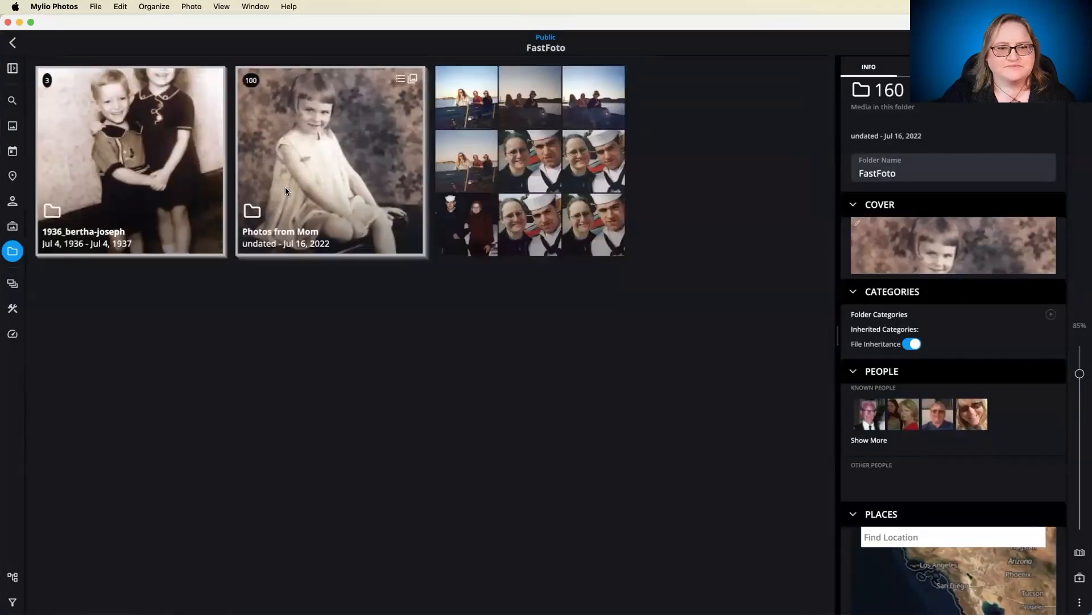
pyautogui.click(285, 187)
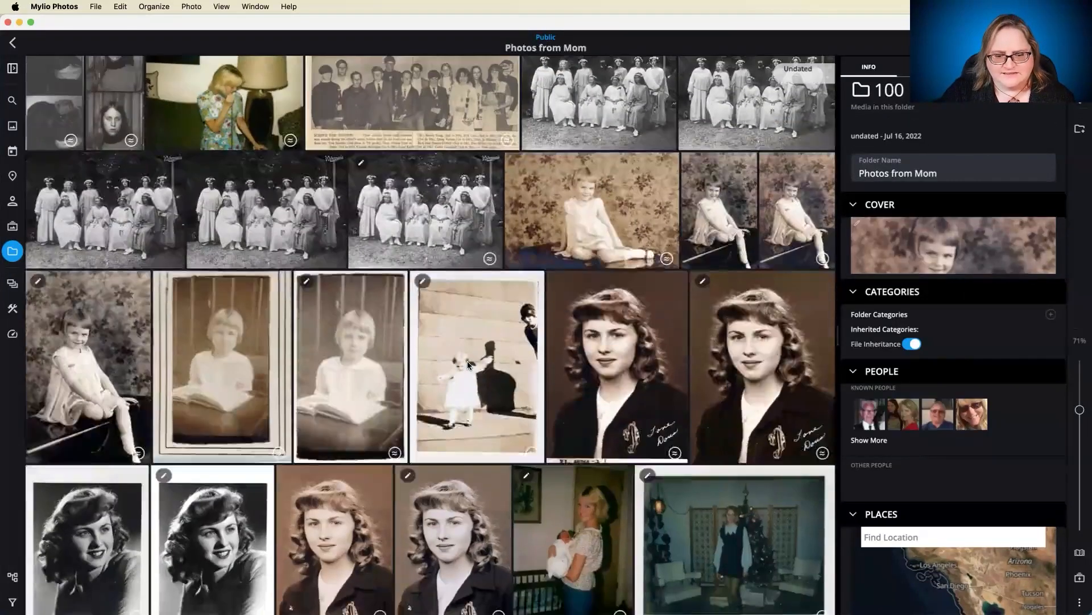
pyautogui.scroll(-10, 467, 361)
pyautogui.scroll(-5, 467, 366)
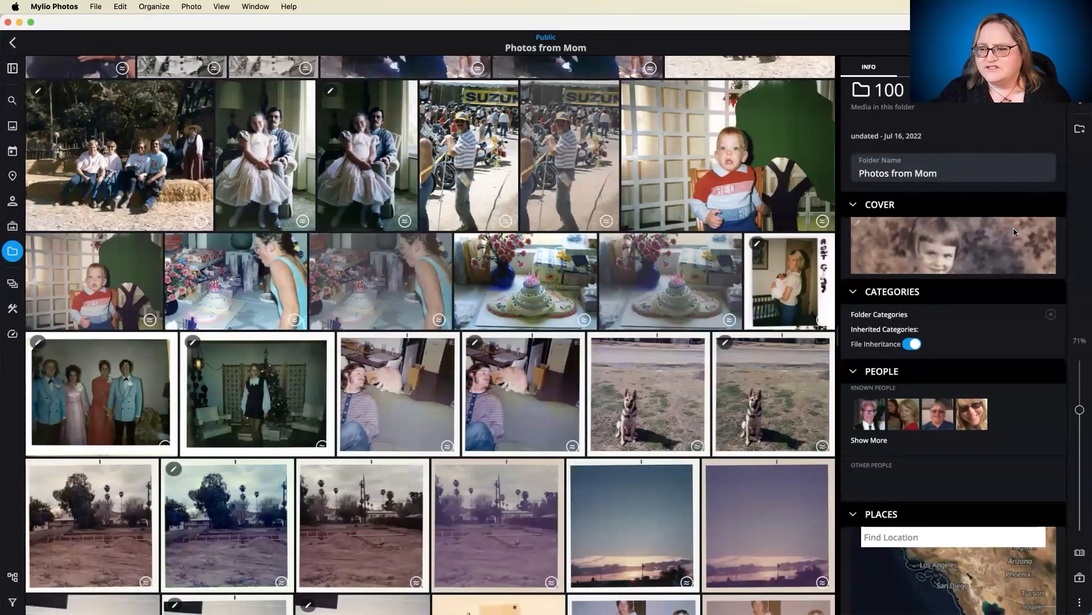
pyautogui.scroll(-3, 427, 387)
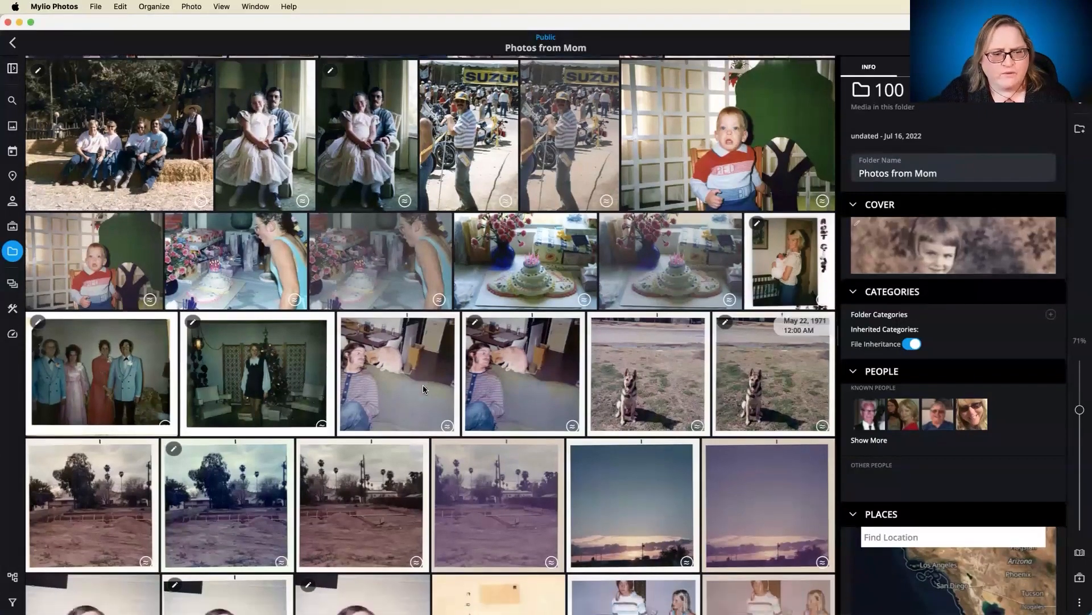
pyautogui.scroll(-3, 441, 203)
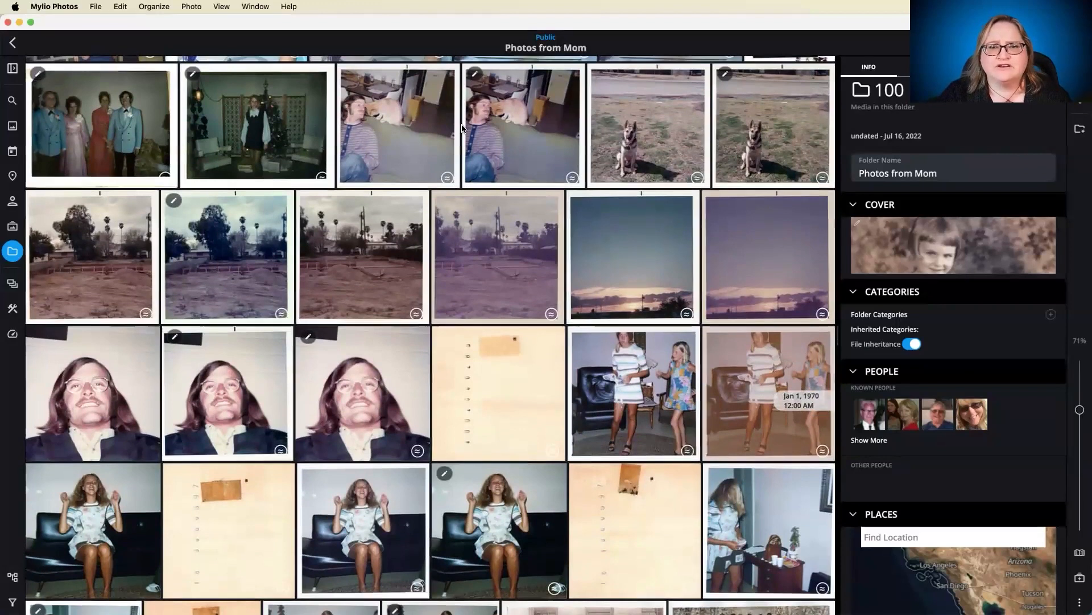
# Select the man-and-cat photo, the unedited dog photo and two unedited dirt-field photos together.
pyautogui.click(418, 130)
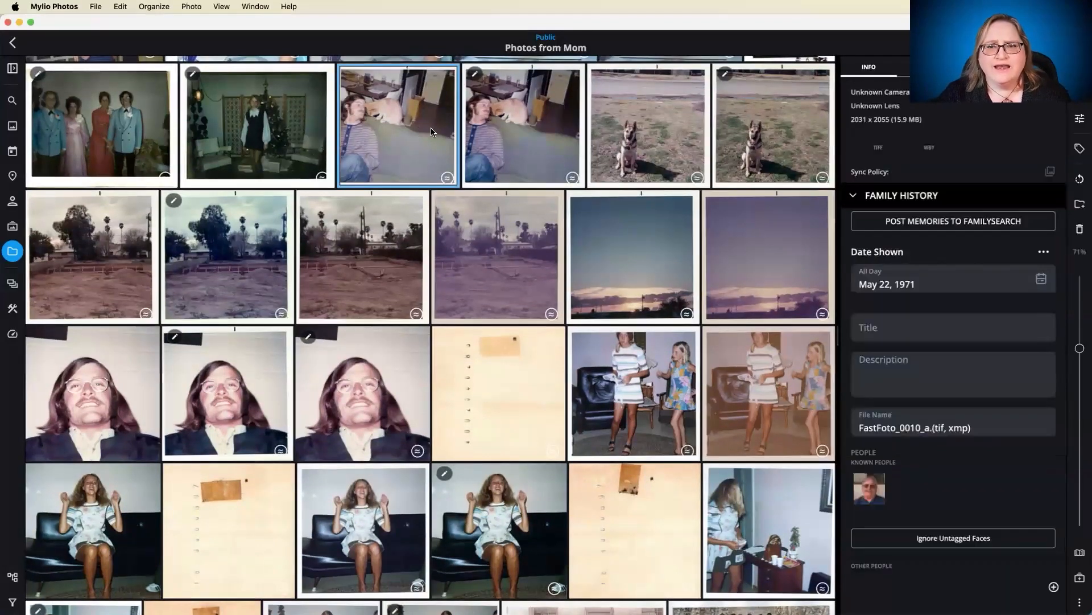
pyautogui.keyDown('super'); pyautogui.click(659, 140); pyautogui.keyUp('super')
pyautogui.keyDown('super'); pyautogui.click(74, 271); pyautogui.keyUp('super')
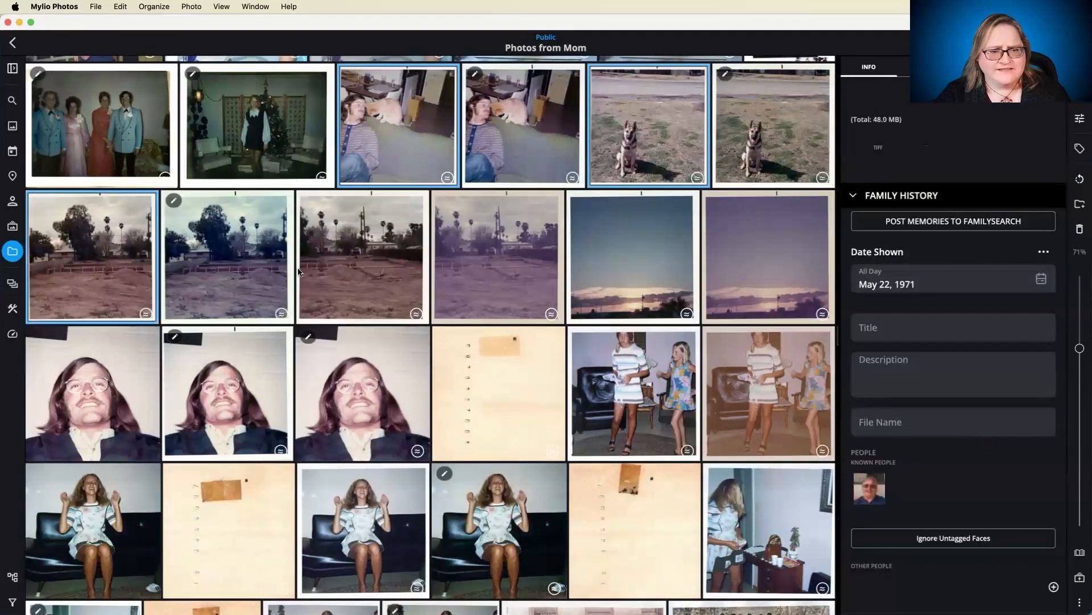
pyautogui.keyDown('super'); pyautogui.click(349, 271); pyautogui.keyUp('super')
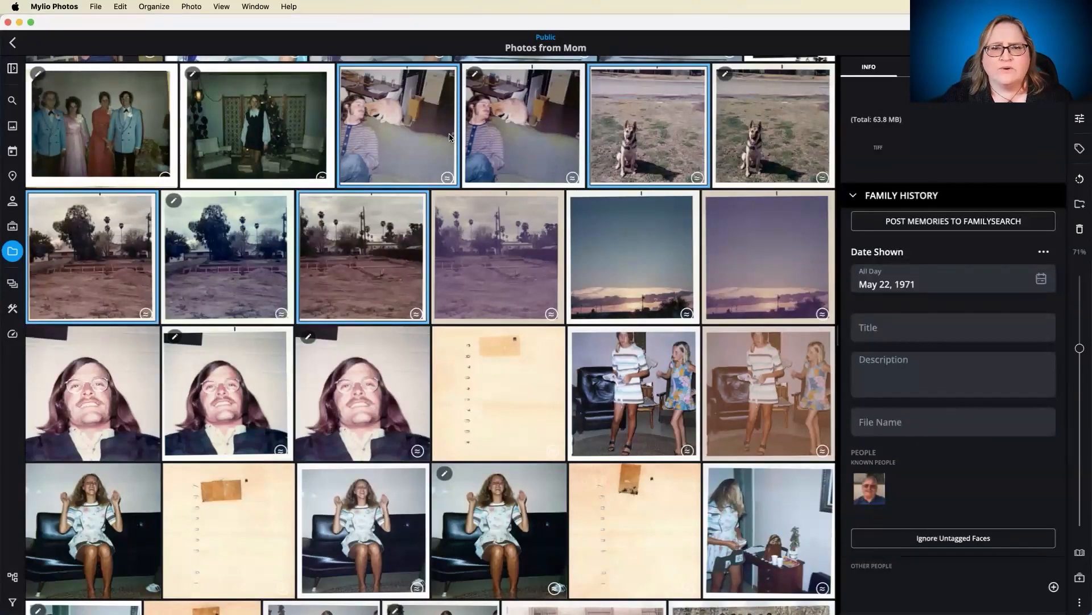
# Open the man-and-cat photo FastFoto_0010_a for editing and set its Clarity to 32.
pyautogui.click(663, 395)
pyautogui.press('Return')
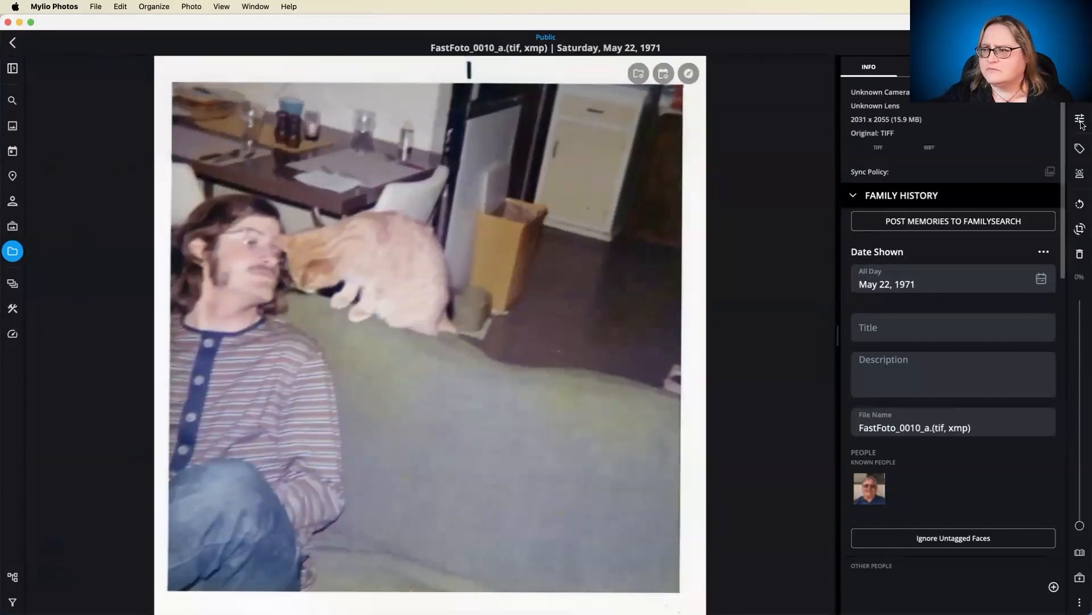
pyautogui.click(1080, 120)
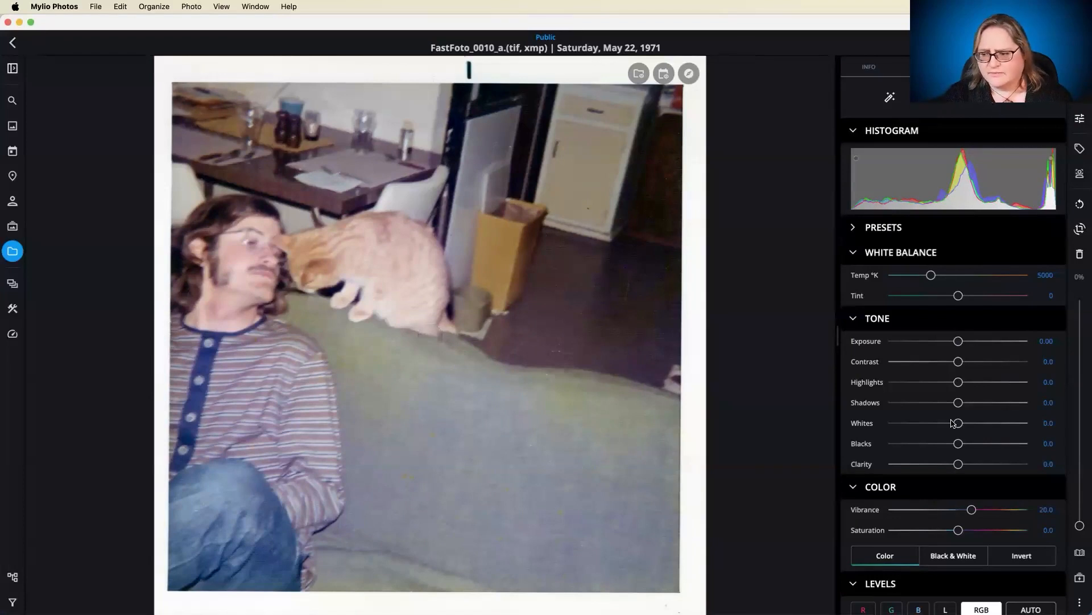
pyautogui.moveTo(962, 468); pyautogui.dragTo(983, 468)
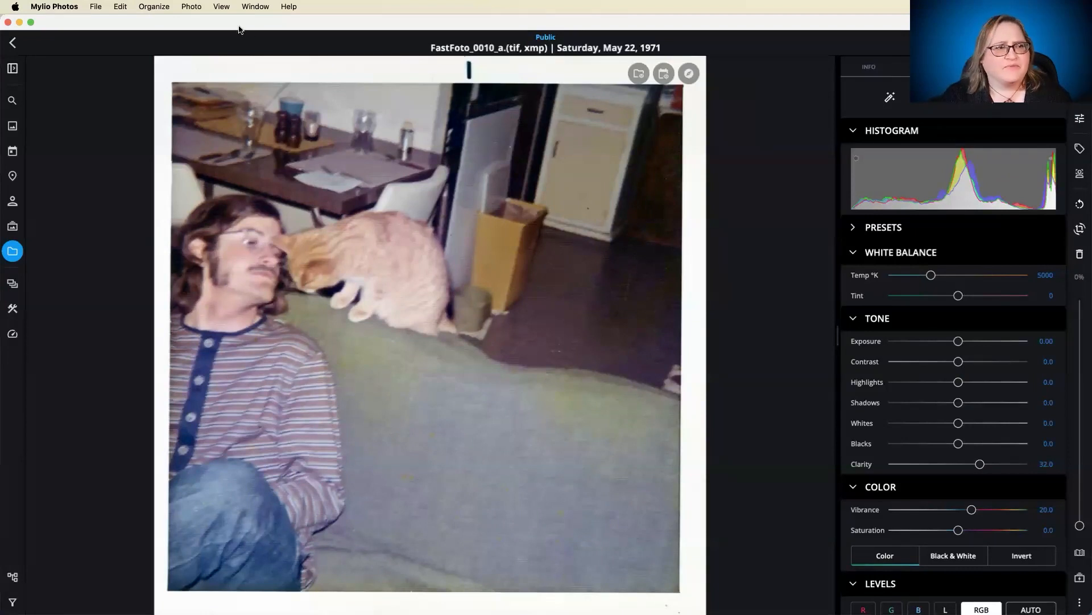
# Return to the Photos from Mom grid and copy the edits of the man-and-cat photo FastFoto_0010_a.
pyautogui.click(12, 45)
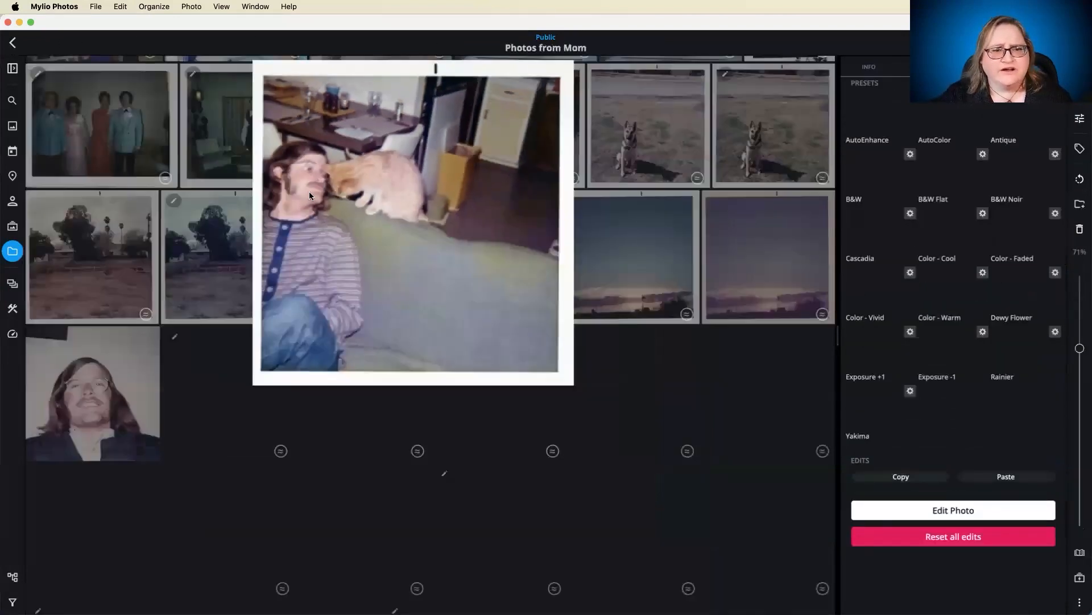
pyautogui.keyDown('super'); pyautogui.click(630, 138); pyautogui.keyUp('super')
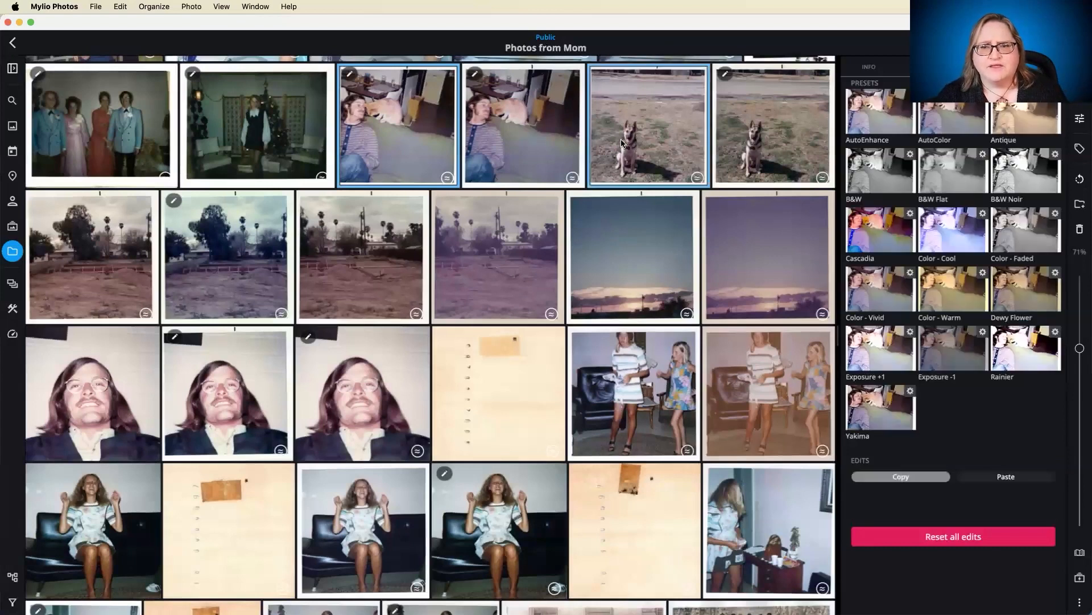
pyautogui.keyDown('super'); pyautogui.click(314, 268); pyautogui.keyUp('super')
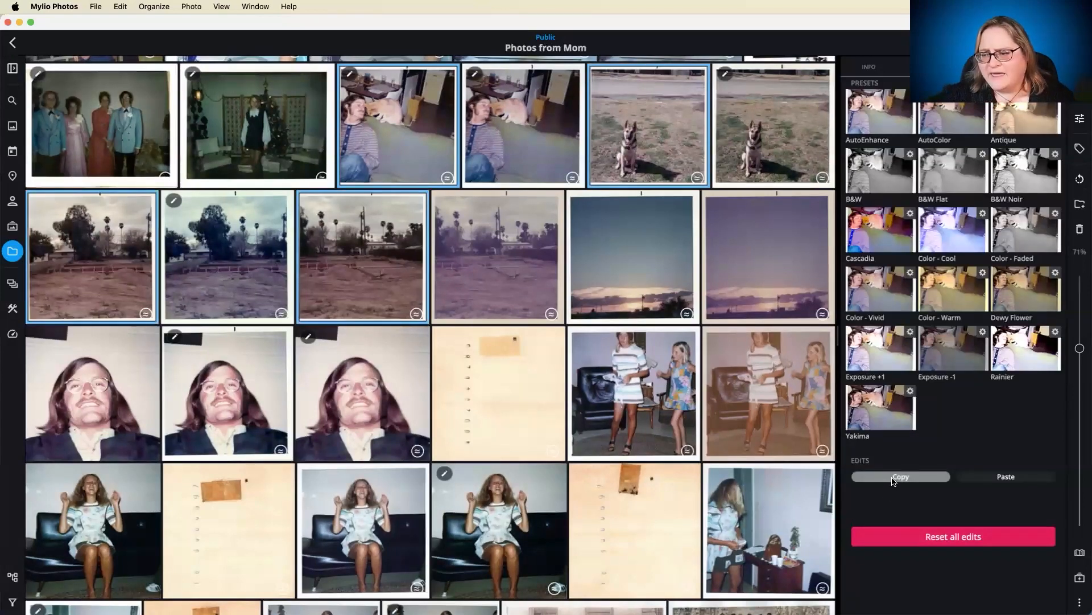
pyautogui.click(432, 137)
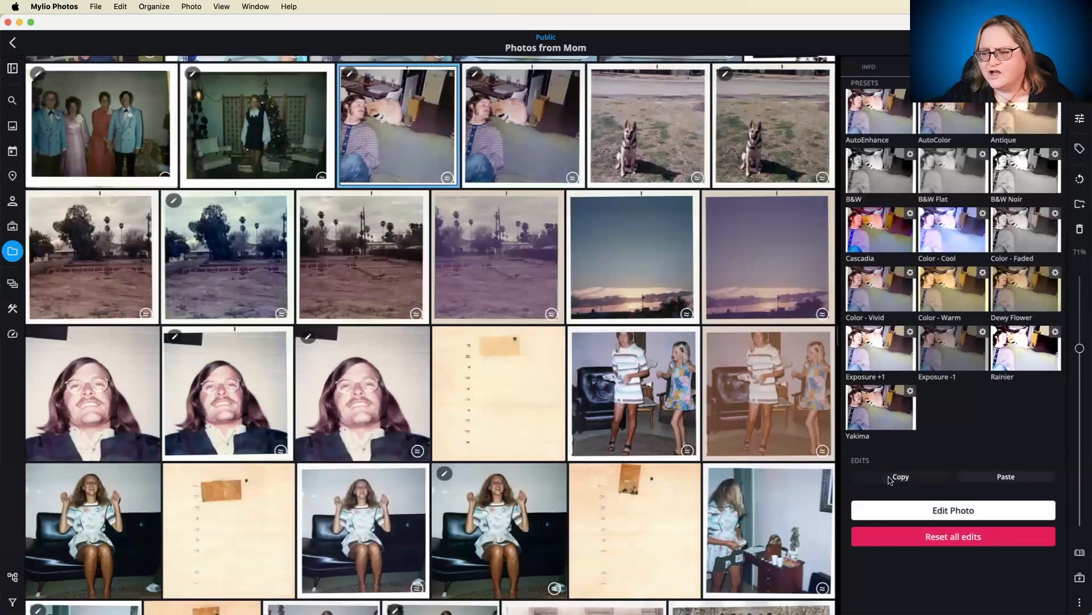
# Paste the copied edits onto the unedited dog photo and the two unedited dirt-field photos.
pyautogui.click(671, 130)
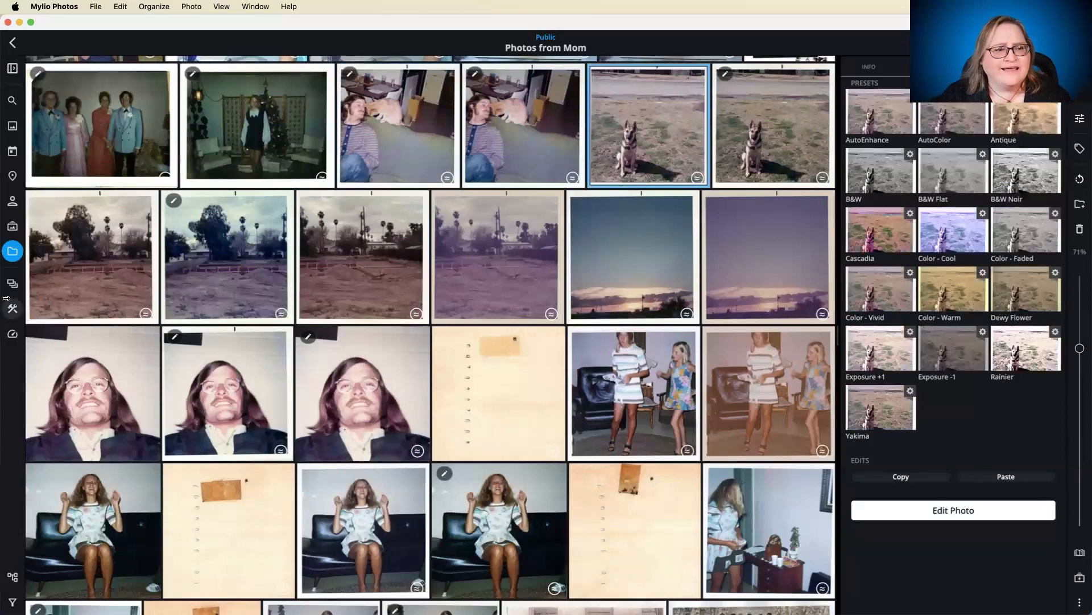
pyautogui.keyDown('super'); pyautogui.click(134, 266); pyautogui.keyUp('super')
pyautogui.keyDown('super'); pyautogui.click(371, 268); pyautogui.keyUp('super')
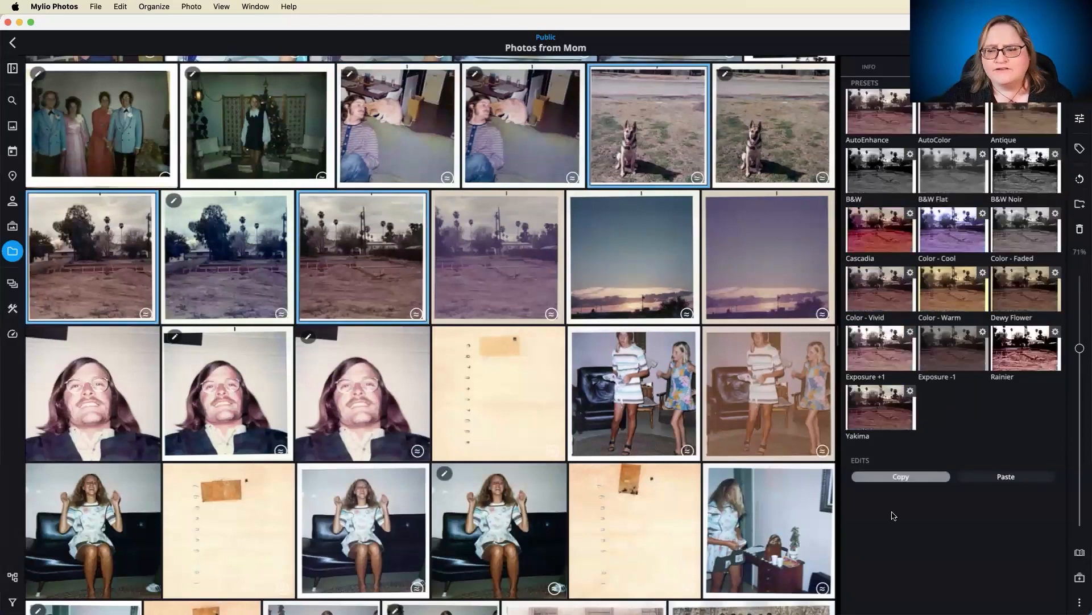
pyautogui.click(993, 478)
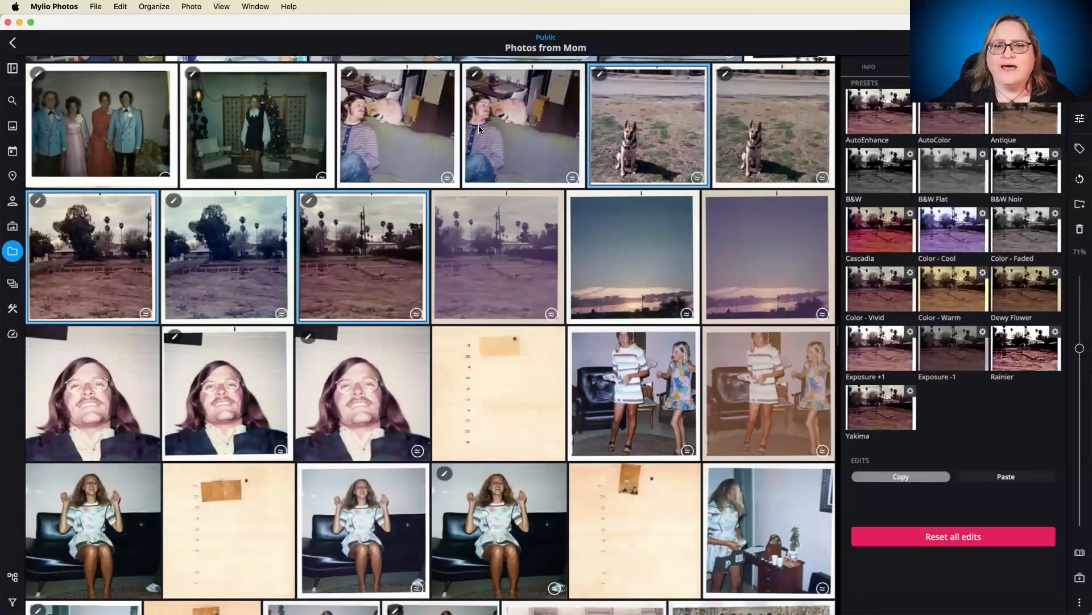
# Open the man-and-cat photo FastFoto_0010_a again and start adding a new preset from its edits.
pyautogui.click(408, 130)
pyautogui.press('space')
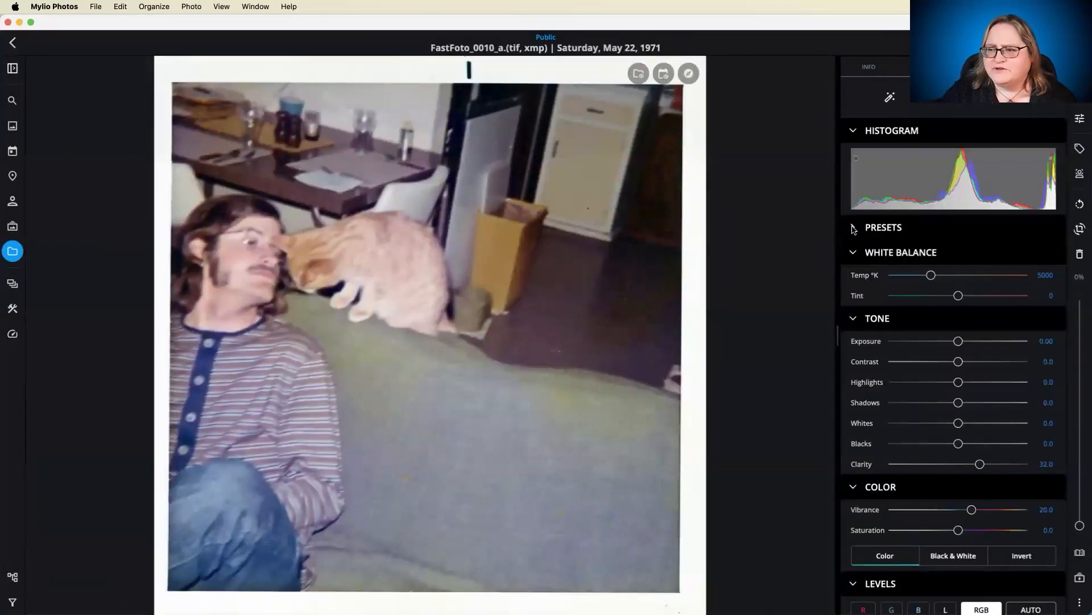
pyautogui.click(853, 228)
pyautogui.scroll(-3, 909, 309)
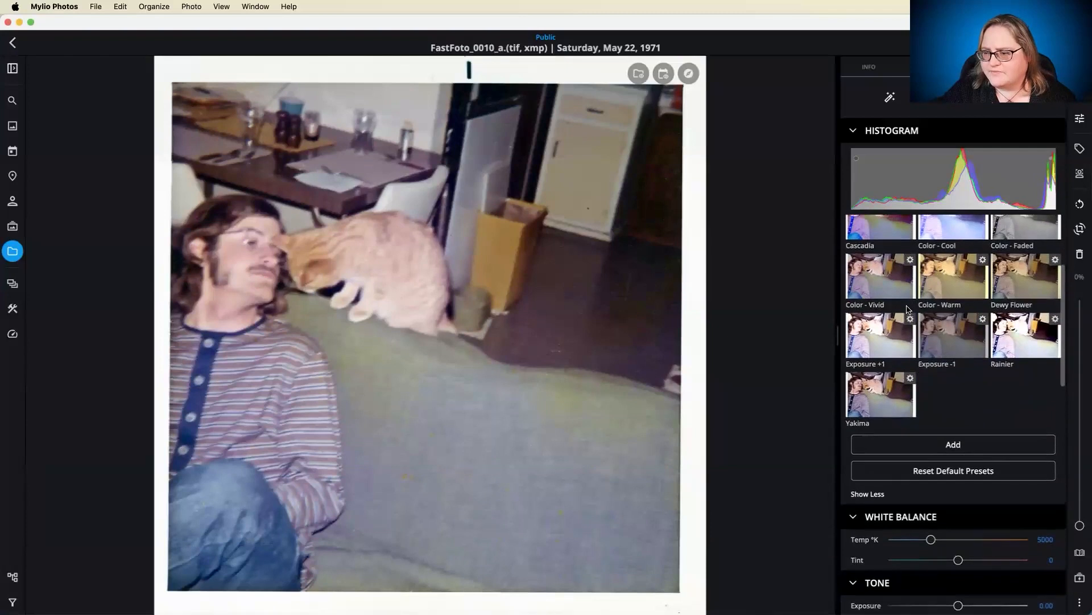
pyautogui.click(929, 447)
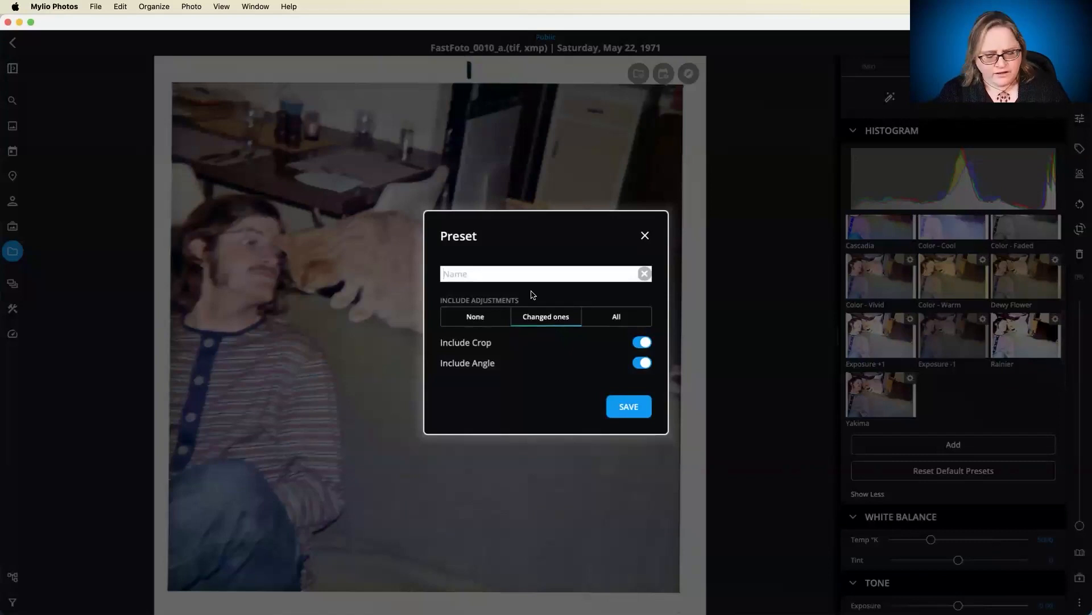
# Name the preset 70s, include all adjustments, exclude crop and angle, and save it.
pyautogui.write('7')
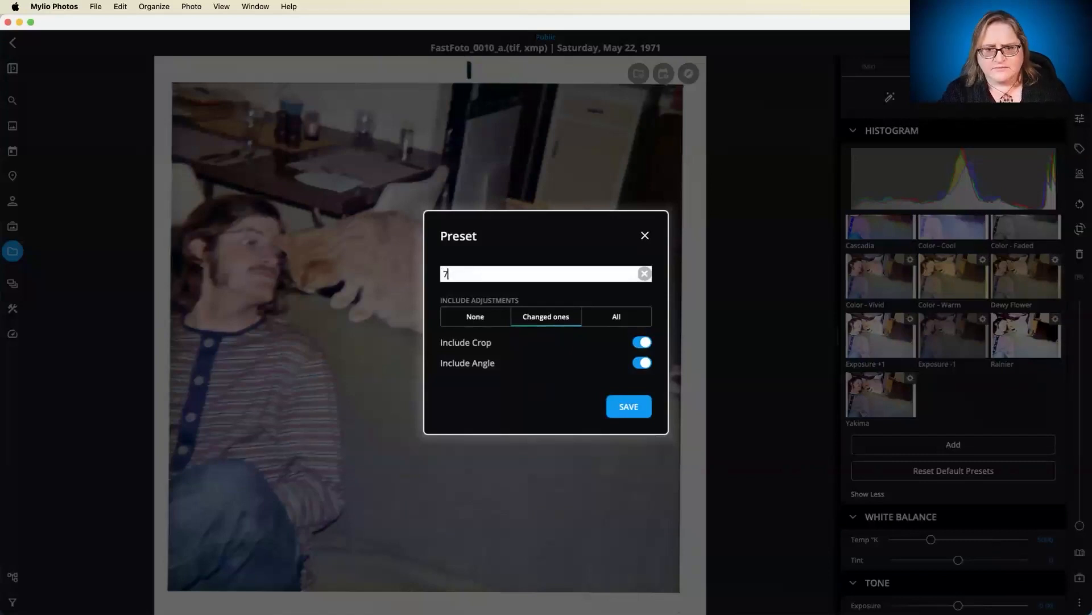
pyautogui.write('0x')
pyautogui.press('BackSpace')
pyautogui.write('s')
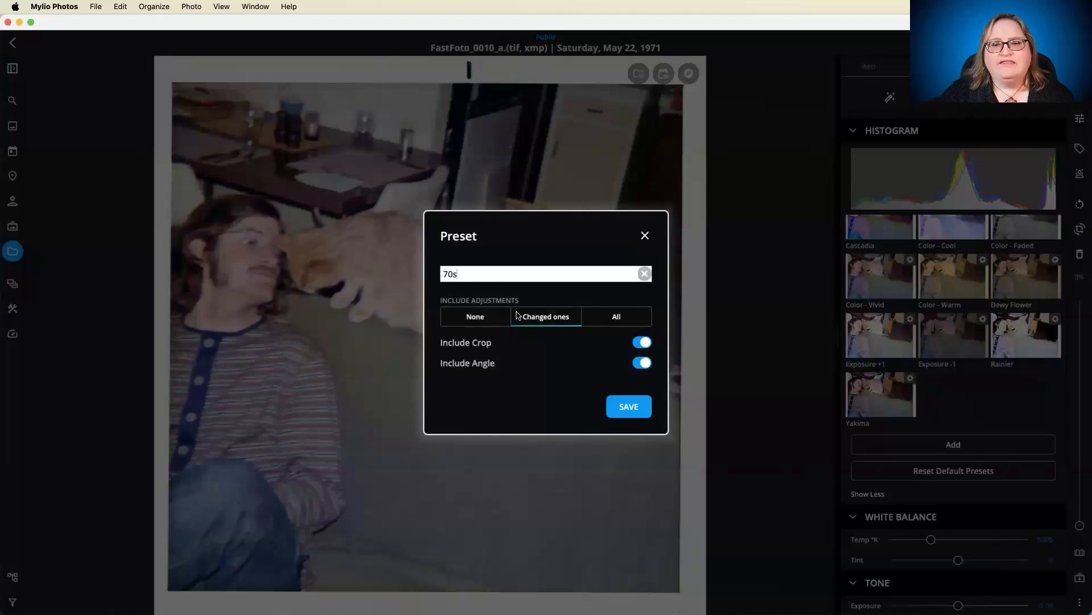
pyautogui.click(622, 319)
pyautogui.click(622, 319)
pyautogui.click(644, 342)
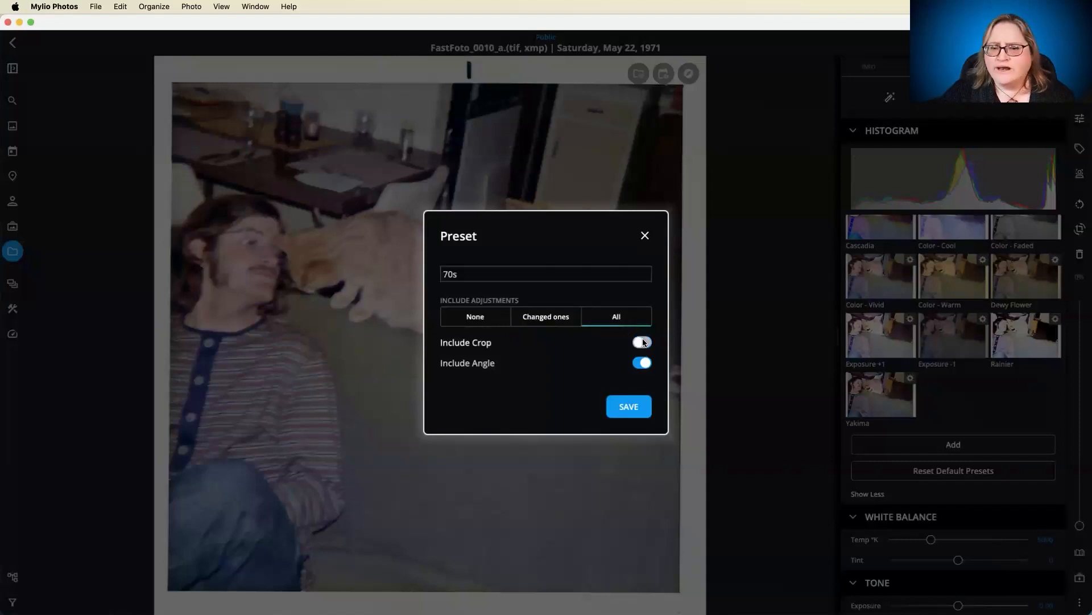
pyautogui.click(647, 367)
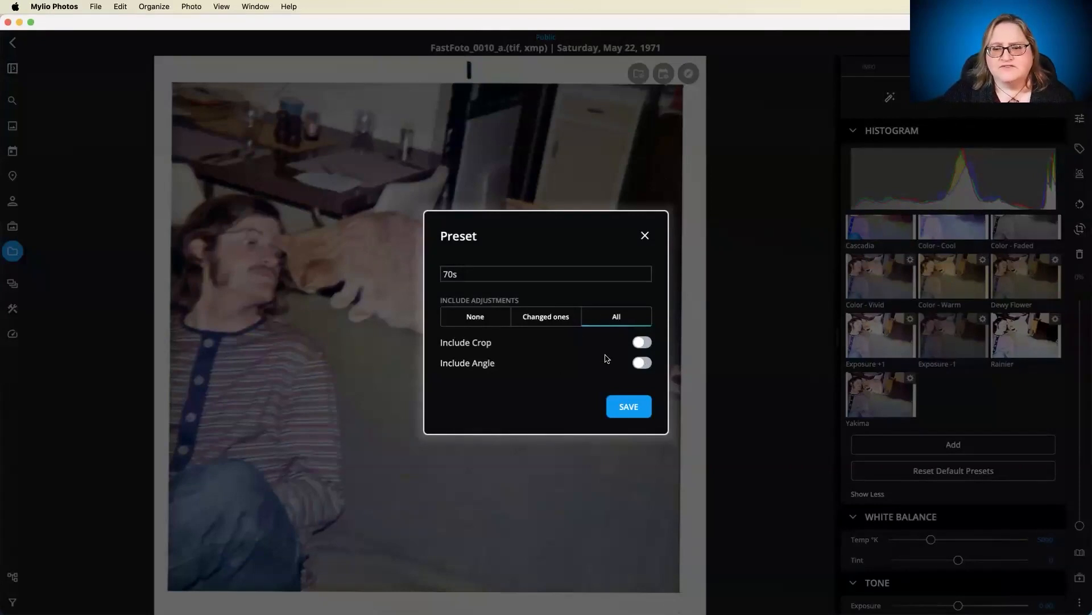
pyautogui.click(628, 407)
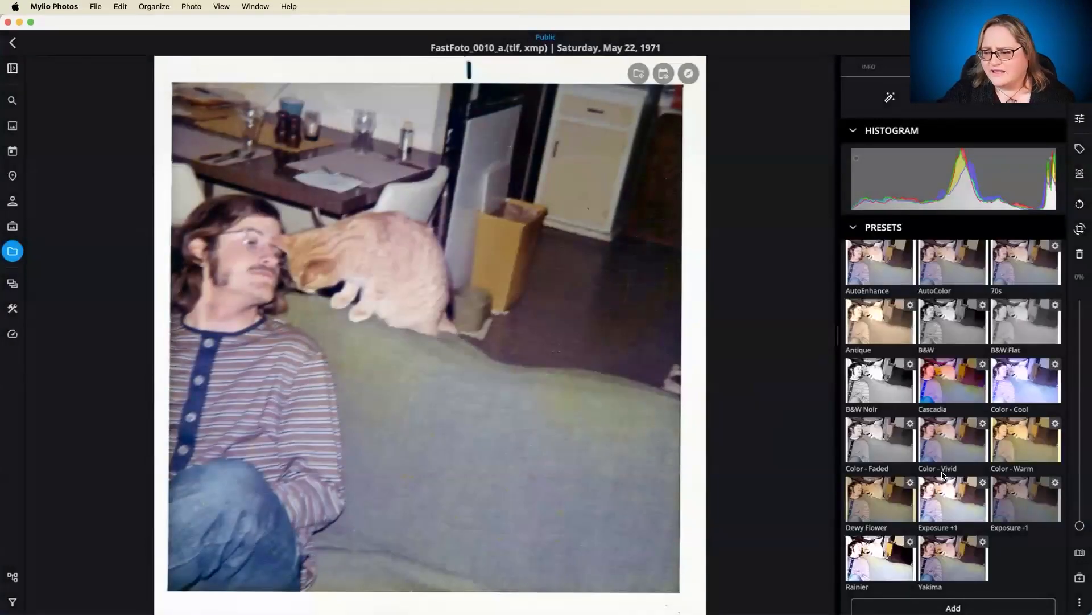
# Return to the grid, apply the 70s preset to the purple-tinted field photo, and select the blue sunset photo beside it.
pyautogui.scroll(-2, 943, 475)
pyautogui.scroll(3, 981, 455)
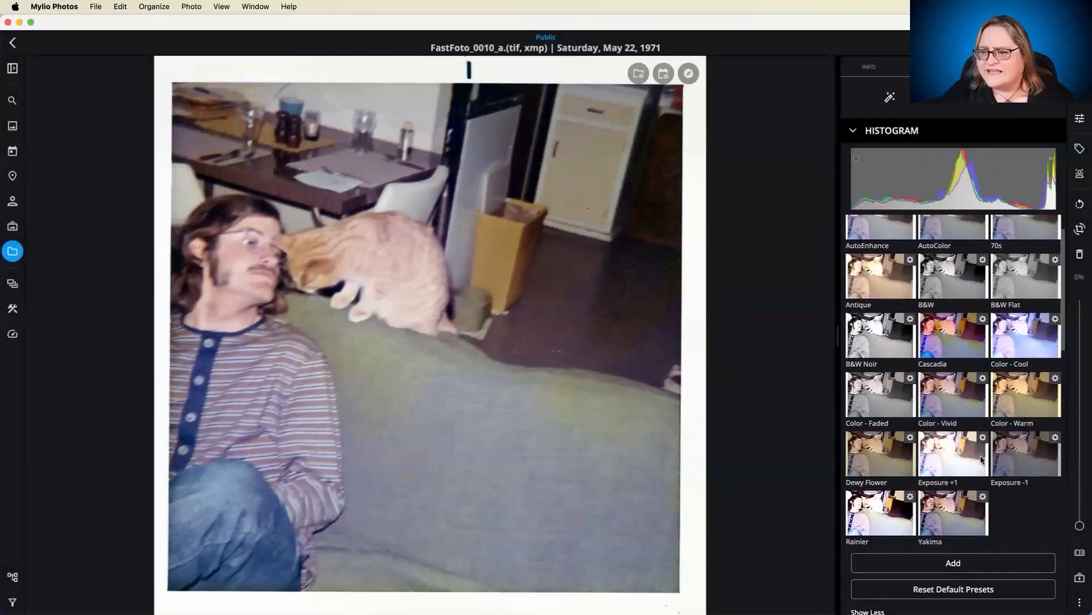
pyautogui.scroll(-1, 981, 458)
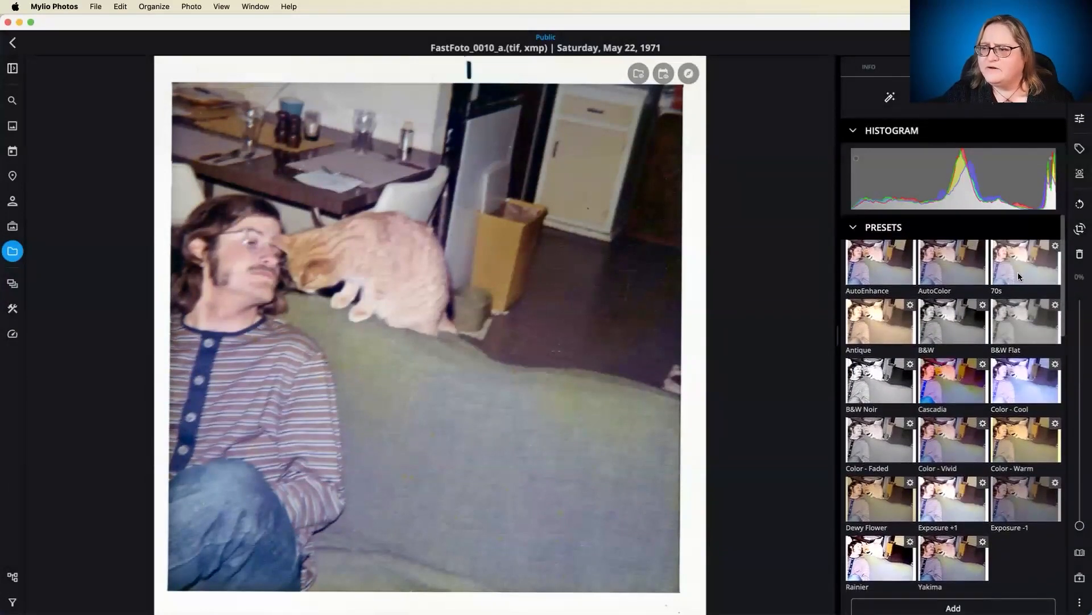
pyautogui.click(10, 43)
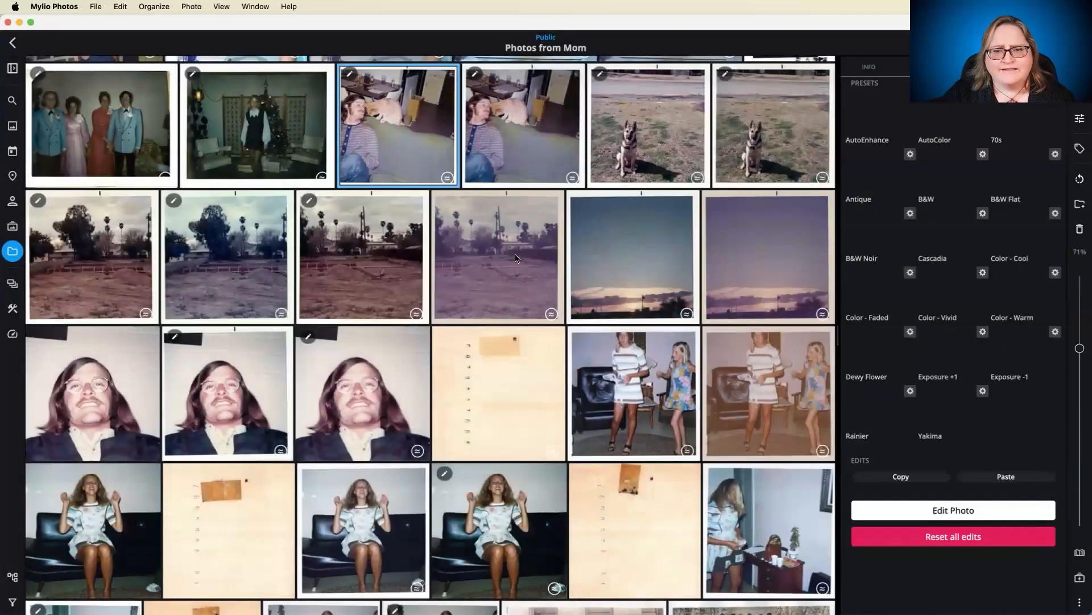
pyautogui.click(534, 260)
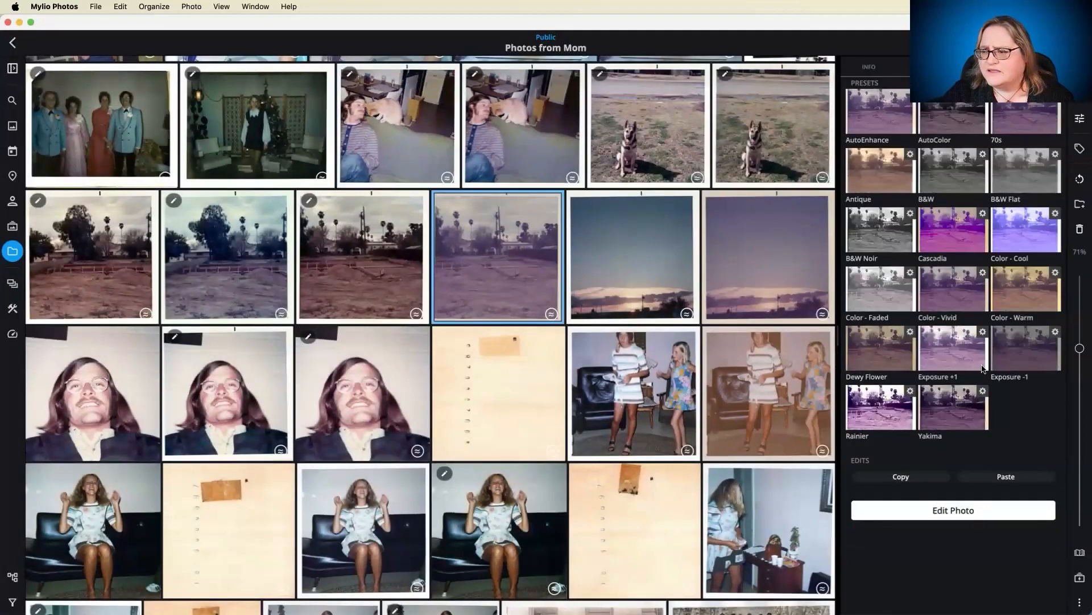
pyautogui.click(1028, 126)
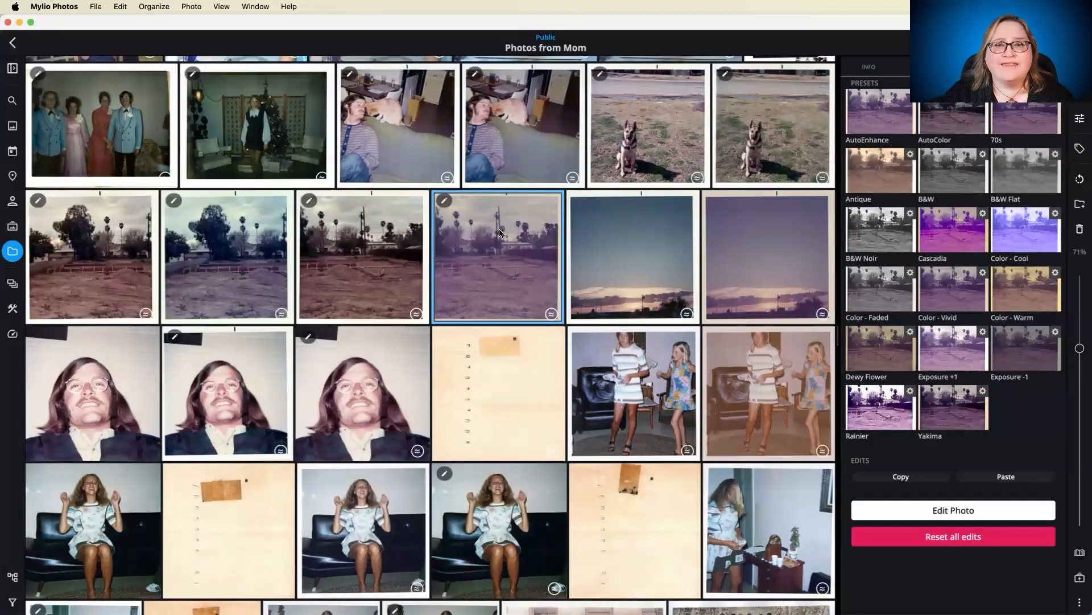
pyautogui.click(622, 240)
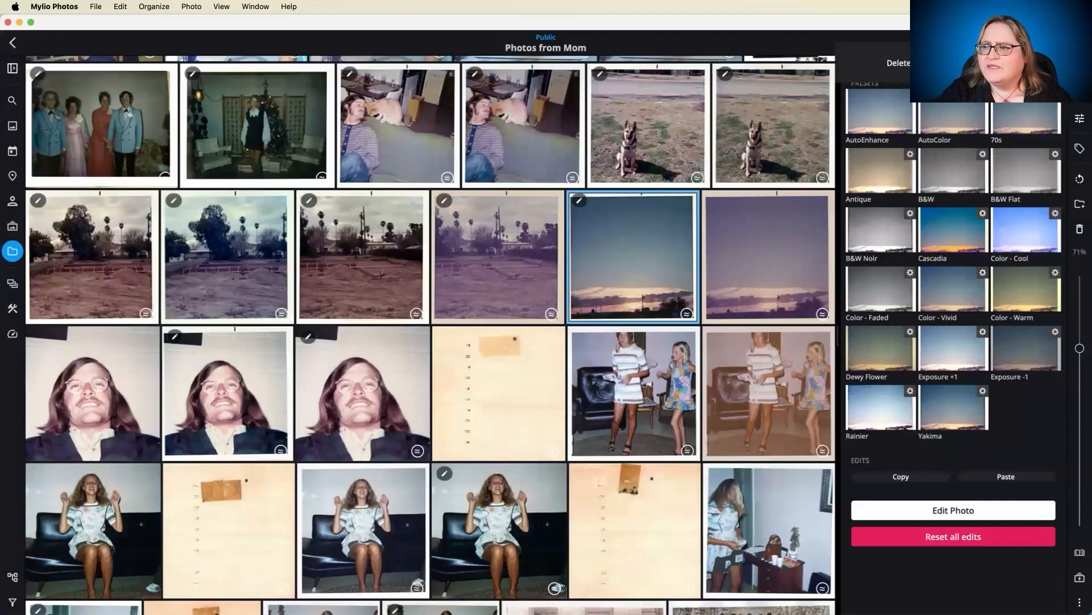
# Delete the custom 70s preset.
pyautogui.click(909, 64)
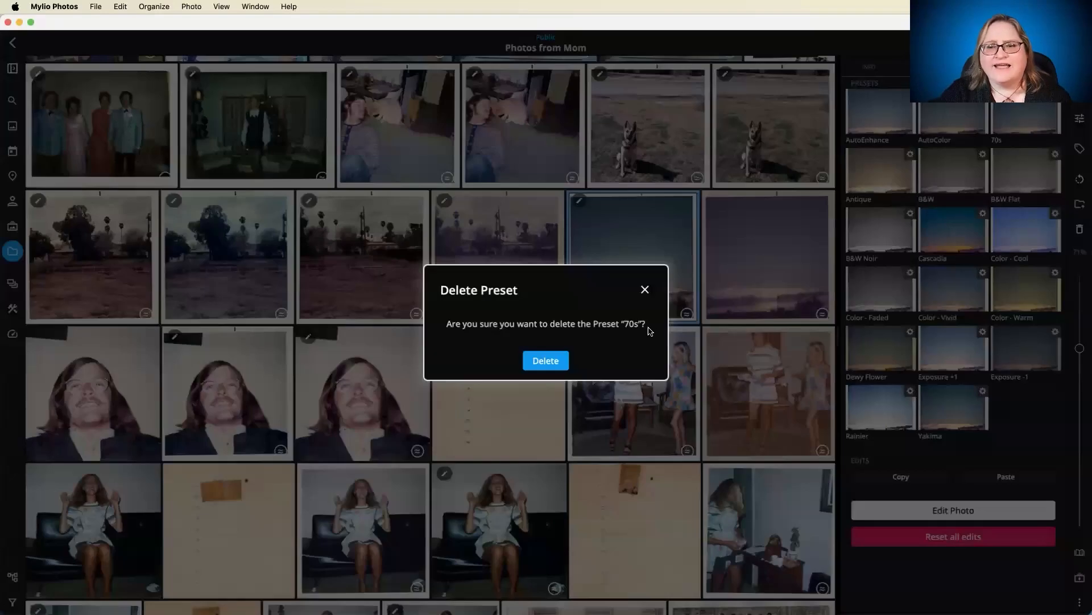
pyautogui.click(546, 362)
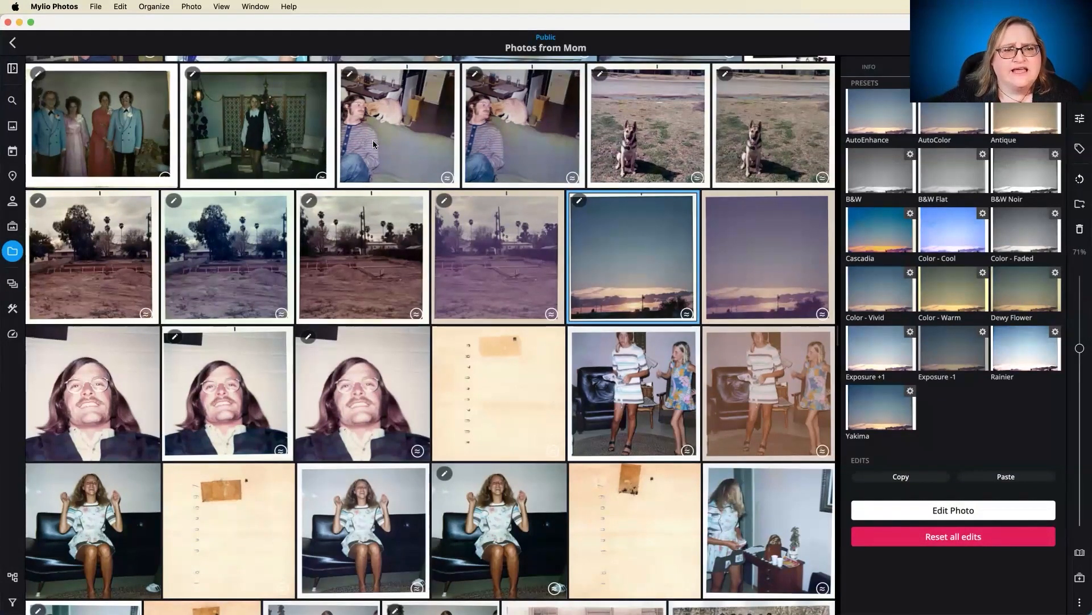
# Open the man-and-cat photo and set up a new adjustment brush with temperature 3930 K and radius 7.8.
pyautogui.doubleClick(380, 119)
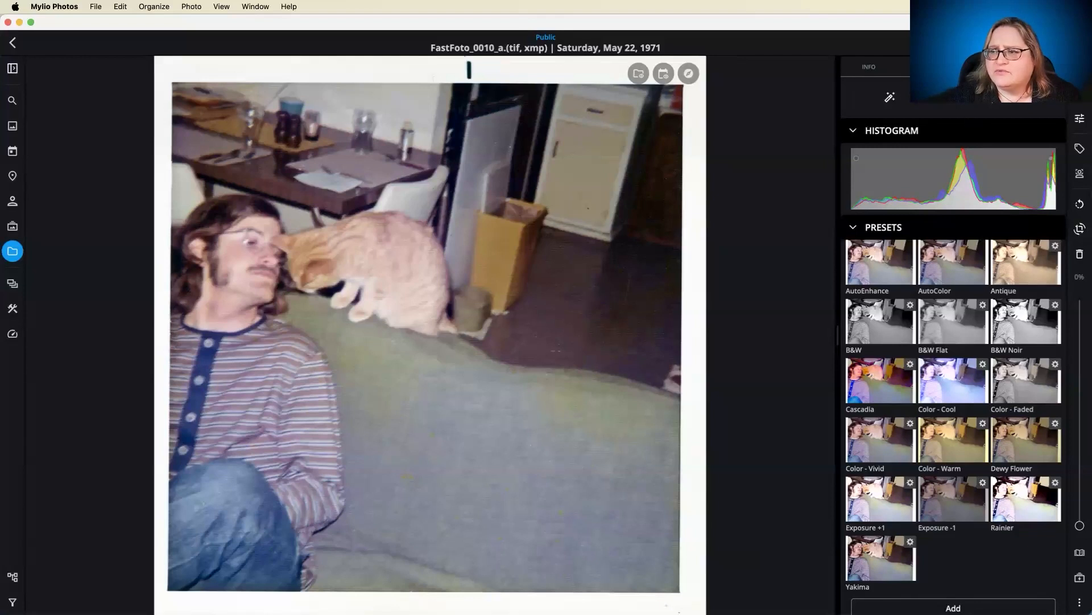
pyautogui.click(966, 98)
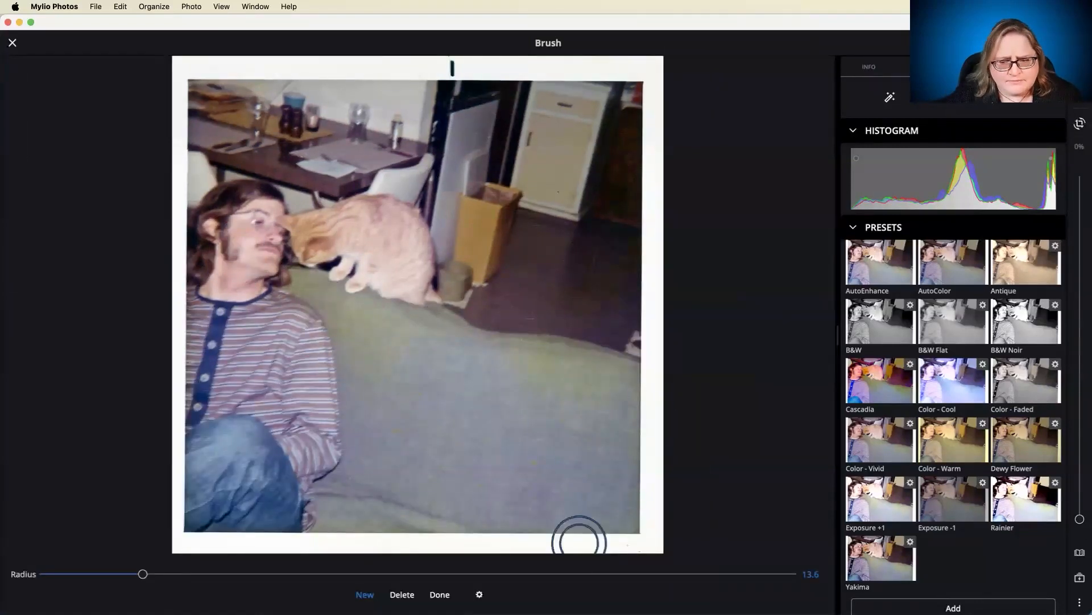
pyautogui.scroll(-10, 870, 323)
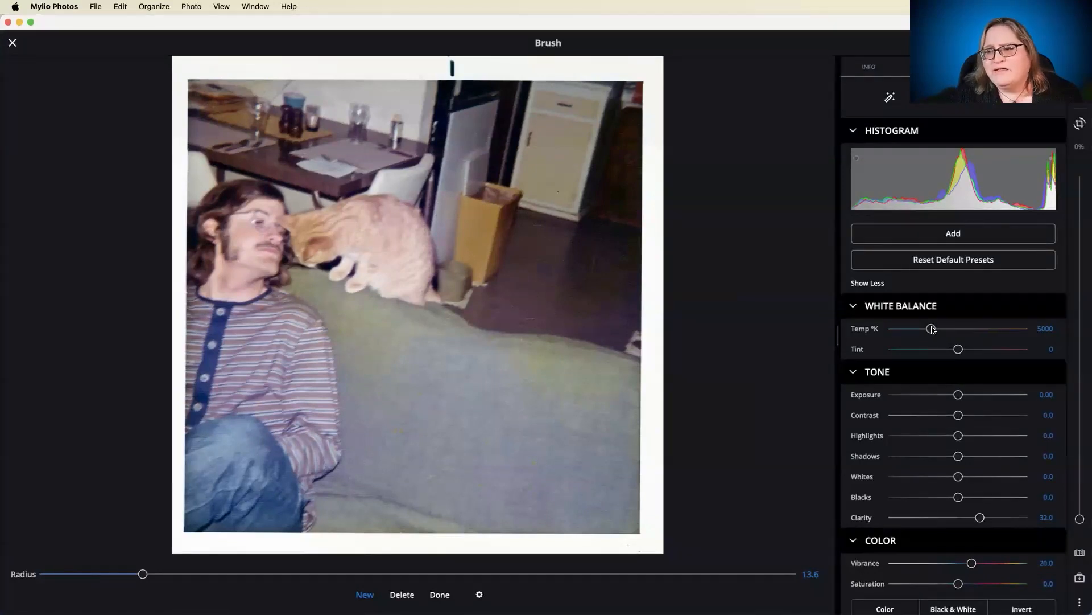
pyautogui.moveTo(934, 332); pyautogui.dragTo(915, 332)
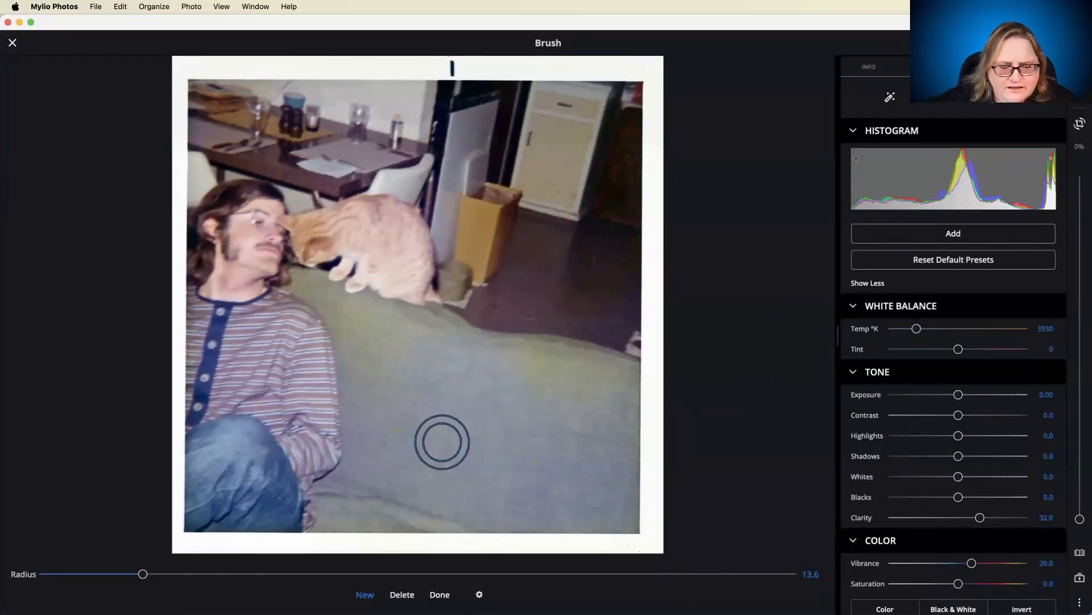
pyautogui.moveTo(142, 573)
pyautogui.mouseDown()
pyautogui.moveTo(75, 574)
pyautogui.moveTo(99, 573)
pyautogui.mouseUp()
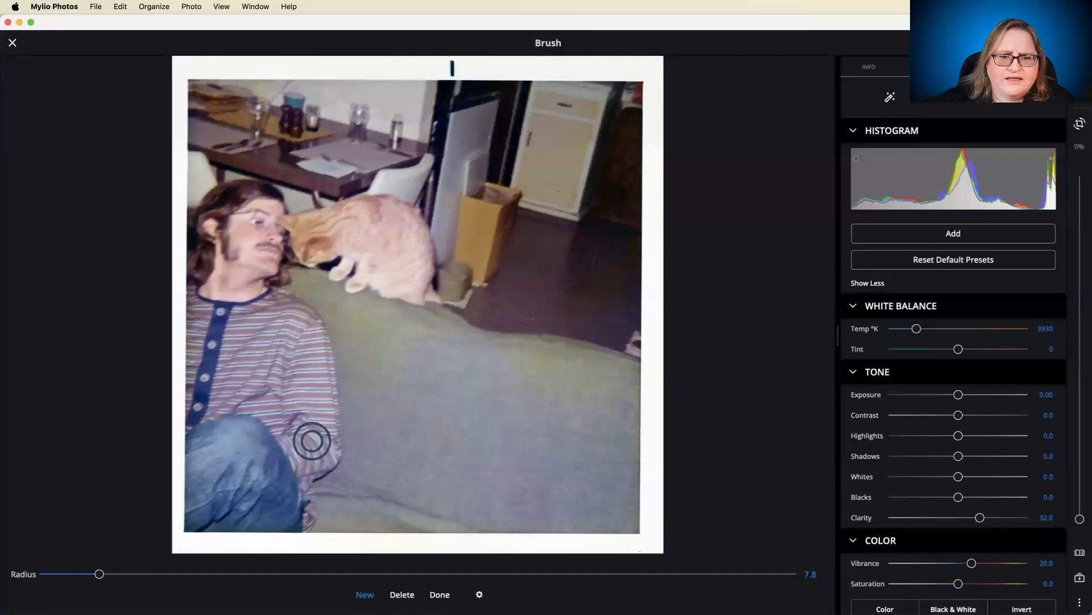
# Brush over the tan wastebasket beside the cat, then set the brush's exposure to 0.76 and temperature to 3687 K.
pyautogui.moveTo(477, 210)
pyautogui.mouseDown()
pyautogui.moveTo(468, 238)
pyautogui.moveTo(470, 200)
pyautogui.moveTo(483, 210)
pyautogui.moveTo(474, 244)
pyautogui.moveTo(490, 206)
pyautogui.moveTo(478, 263)
pyautogui.moveTo(495, 214)
pyautogui.moveTo(484, 268)
pyautogui.moveTo(500, 209)
pyautogui.moveTo(484, 251)
pyautogui.mouseUp()
pyautogui.moveTo(919, 330)
pyautogui.mouseDown()
pyautogui.moveTo(895, 329)
pyautogui.moveTo(969, 328)
pyautogui.moveTo(919, 330)
pyautogui.mouseUp()
pyautogui.moveTo(960, 396)
pyautogui.mouseDown()
pyautogui.moveTo(990, 396)
pyautogui.moveTo(971, 396)
pyautogui.mouseUp()
pyautogui.moveTo(921, 330)
pyautogui.mouseDown()
pyautogui.moveTo(906, 330)
pyautogui.moveTo(916, 331)
pyautogui.mouseUp()
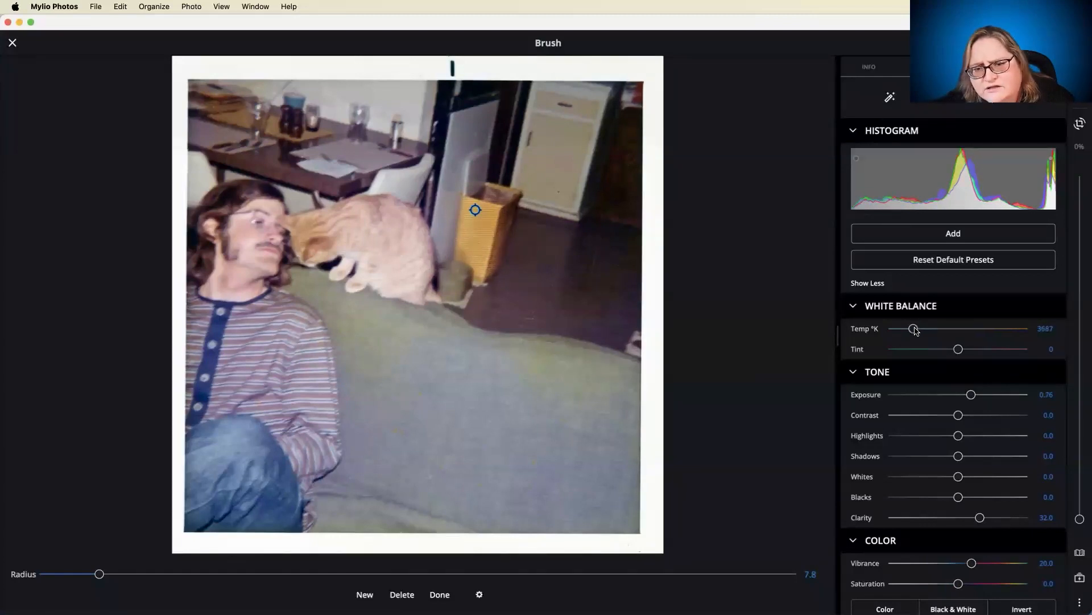
# Set the brush's saturation to -49 and paint over the remaining areas of the wastebasket and its base.
pyautogui.scroll(-5, 927, 362)
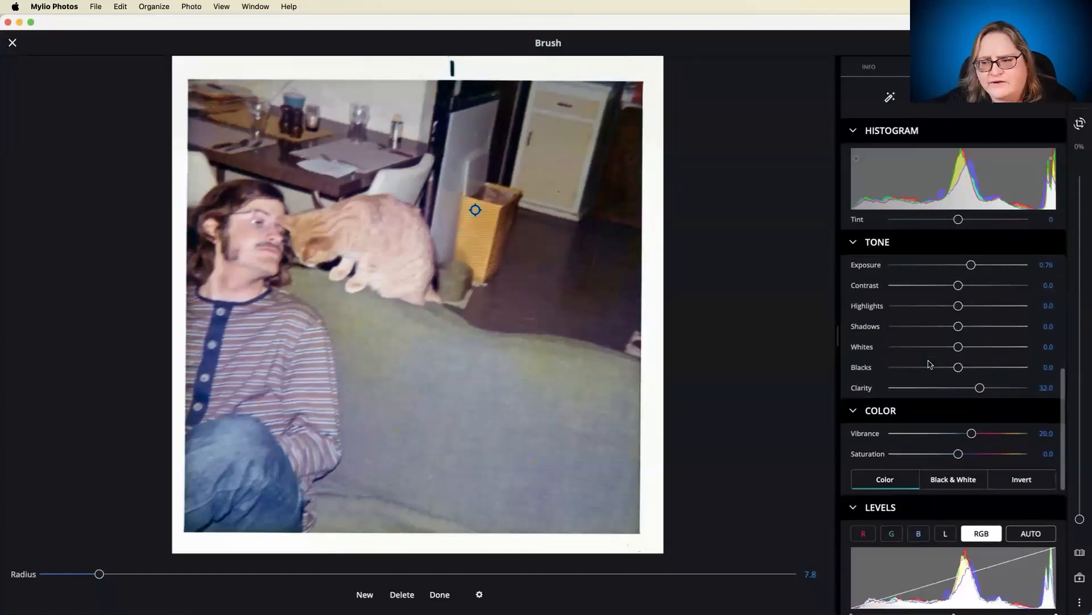
pyautogui.moveTo(958, 454); pyautogui.dragTo(926, 454)
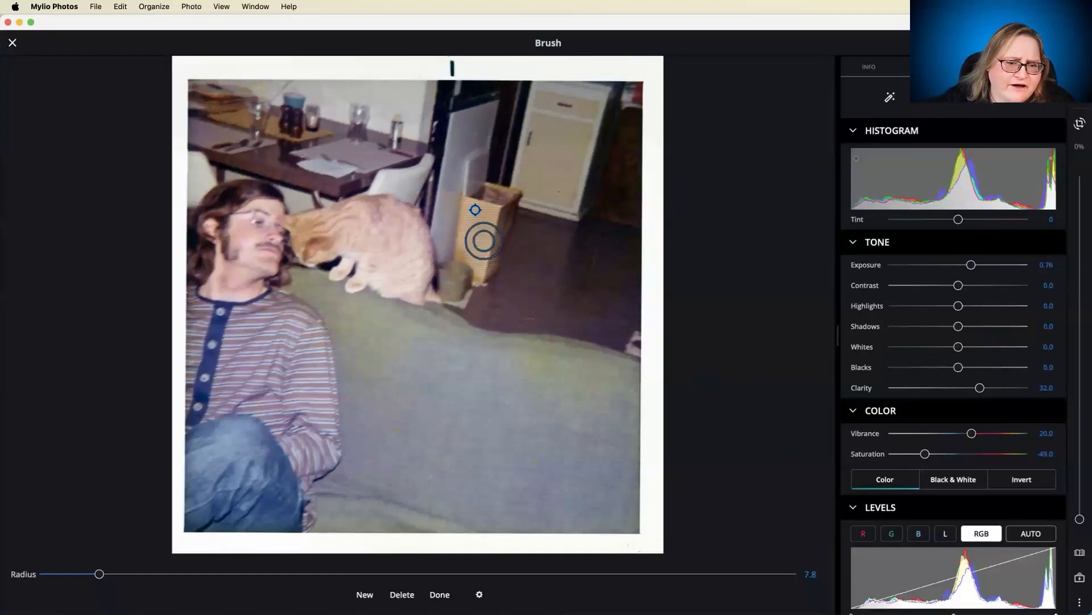
pyautogui.moveTo(465, 247)
pyautogui.mouseDown()
pyautogui.moveTo(478, 276)
pyautogui.moveTo(506, 204)
pyautogui.moveTo(489, 193)
pyautogui.moveTo(510, 197)
pyautogui.moveTo(503, 205)
pyautogui.mouseUp()
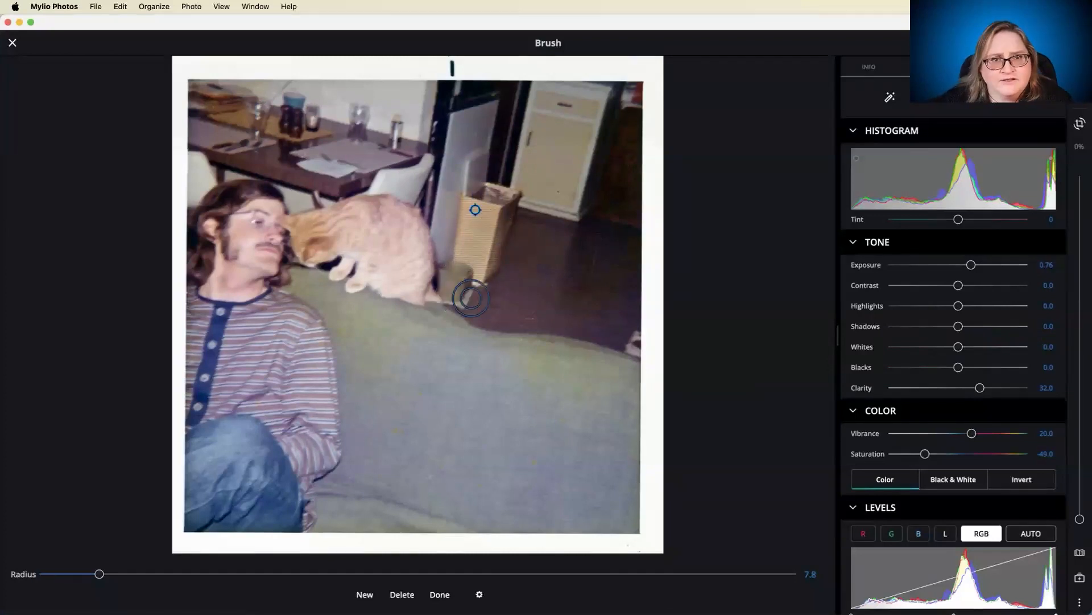
pyautogui.moveTo(471, 298); pyautogui.dragTo(489, 306)
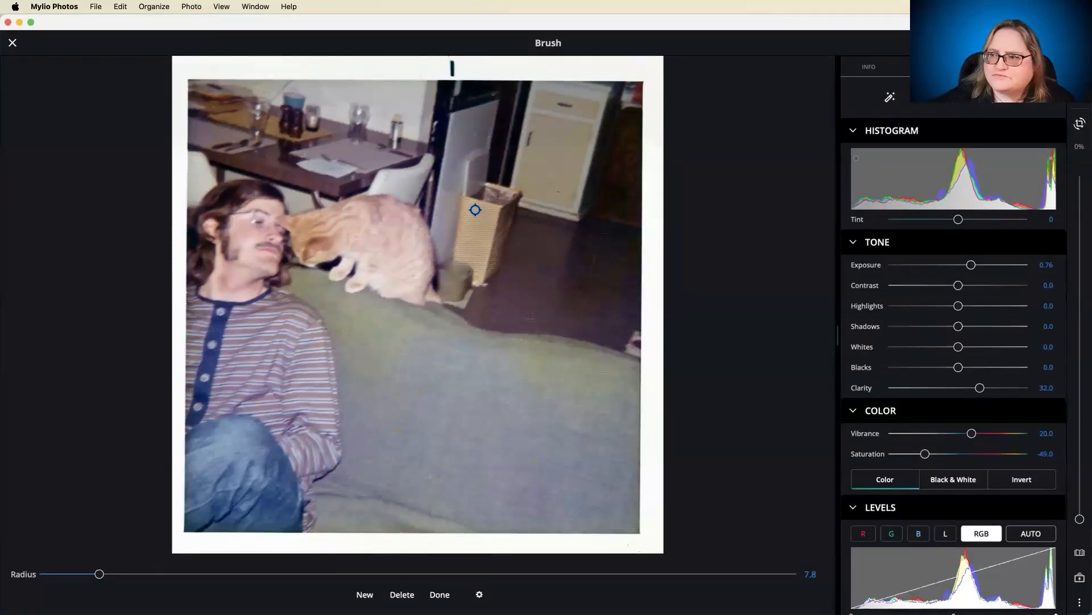
pyautogui.click(1021, 99)
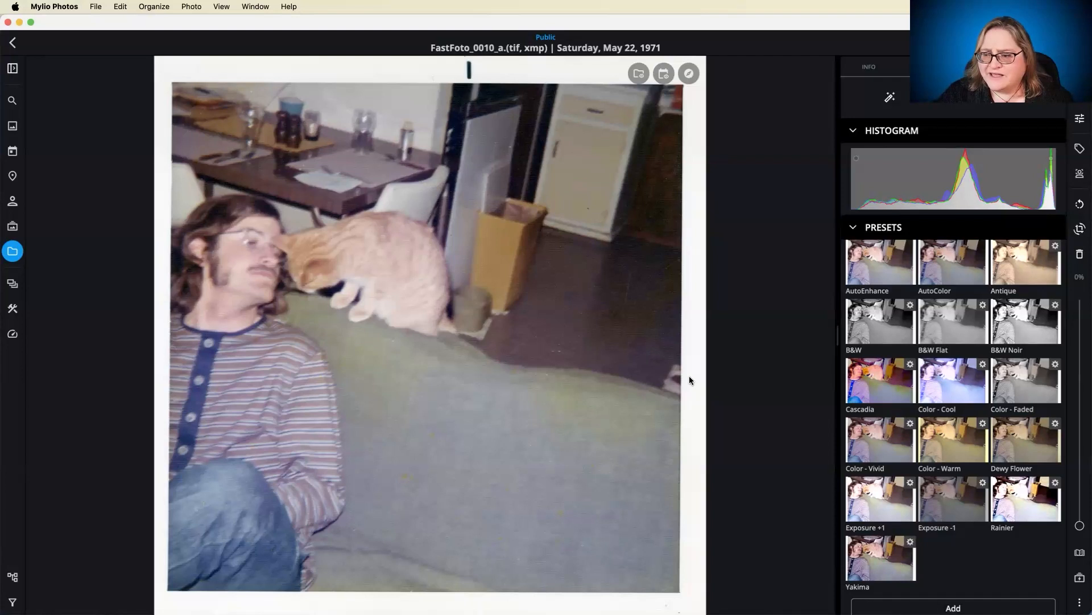
# Look through the actions available for the man-and-cat photo, including opening it in Adobe Photoshop 2024, and dismiss them.
pyautogui.rightClick(465, 274)
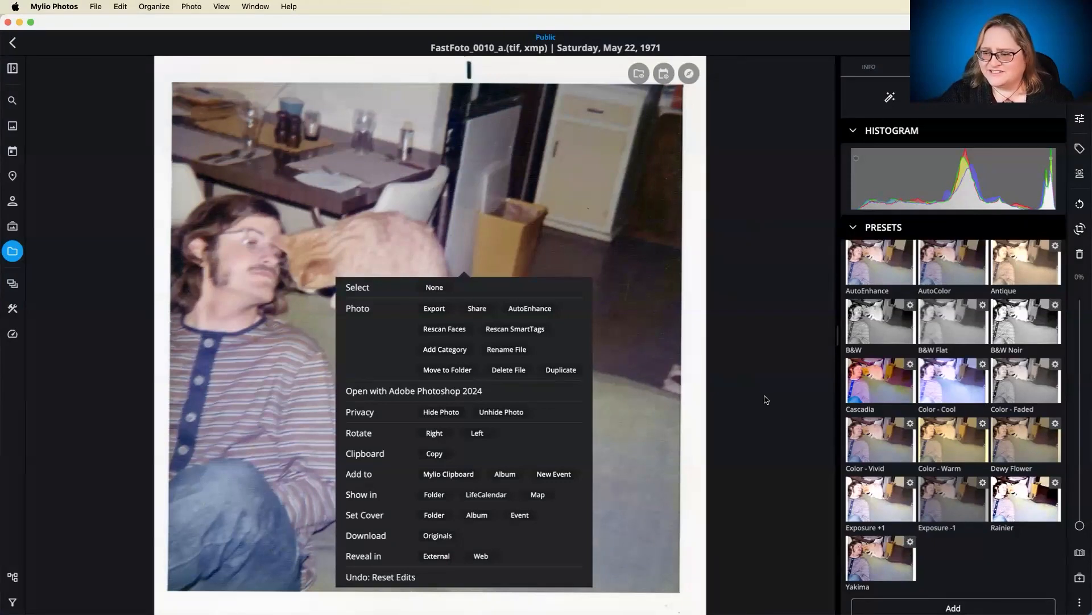
pyautogui.click(540, 246)
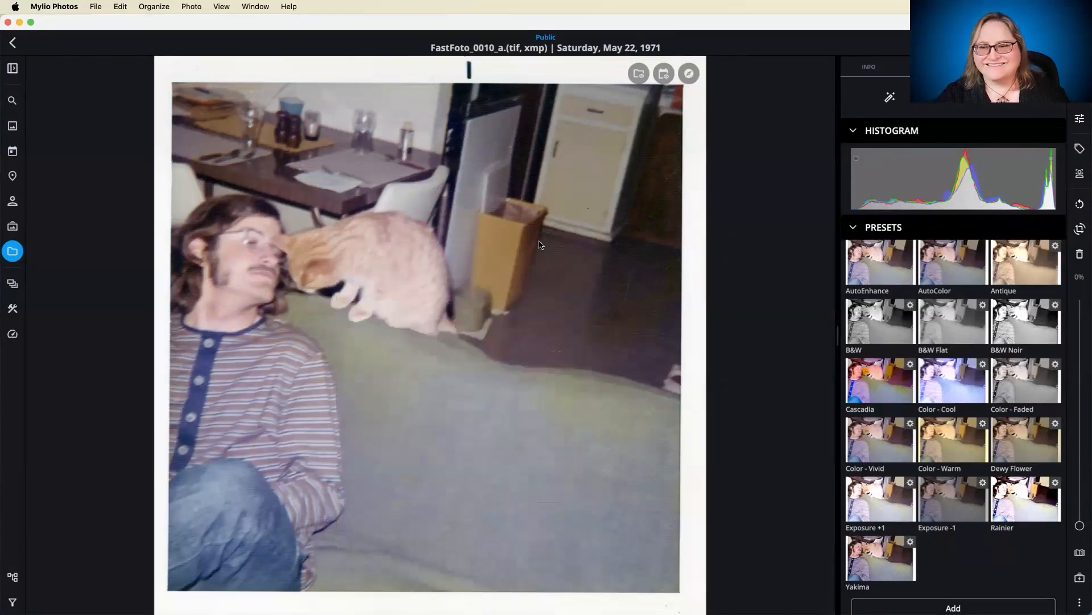